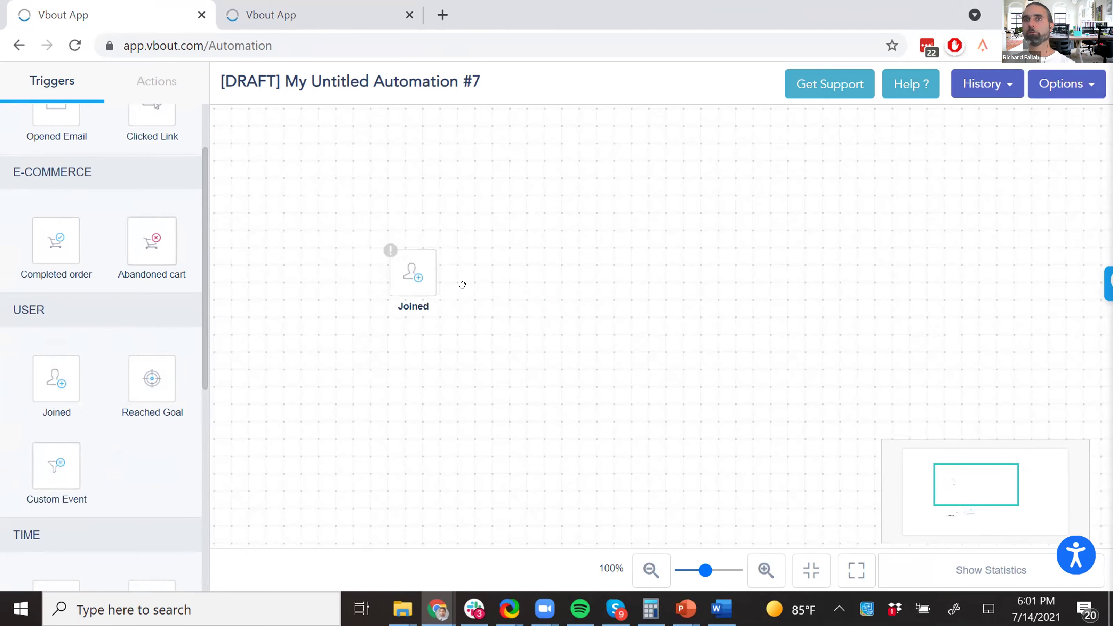
# Add a Create New Task action to the canvas beside the Joined trigger and open its configuration.
pyautogui.click(157, 81)
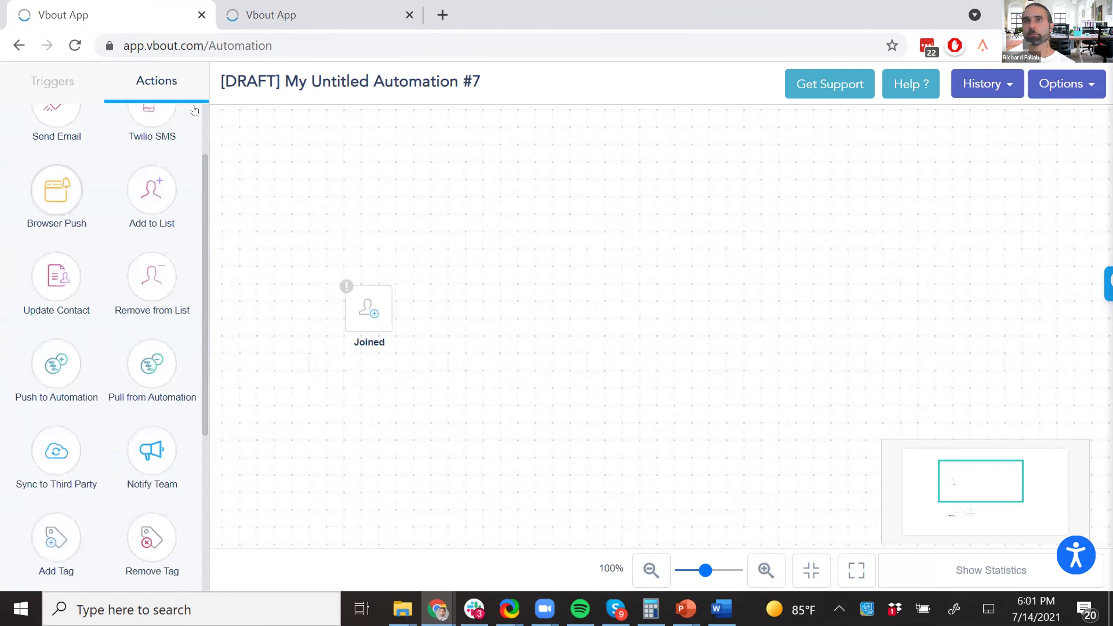
pyautogui.scroll(2, 168, 291)
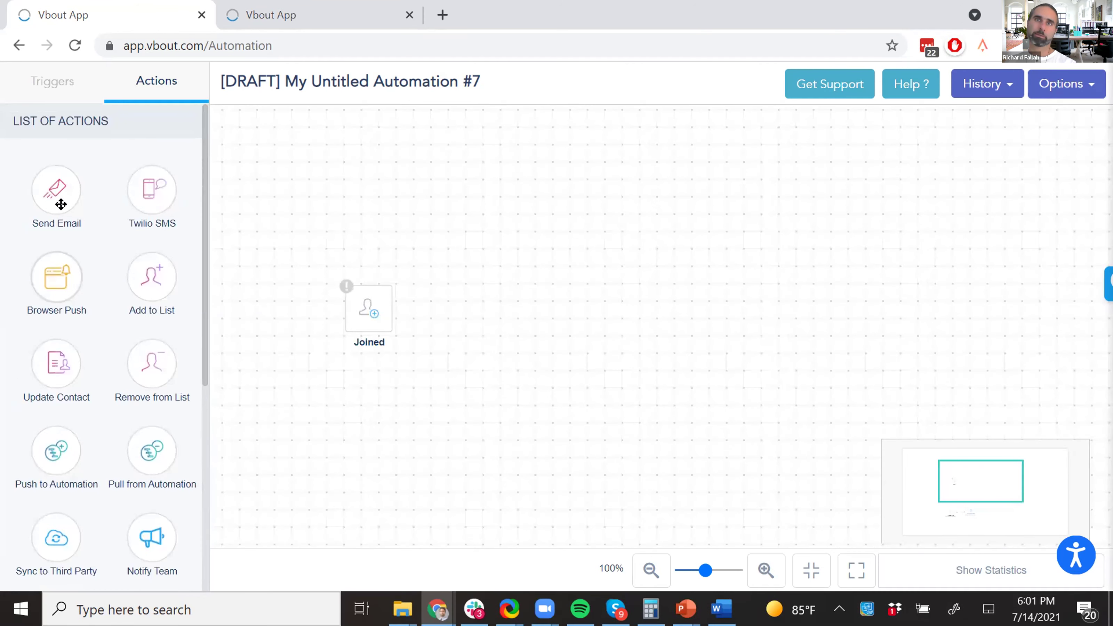
pyautogui.scroll(-5, 60, 204)
pyautogui.moveTo(55, 456); pyautogui.dragTo(530, 322)
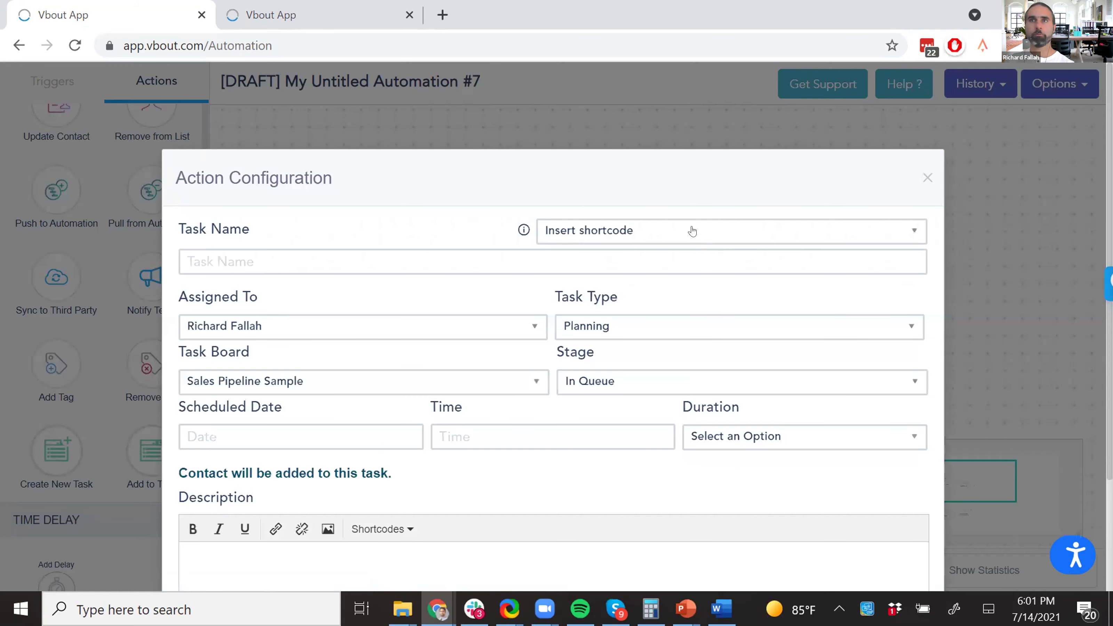
# Use the COMPANY inc. [#COMPANY-NAME#] shortcode from the Landing Page 23 1 list as the task name.
pyautogui.click(693, 231)
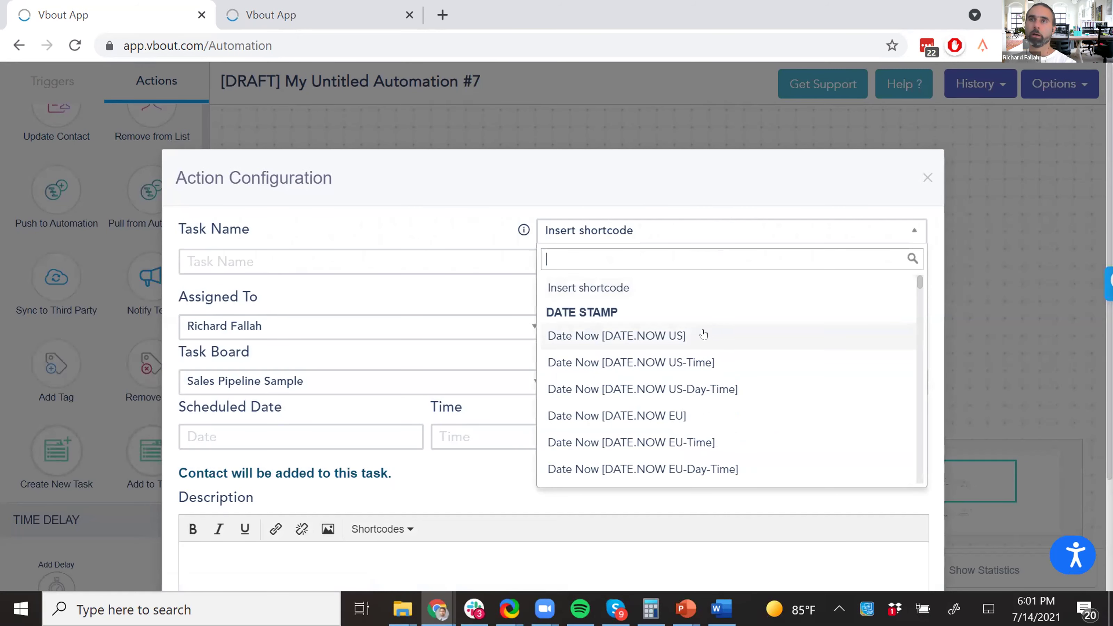
pyautogui.scroll(-3, 703, 334)
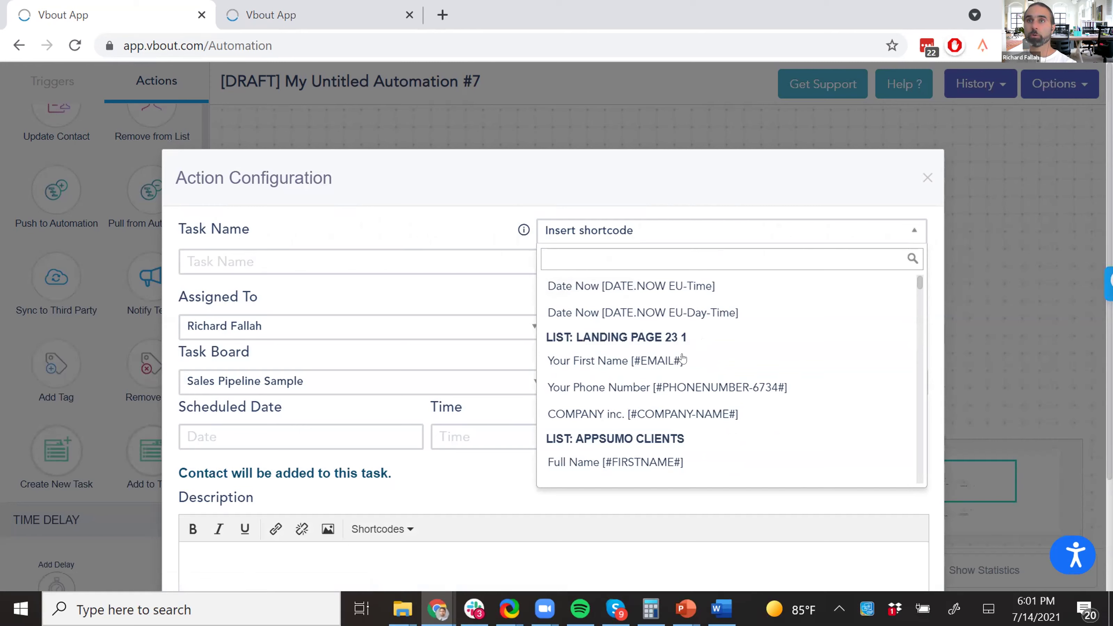
pyautogui.click(654, 413)
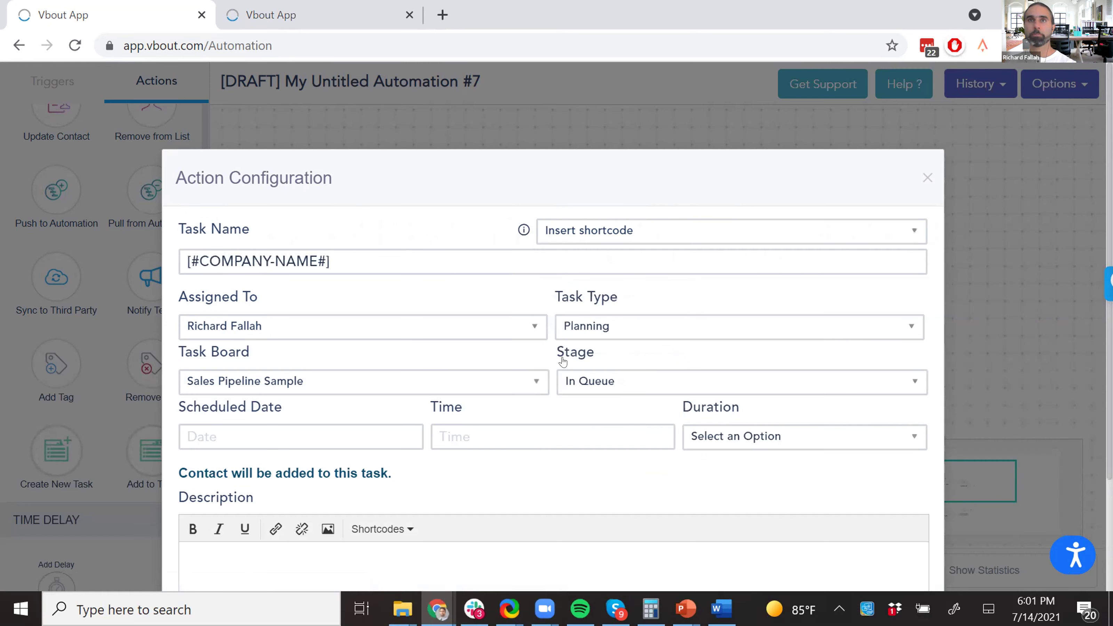
pyautogui.click(360, 255)
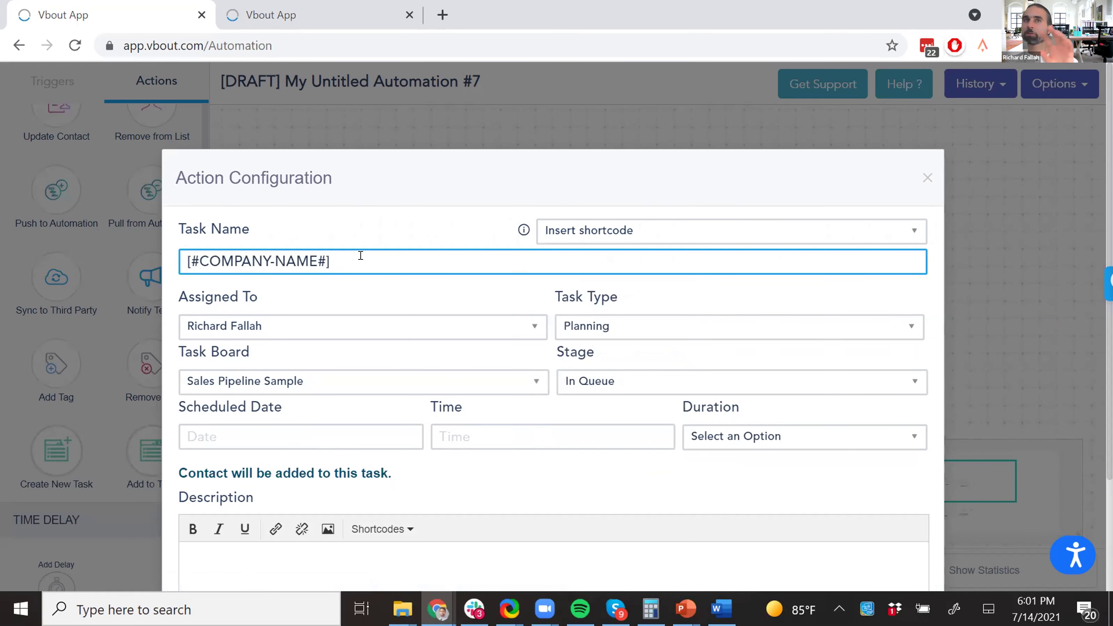
# Assign the task to another team member at the Consideration stage of Sales Pipeline Sample, and add a note to follow up with this lead.
pyautogui.click(339, 329)
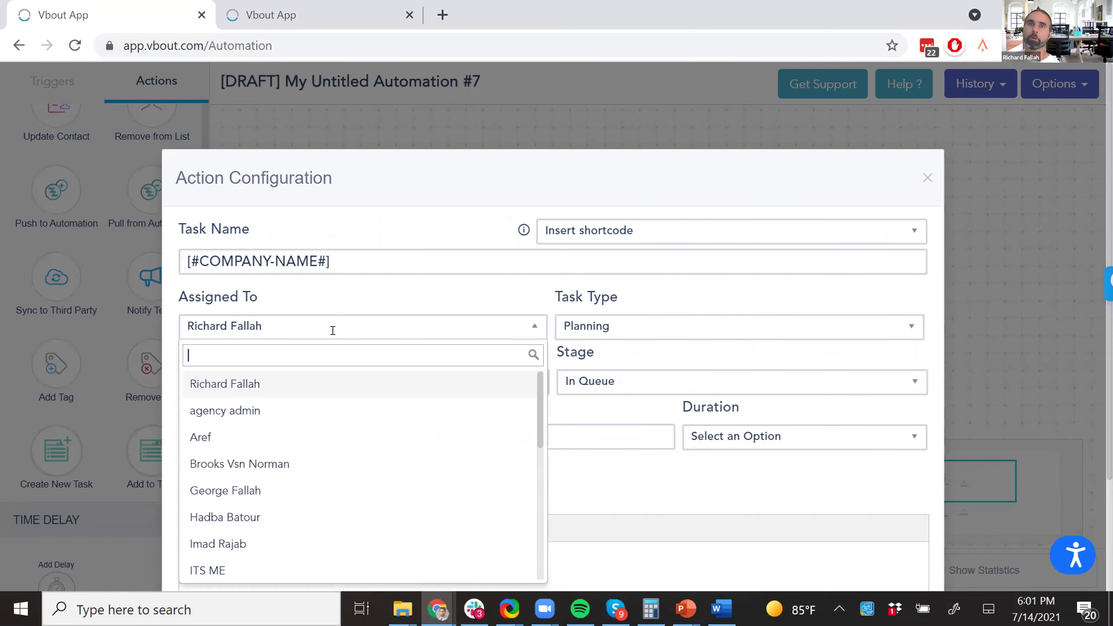
pyautogui.click(249, 490)
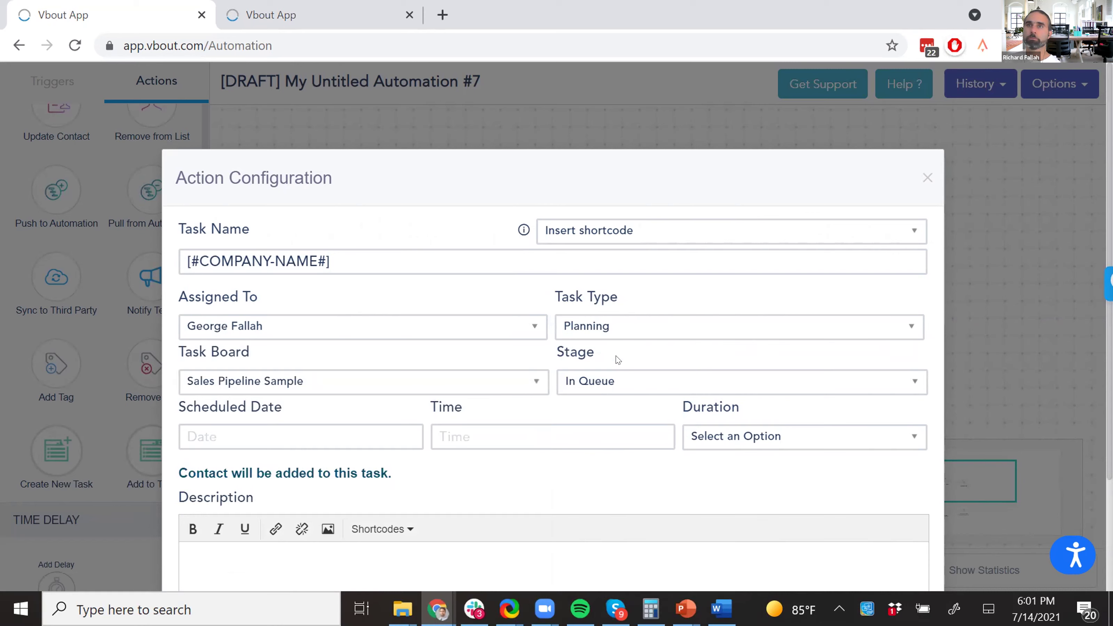
pyautogui.click(441, 380)
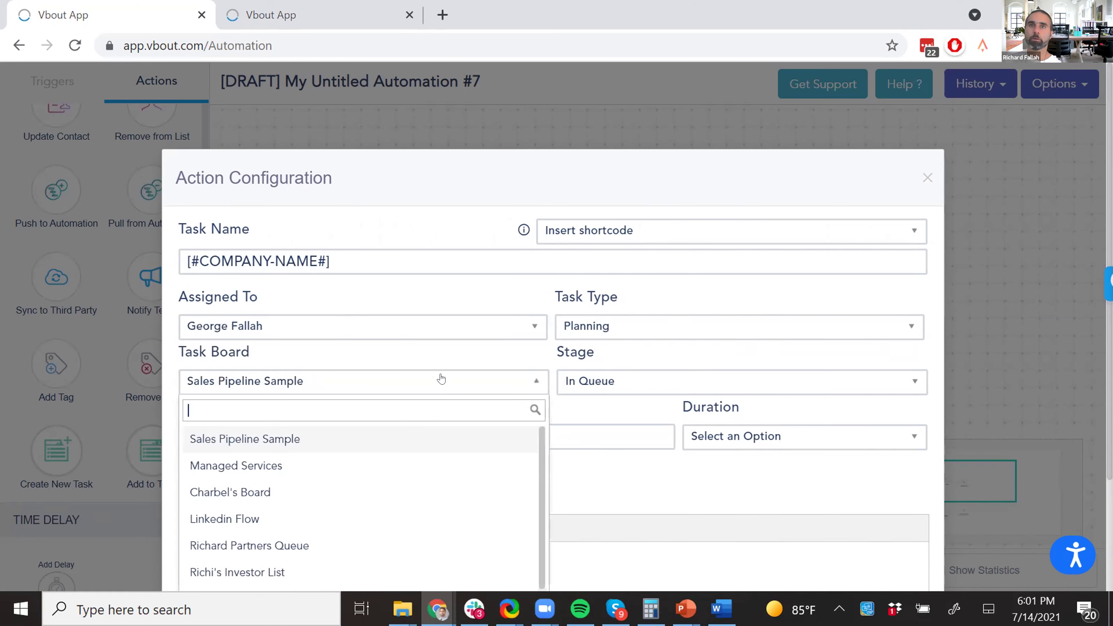
pyautogui.click(609, 385)
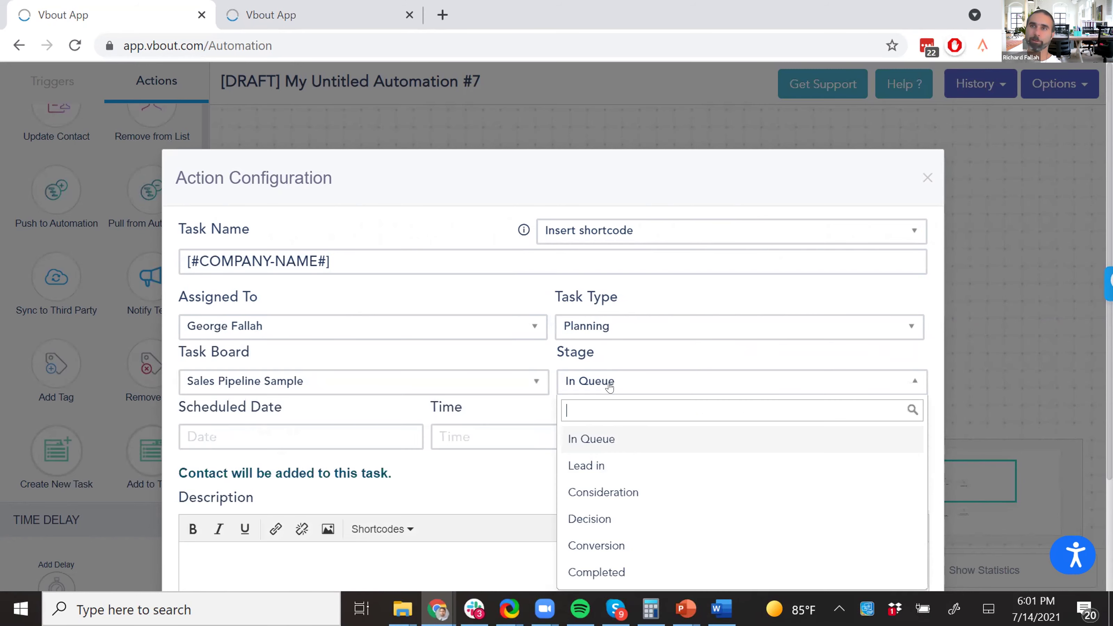
pyautogui.click(625, 496)
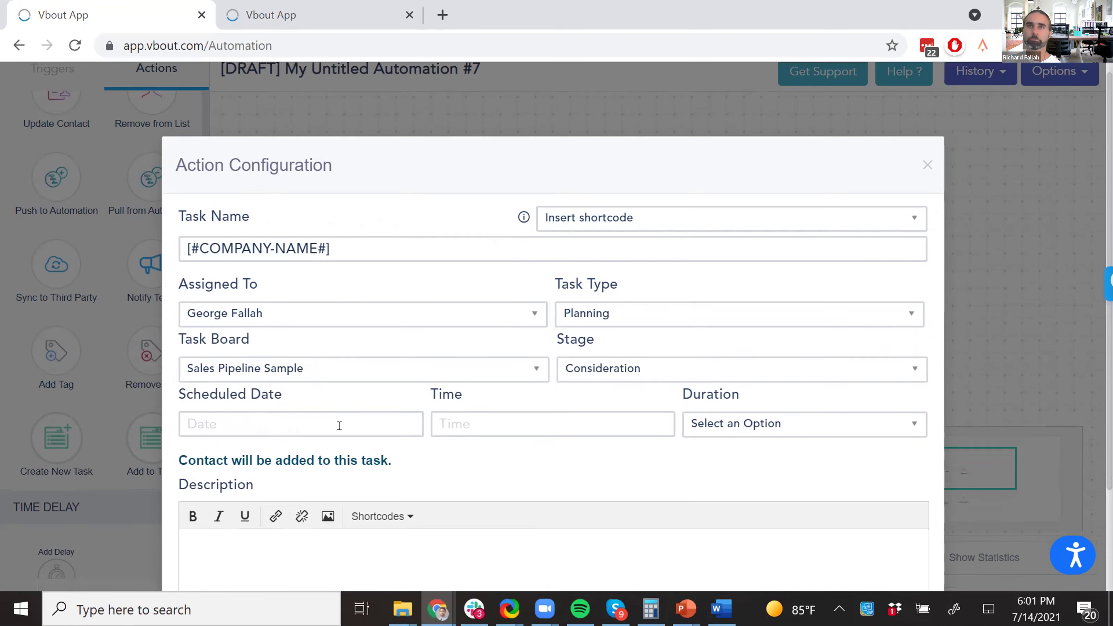
pyautogui.scroll(-3, 339, 426)
pyautogui.write('llowup with this lead')
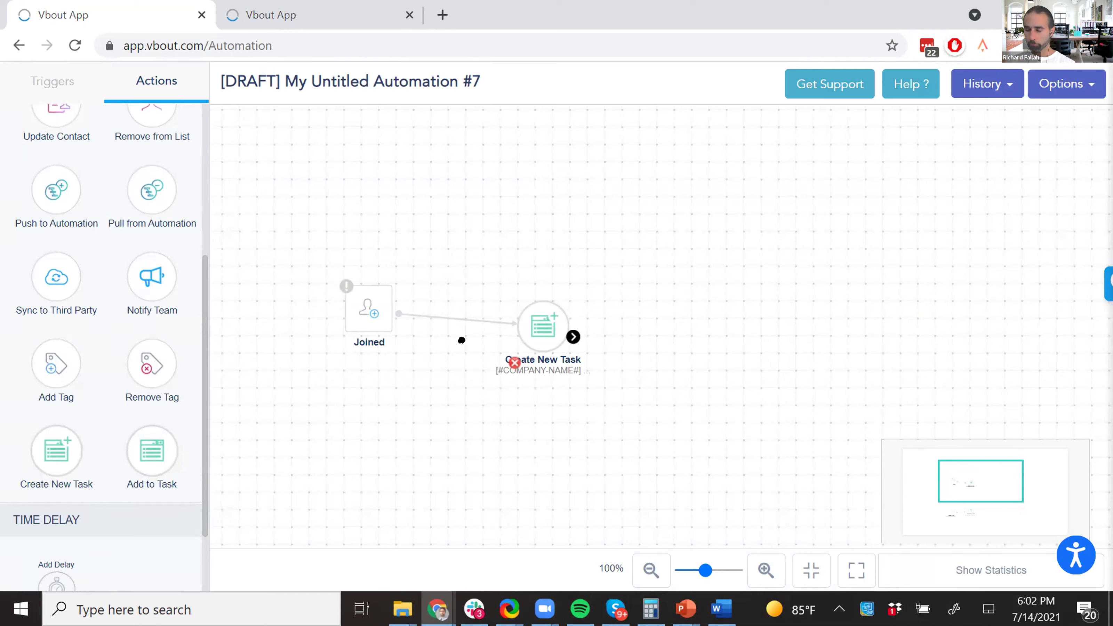
# Shift the Create New Task node slightly up and connect it to a new Notify Team action.
pyautogui.moveTo(539, 331); pyautogui.dragTo(539, 296)
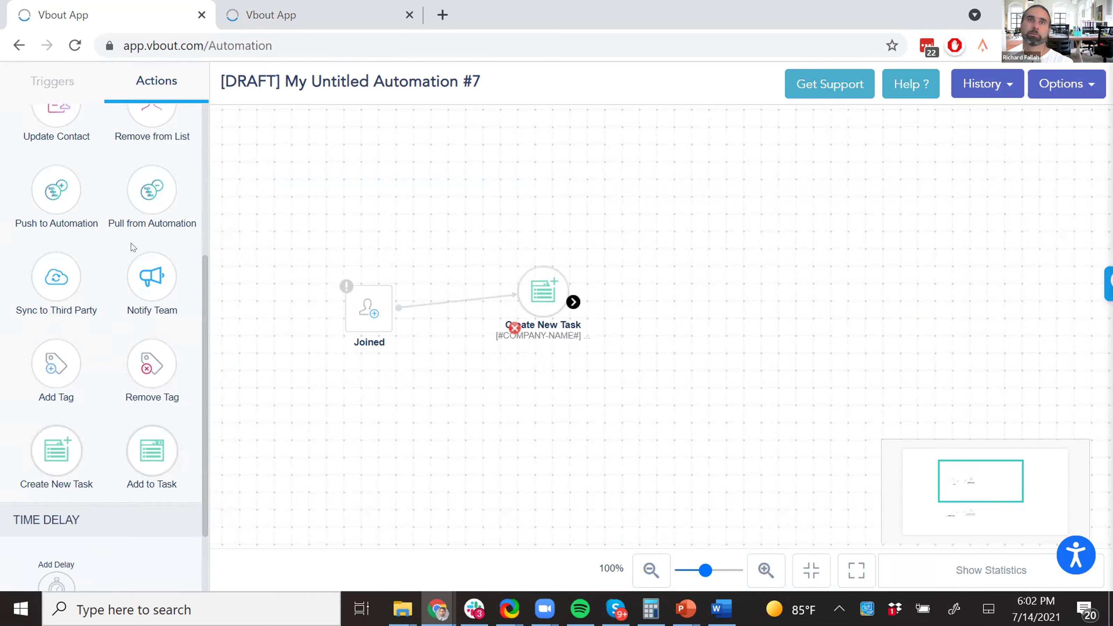
pyautogui.moveTo(166, 268); pyautogui.dragTo(714, 266)
pyautogui.moveTo(573, 301); pyautogui.dragTo(697, 274)
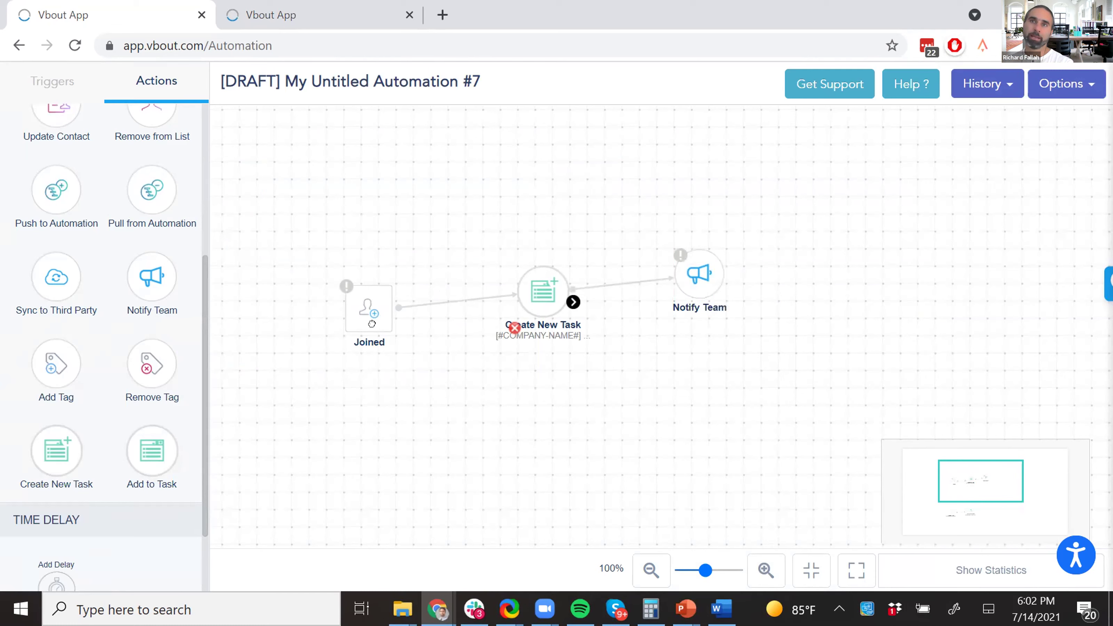
# Move the Joined trigger up and connect it to a second Create New Task action placed above the first.
pyautogui.moveTo(378, 309); pyautogui.dragTo(361, 256)
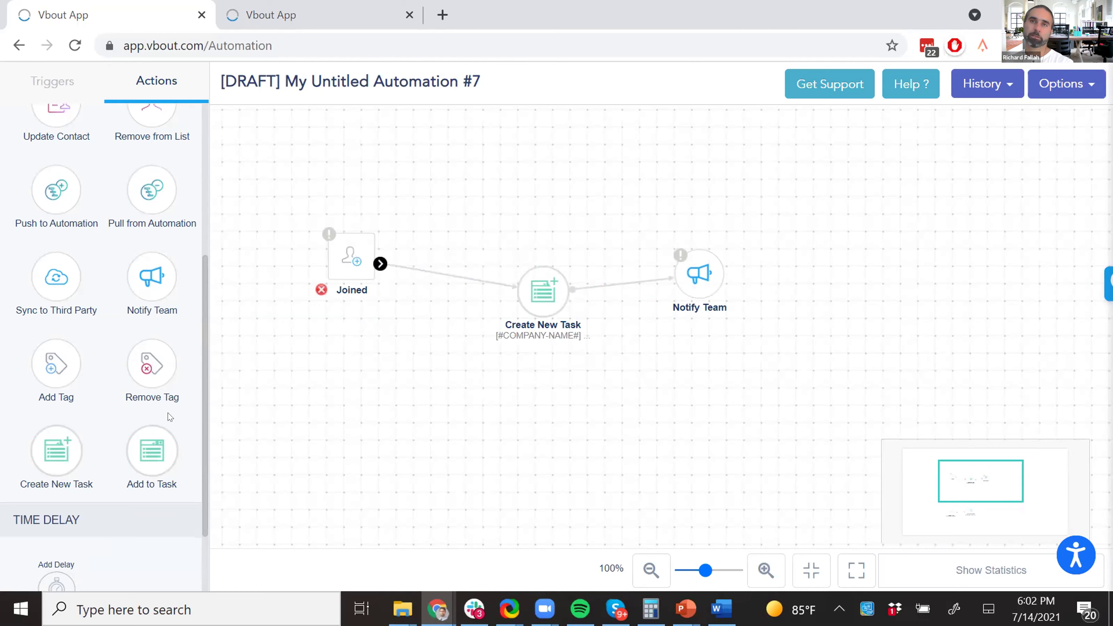
pyautogui.moveTo(56, 451); pyautogui.dragTo(561, 171)
pyautogui.moveTo(380, 262); pyautogui.dragTo(548, 170)
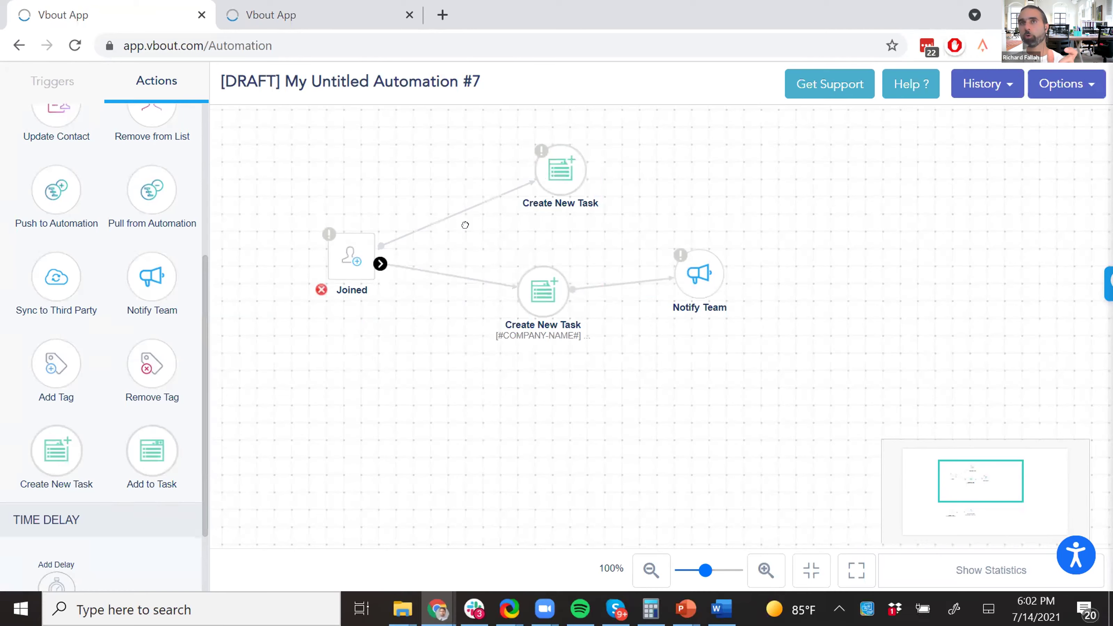
# Add a Field Values rule on the Attended field of Demio Training Signups to the connection leading to the upper task.
pyautogui.click(478, 200)
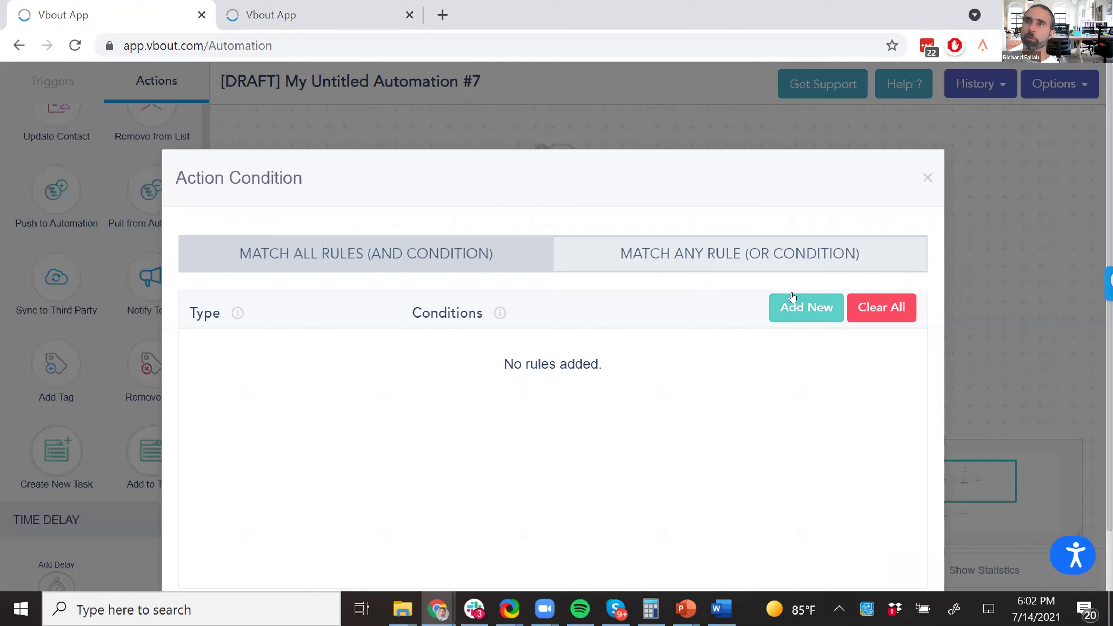
pyautogui.click(792, 298)
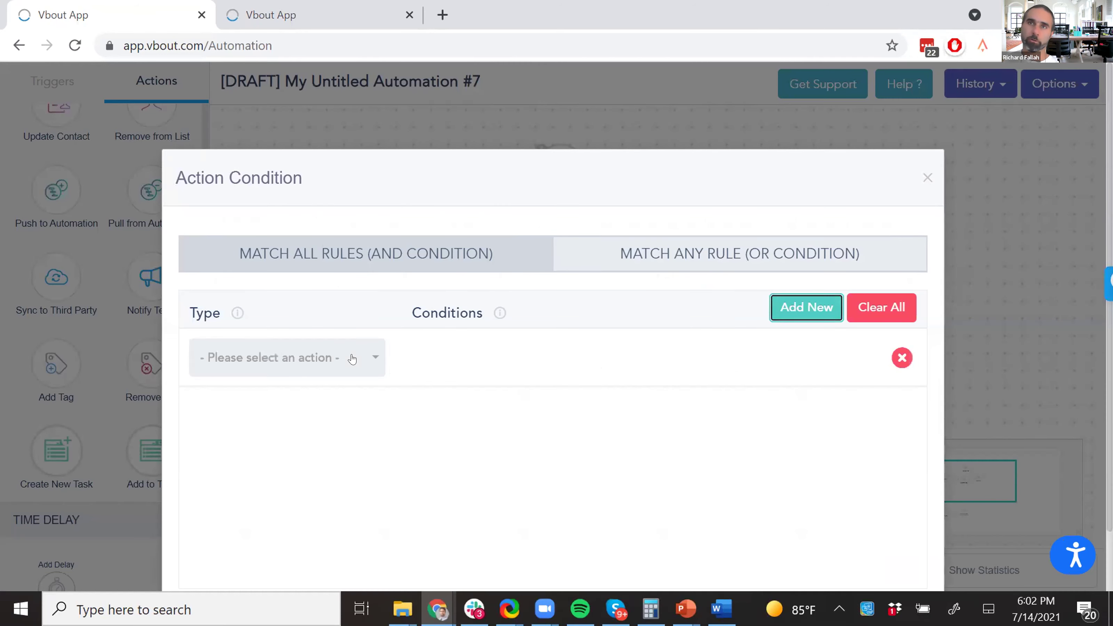
pyautogui.click(306, 357)
pyautogui.click(279, 234)
pyautogui.click(488, 352)
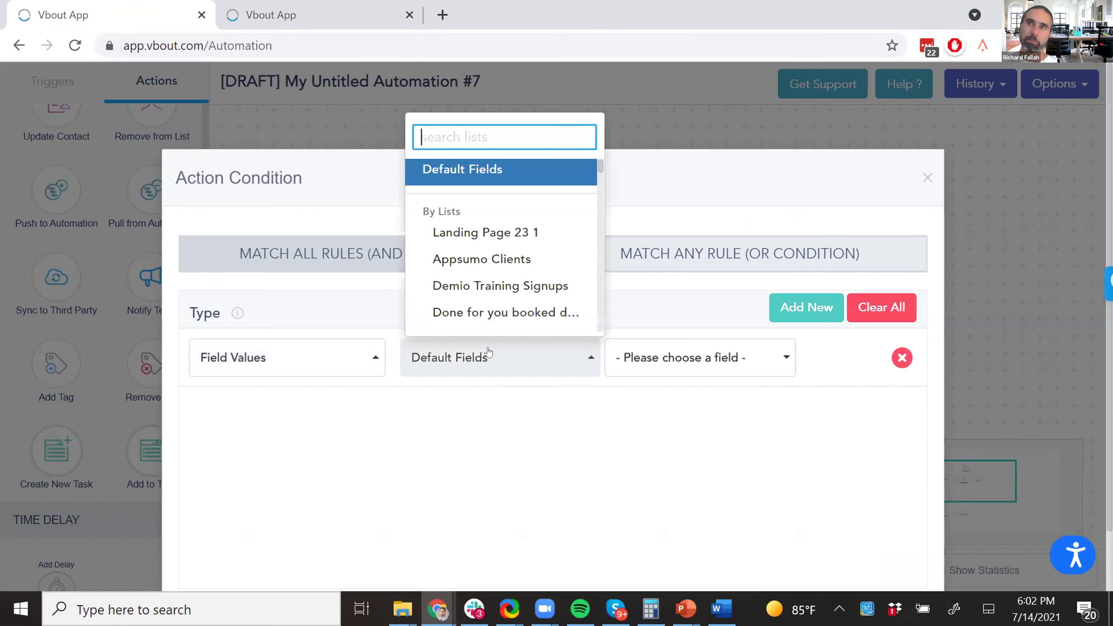
pyautogui.click(495, 288)
pyautogui.click(700, 357)
pyautogui.scroll(-1, 700, 324)
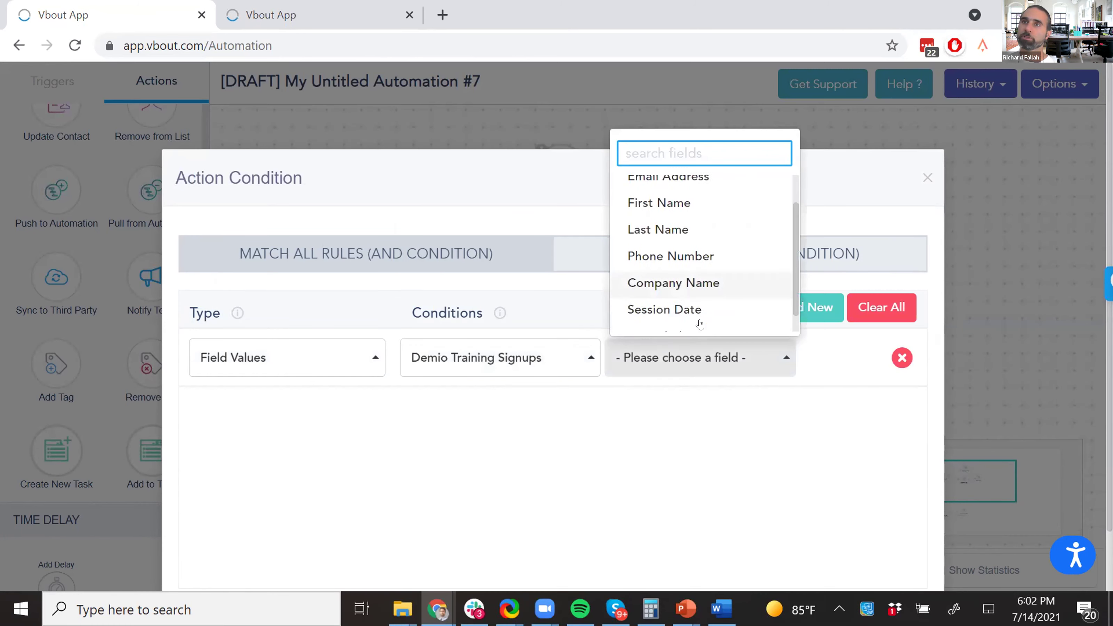
pyautogui.click(678, 316)
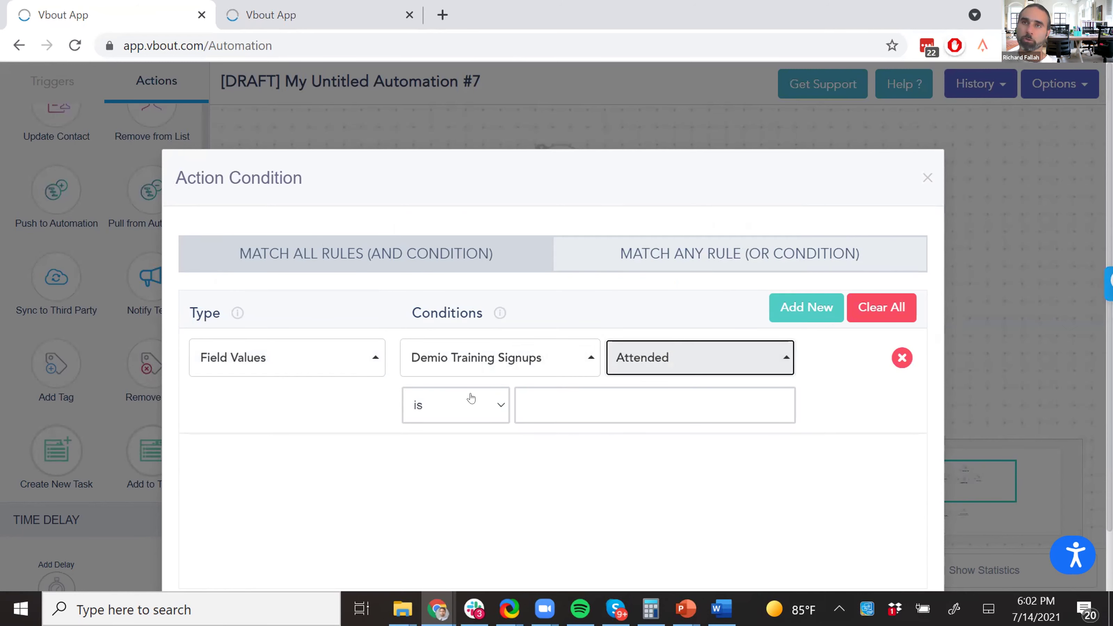
# Set the Attended rule to "is" with the value yes and save the condition.
pyautogui.click(471, 399)
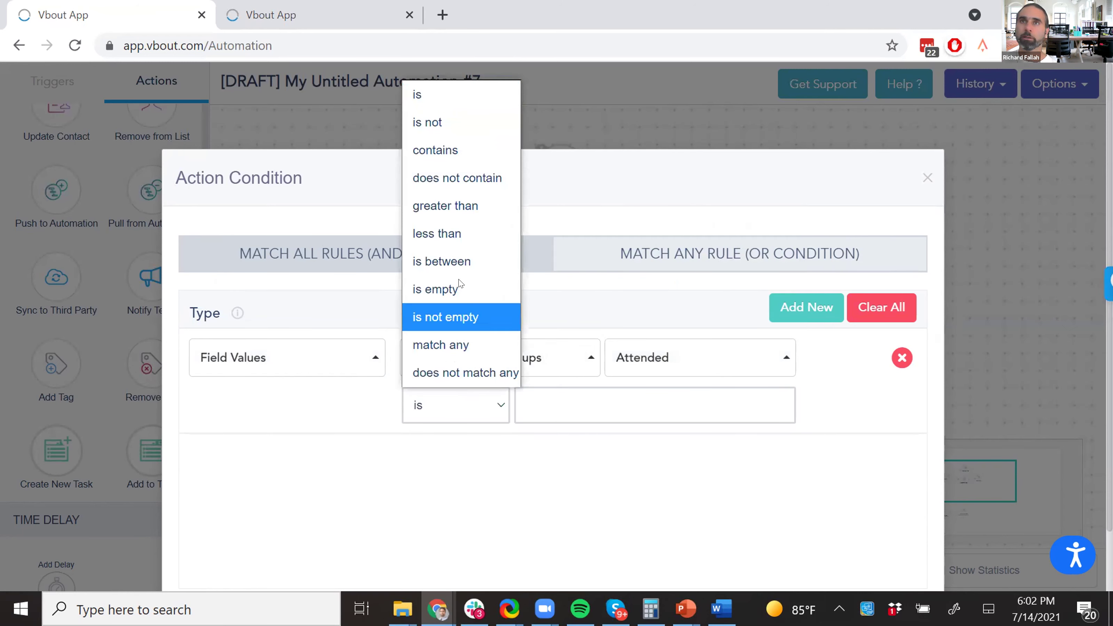
pyautogui.click(420, 103)
pyautogui.click(544, 415)
pyautogui.write('yes')
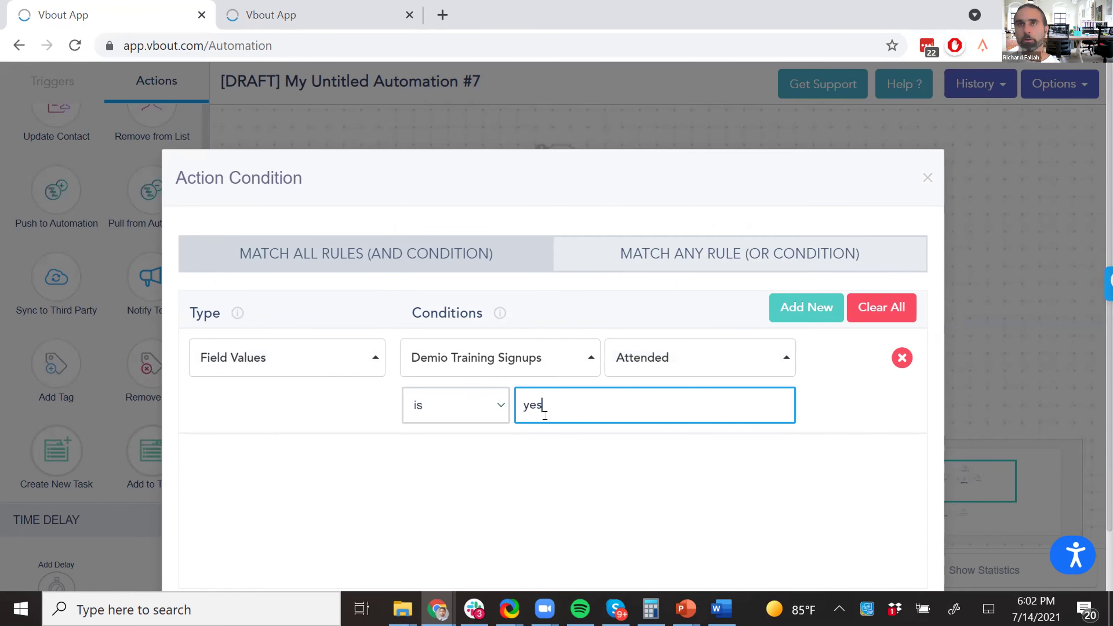
pyautogui.scroll(-2, 832, 519)
pyautogui.click(861, 562)
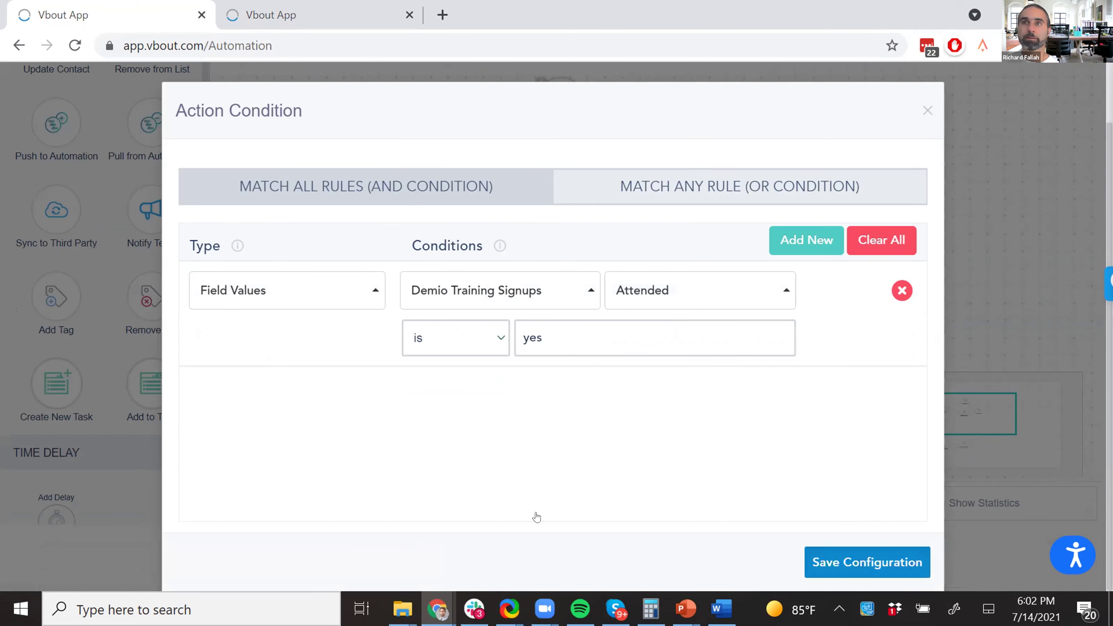
# Spread the two branches apart by moving the upper task up and the lower task and Notify Team node down.
pyautogui.moveTo(591, 138); pyautogui.dragTo(591, 120)
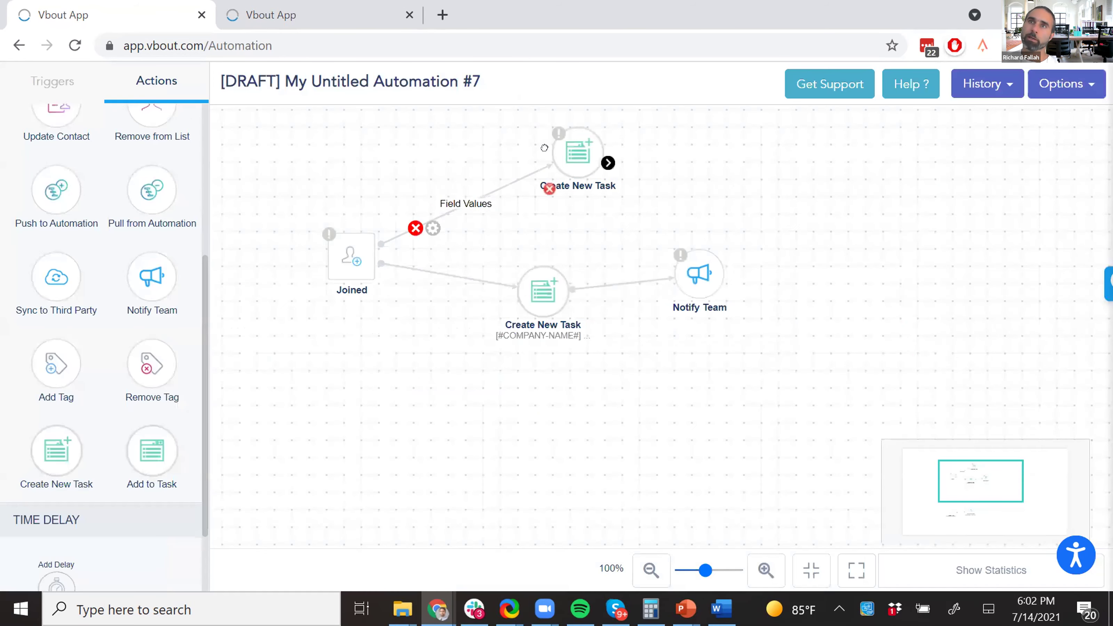
pyautogui.moveTo(527, 295); pyautogui.dragTo(579, 330)
pyautogui.moveTo(688, 312); pyautogui.dragTo(757, 363)
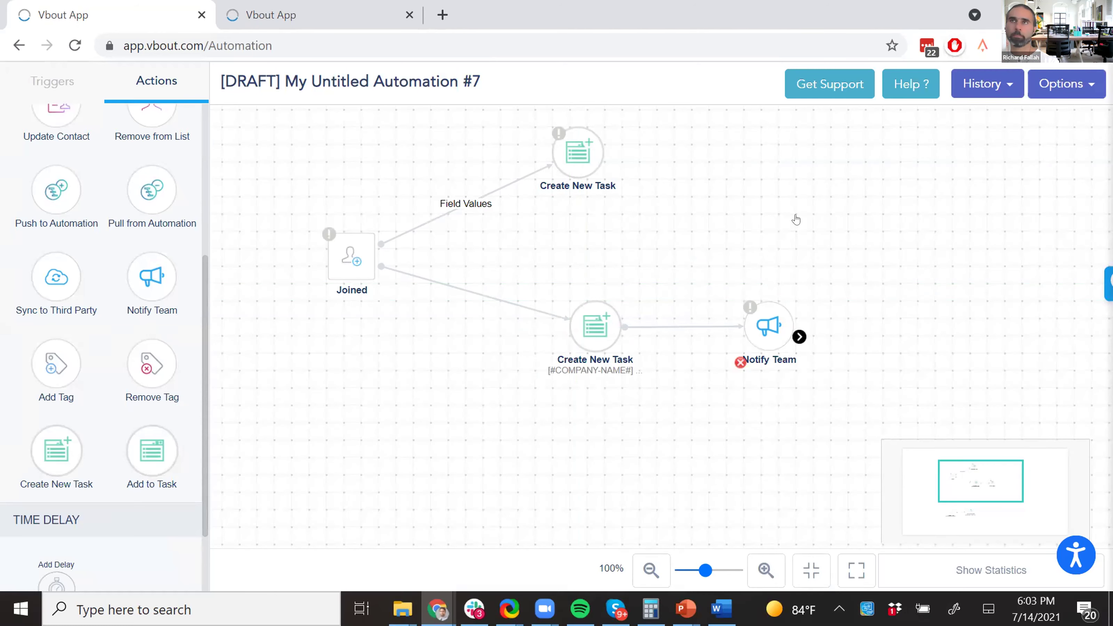
# Check the 3. CLOSE slide in the July meetup PowerPoint presentation, and return to the maximized Vbout automation builder.
pyautogui.doubleClick(871, 5)
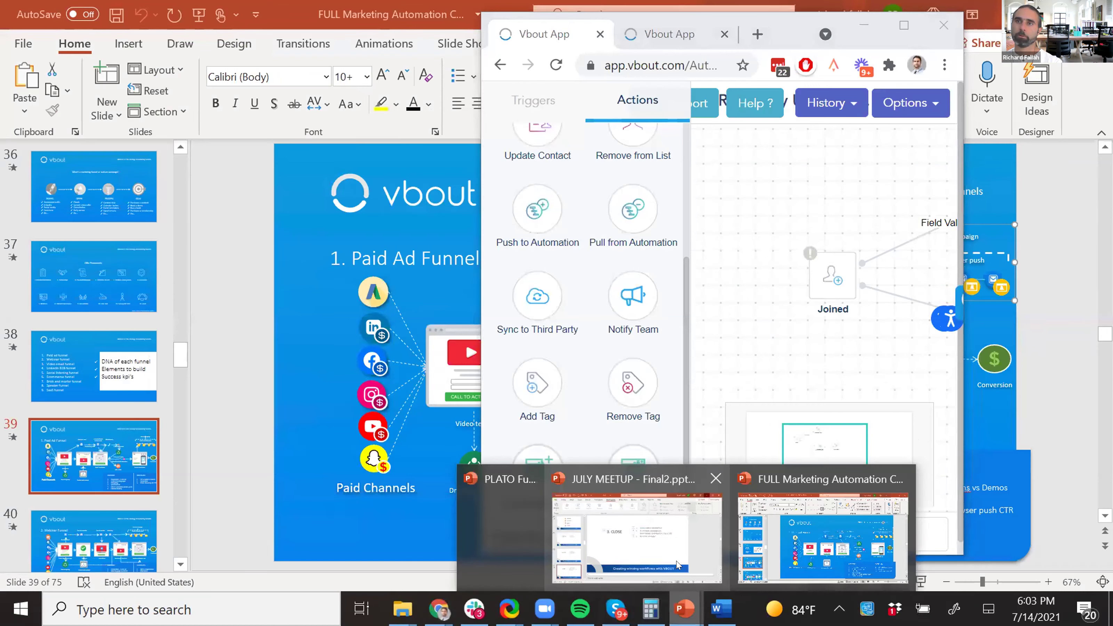
pyautogui.hotkey('alt', 'Tab')
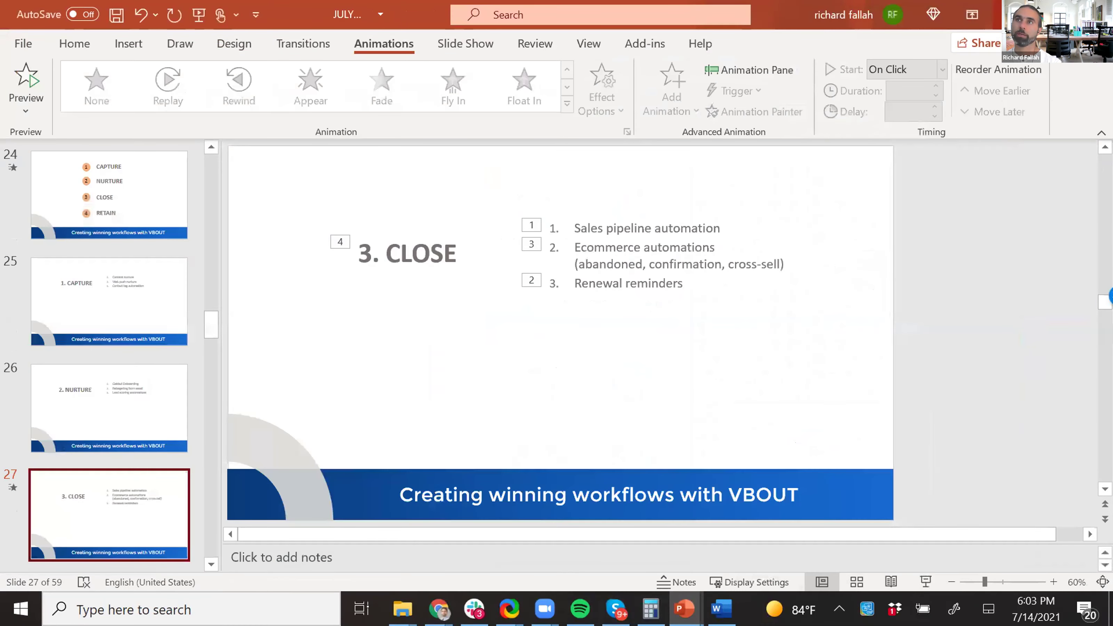
pyautogui.hotkey('alt', 'Tab')
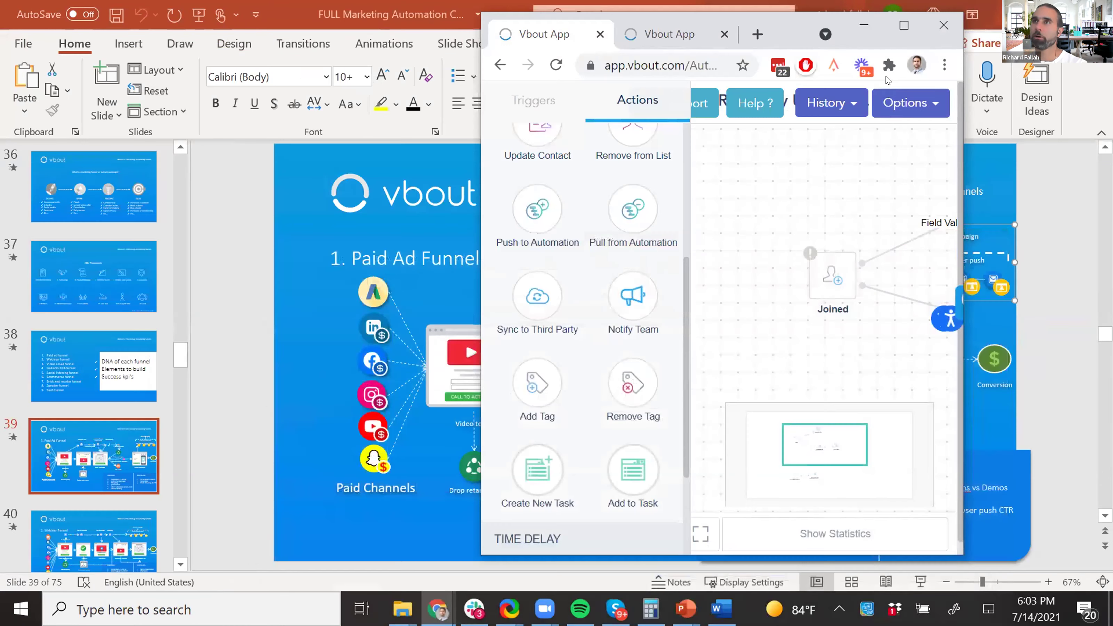
pyautogui.click(892, 30)
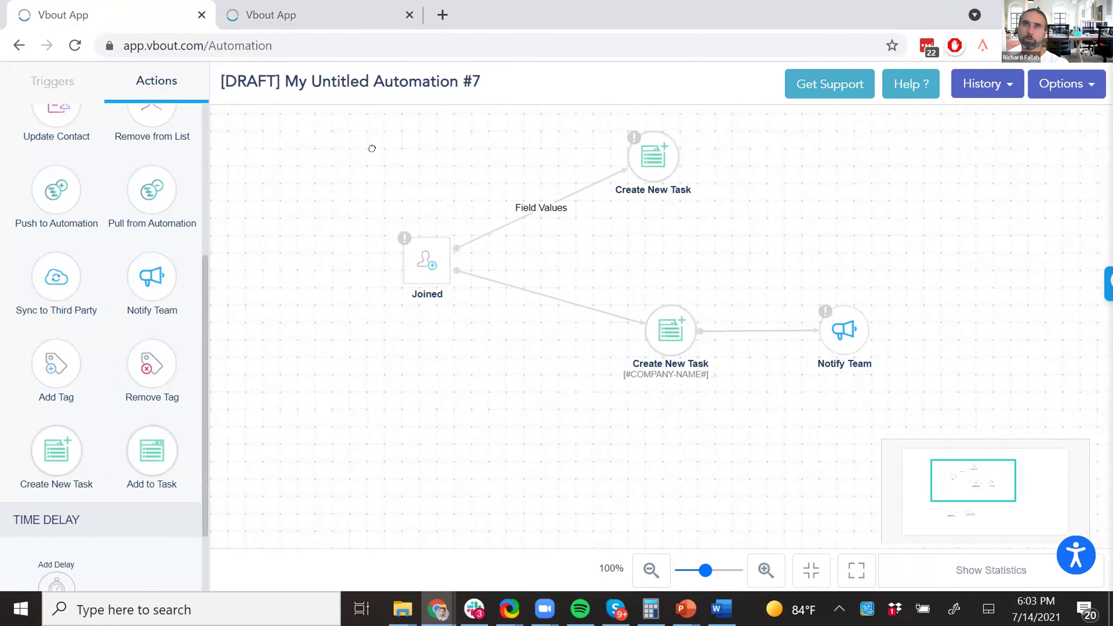
# Delete the whole Joined workflow from the canvas and place a Completed order trigger in its place.
pyautogui.moveTo(445, 134); pyautogui.dragTo(1065, 409)
pyautogui.press('Delete')
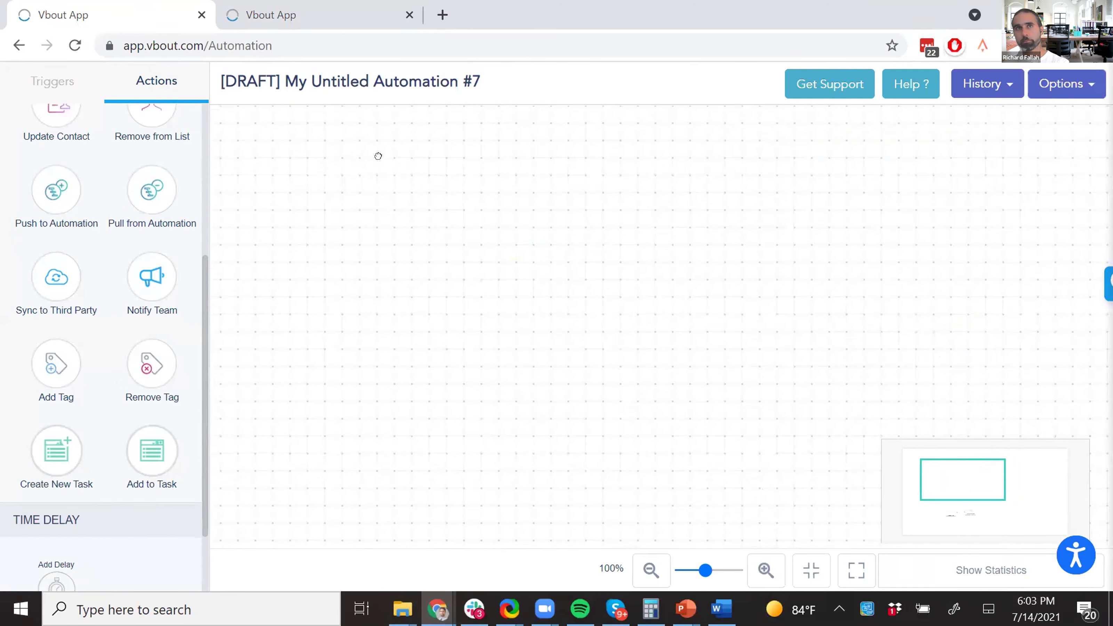
pyautogui.scroll(5, 108, 341)
pyautogui.scroll(-8, 108, 342)
pyautogui.scroll(7, 108, 342)
pyautogui.click(46, 81)
pyautogui.moveTo(83, 357); pyautogui.dragTo(357, 245)
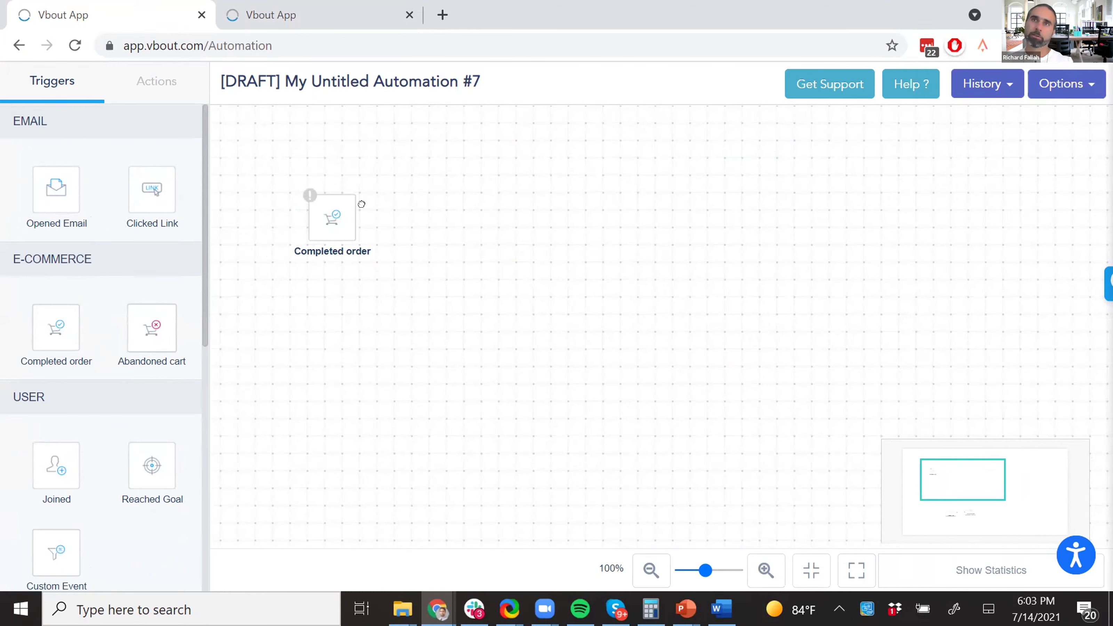
# Add a Send Email action beside the Completed order trigger and connect the trigger to it.
pyautogui.click(130, 86)
pyautogui.moveTo(186, 173); pyautogui.dragTo(504, 199)
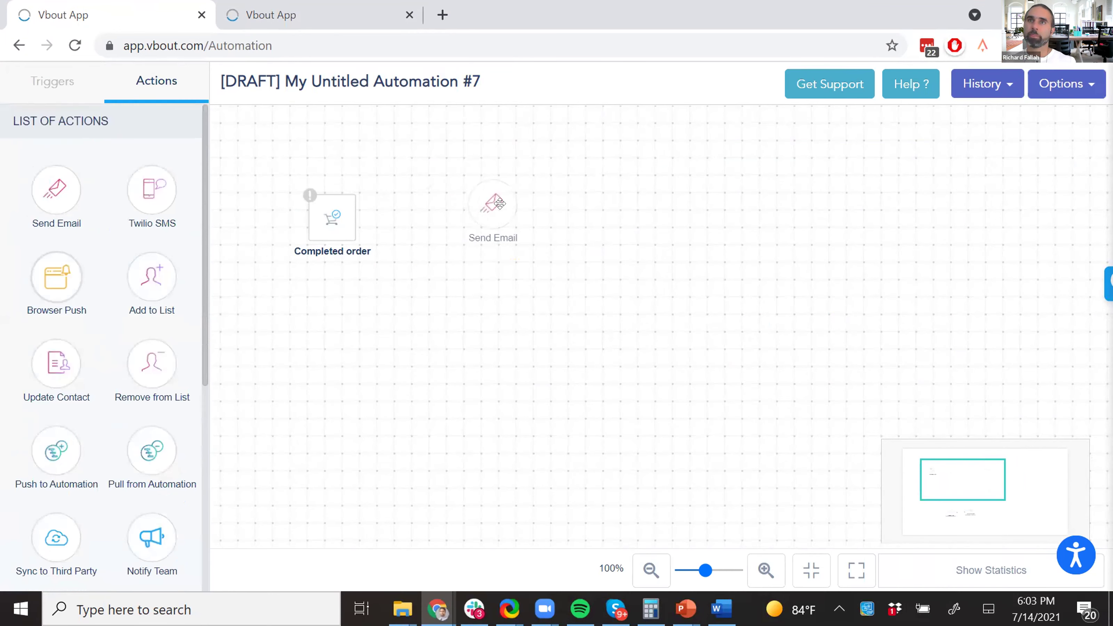
pyautogui.moveTo(363, 225); pyautogui.dragTo(504, 200)
# Place an Add Delay element after the Send Email action, linked to that email.
pyautogui.scroll(-2, 118, 417)
pyautogui.scroll(2, 117, 417)
pyautogui.scroll(-5, 118, 417)
pyautogui.moveTo(56, 494); pyautogui.dragTo(653, 226)
# Add a second Send Email action after the delay and connect the delay to it.
pyautogui.scroll(5, 56, 211)
pyautogui.moveTo(54, 184); pyautogui.dragTo(784, 217)
pyautogui.moveTo(686, 237); pyautogui.dragTo(785, 217)
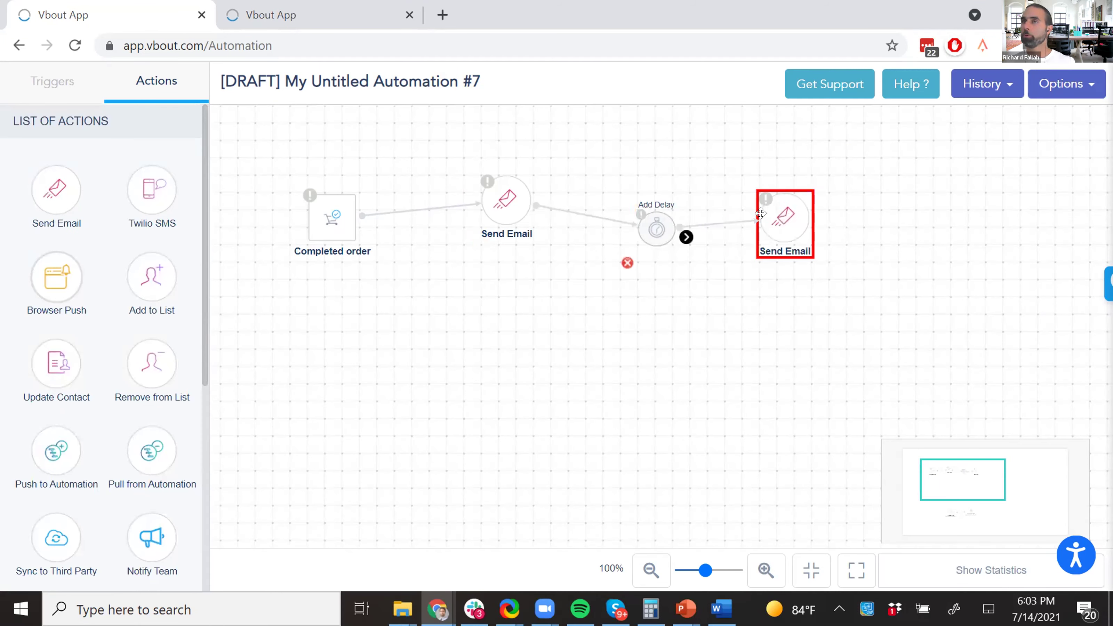
# Add Twilio SMS and Browser Push actions below the first Send Email action and connect that email to both.
pyautogui.moveTo(152, 189); pyautogui.dragTo(491, 301)
pyautogui.moveTo(506, 199); pyautogui.dragTo(506, 303)
pyautogui.moveTo(39, 292); pyautogui.dragTo(594, 321)
pyautogui.moveTo(553, 211); pyautogui.dragTo(604, 288)
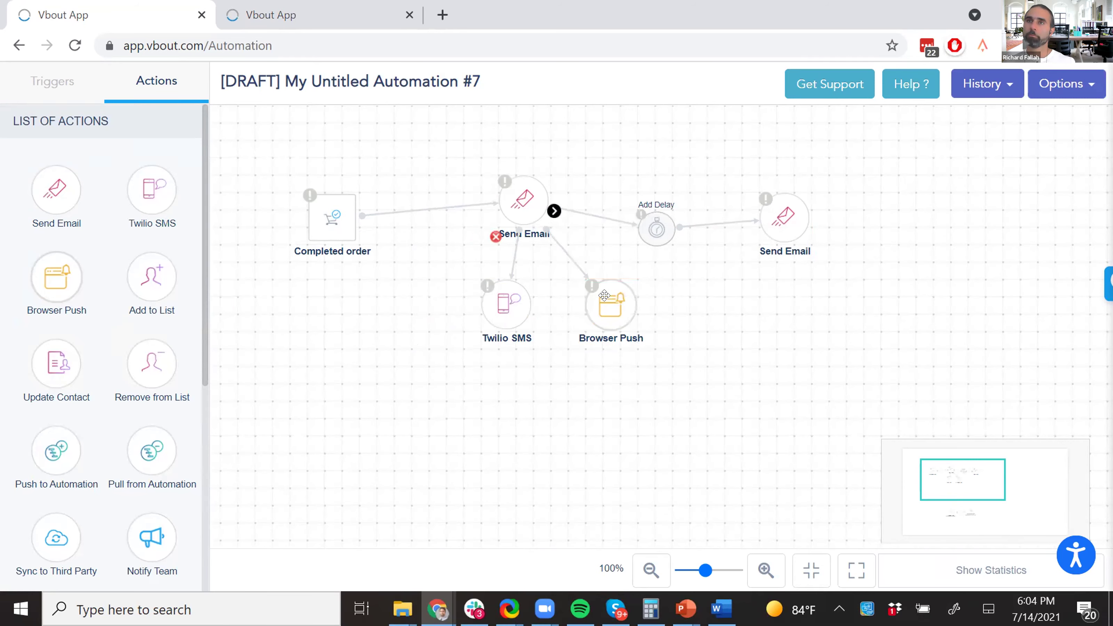
# Extend the sequence after the second Send Email action with a linked second delay and a third Send Email action.
pyautogui.hscroll(5, 482, 285)
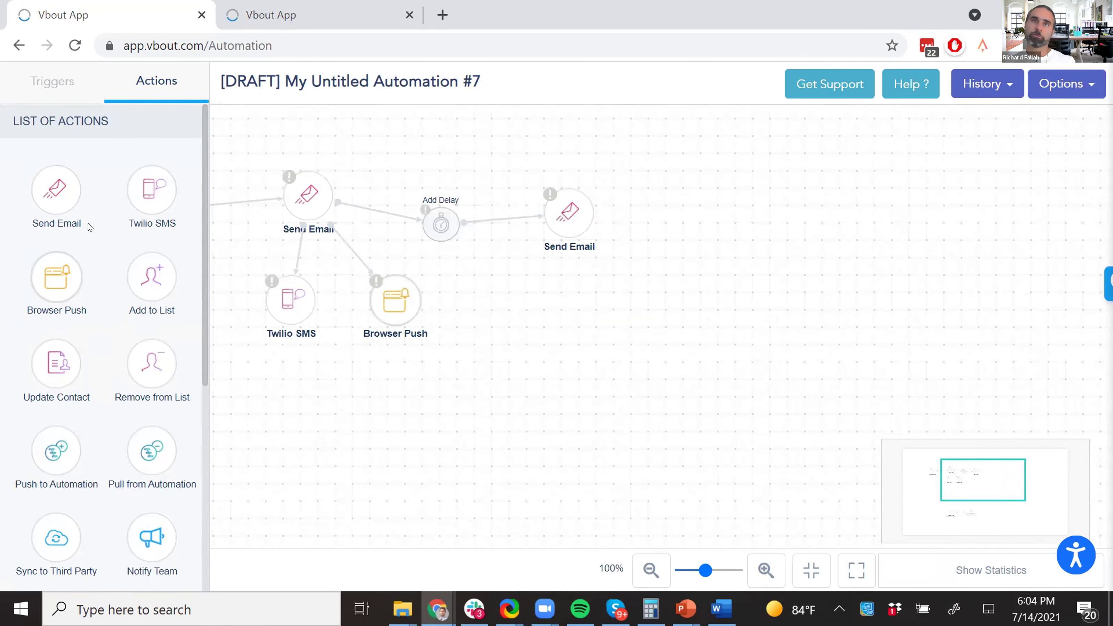
pyautogui.scroll(-8, 89, 307)
pyautogui.moveTo(56, 494); pyautogui.dragTo(718, 241)
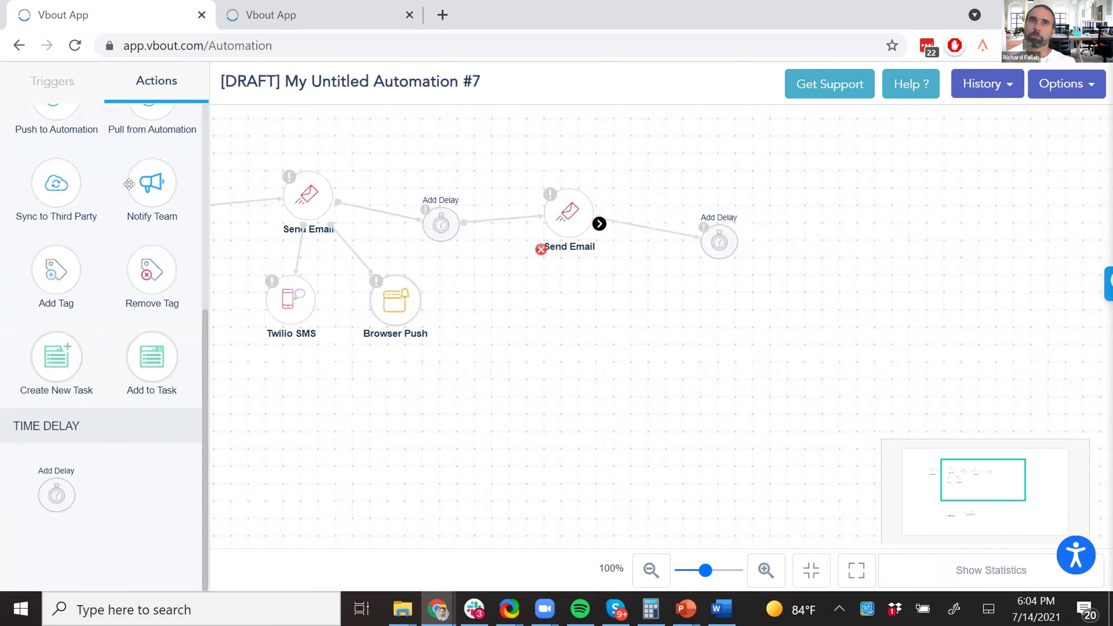
pyautogui.scroll(10, 101, 307)
pyautogui.moveTo(56, 189); pyautogui.dragTo(881, 233)
pyautogui.click(718, 241)
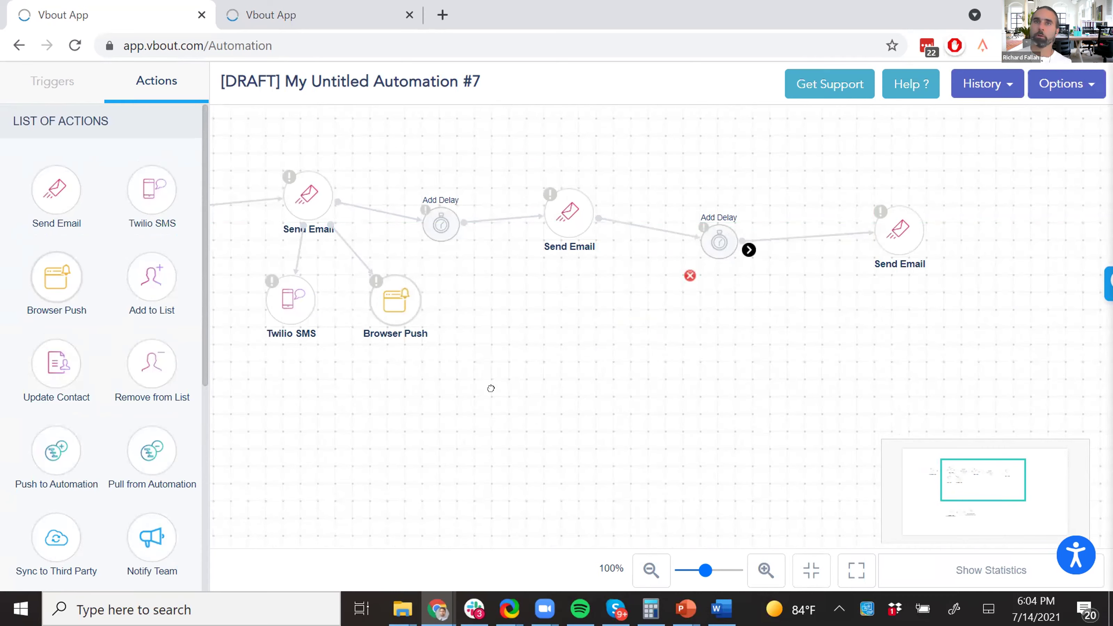
# Continue the sequence from the third Send Email action with a linked third delay and a fourth Send Email action.
pyautogui.scroll(-5, 37, 326)
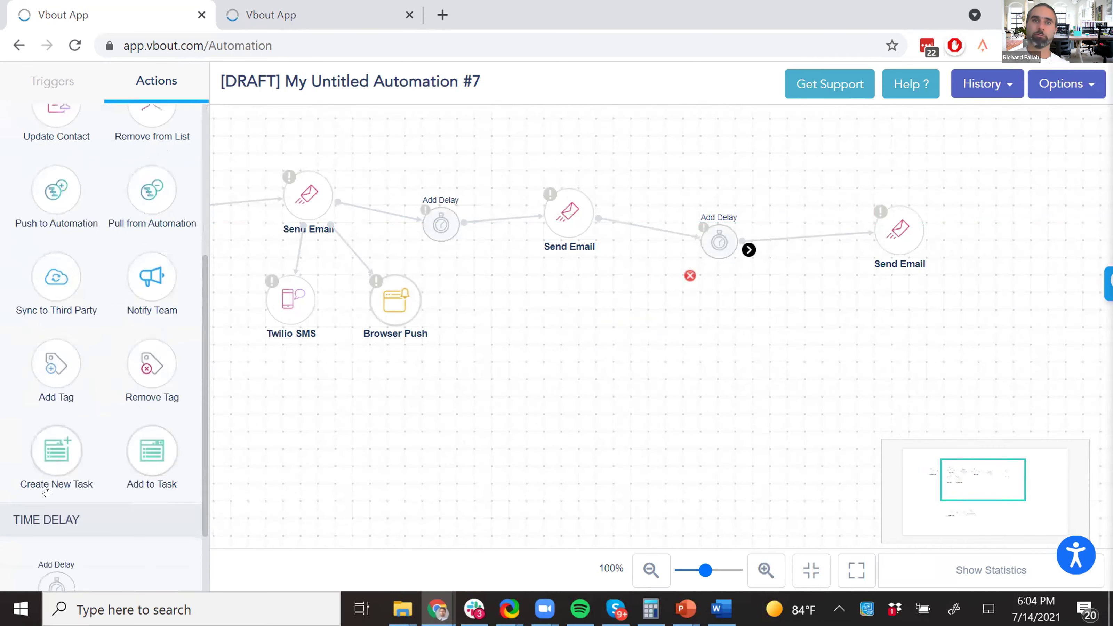
pyautogui.moveTo(56, 570); pyautogui.dragTo(1039, 211)
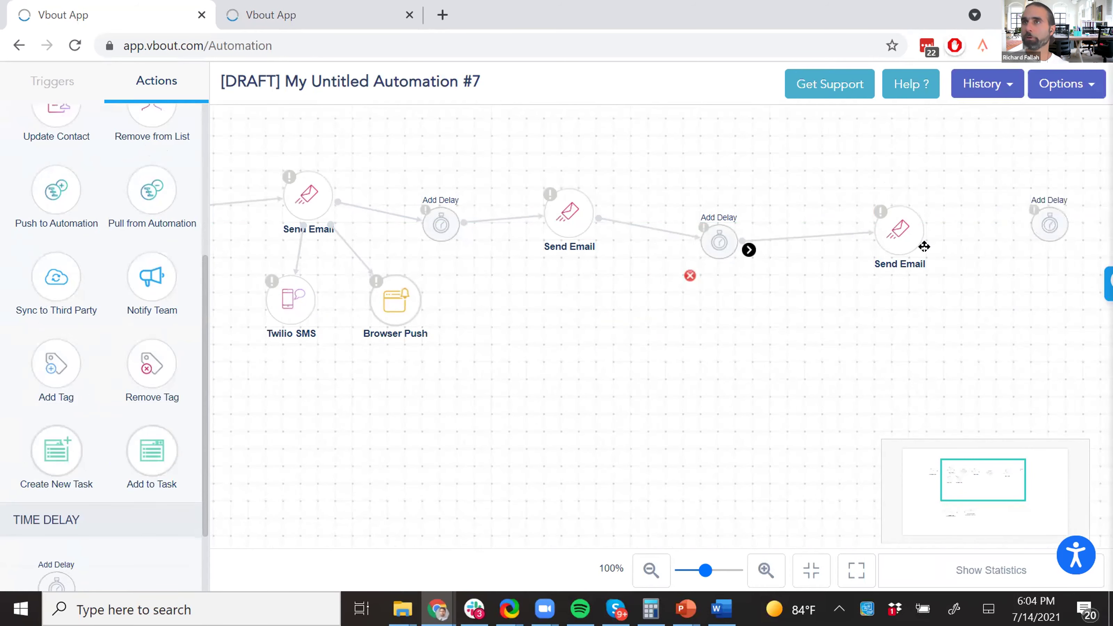
pyautogui.moveTo(930, 241); pyautogui.dragTo(1049, 225)
pyautogui.moveTo(965, 298); pyautogui.dragTo(738, 321)
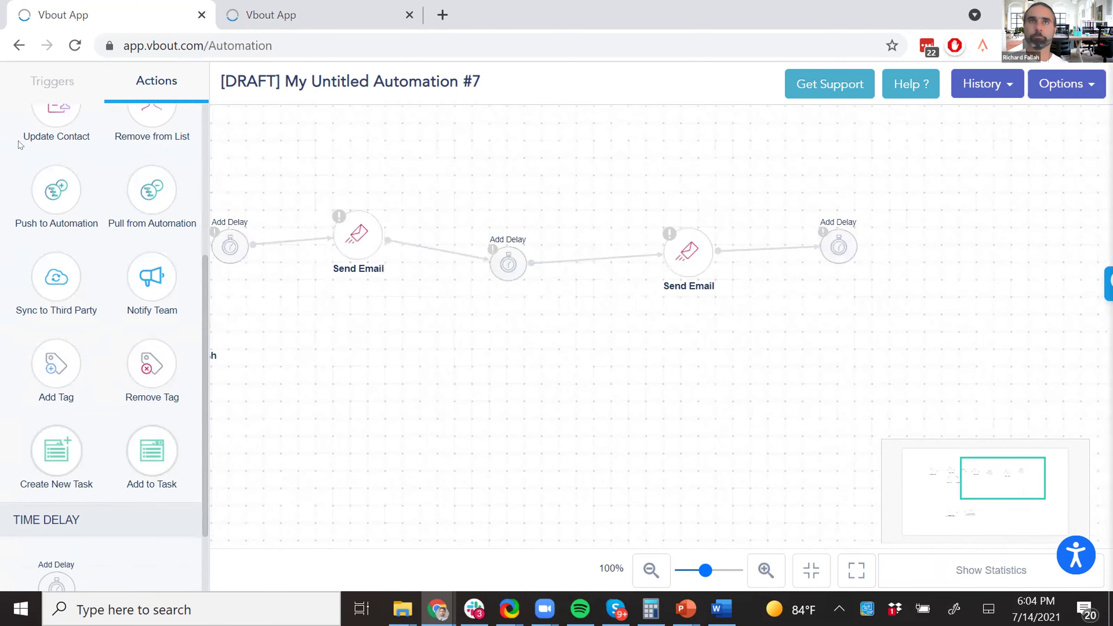
pyautogui.scroll(5, 49, 153)
pyautogui.moveTo(740, 185); pyautogui.dragTo(981, 235)
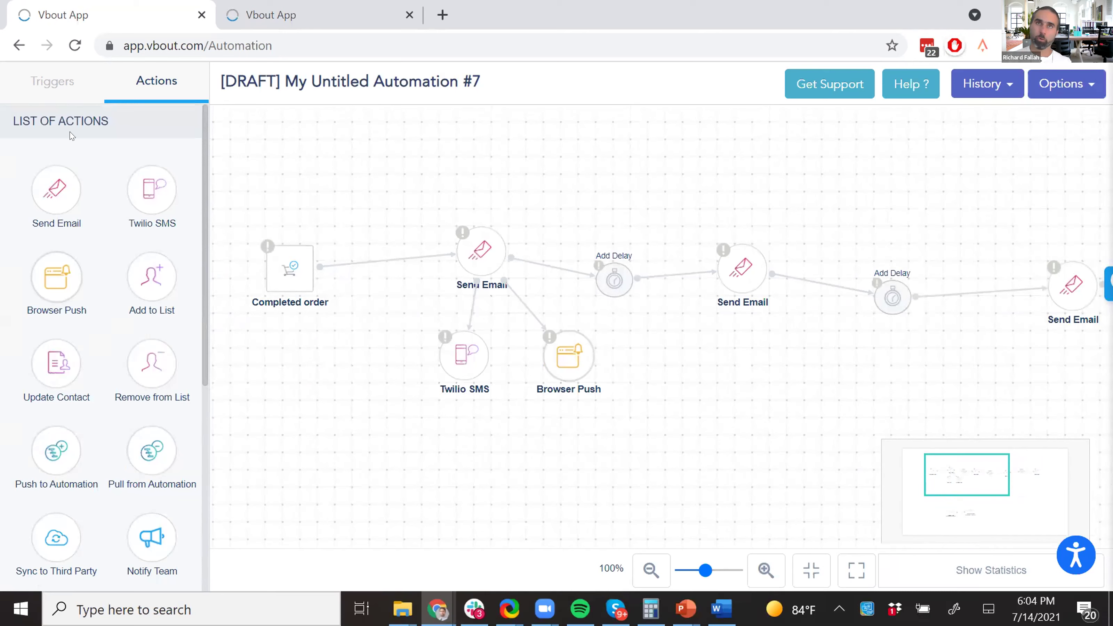
# Place an Abandoned cart trigger below Completed order and try its 30 Minutes of Adding The Last Product To Cart option without saving.
pyautogui.click(53, 86)
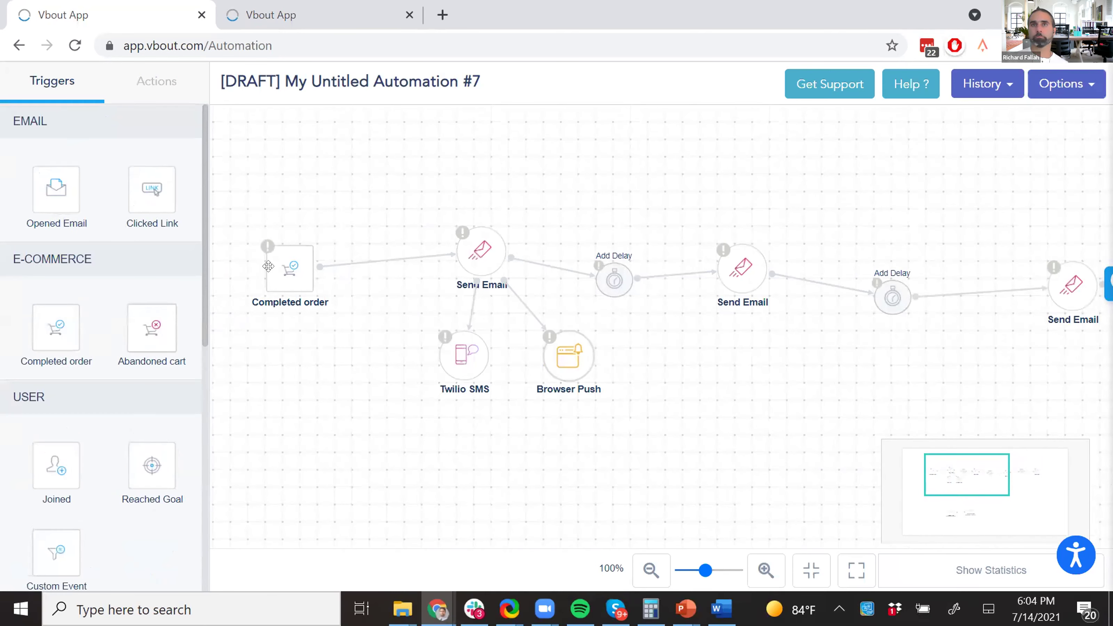
pyautogui.moveTo(171, 340); pyautogui.dragTo(284, 458)
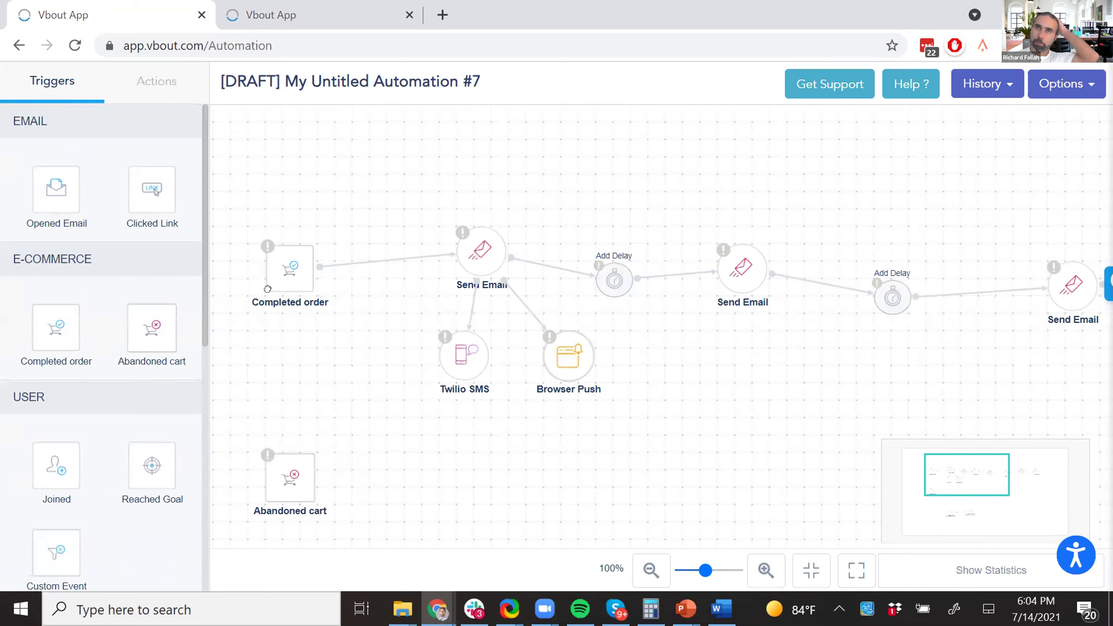
pyautogui.click(302, 476)
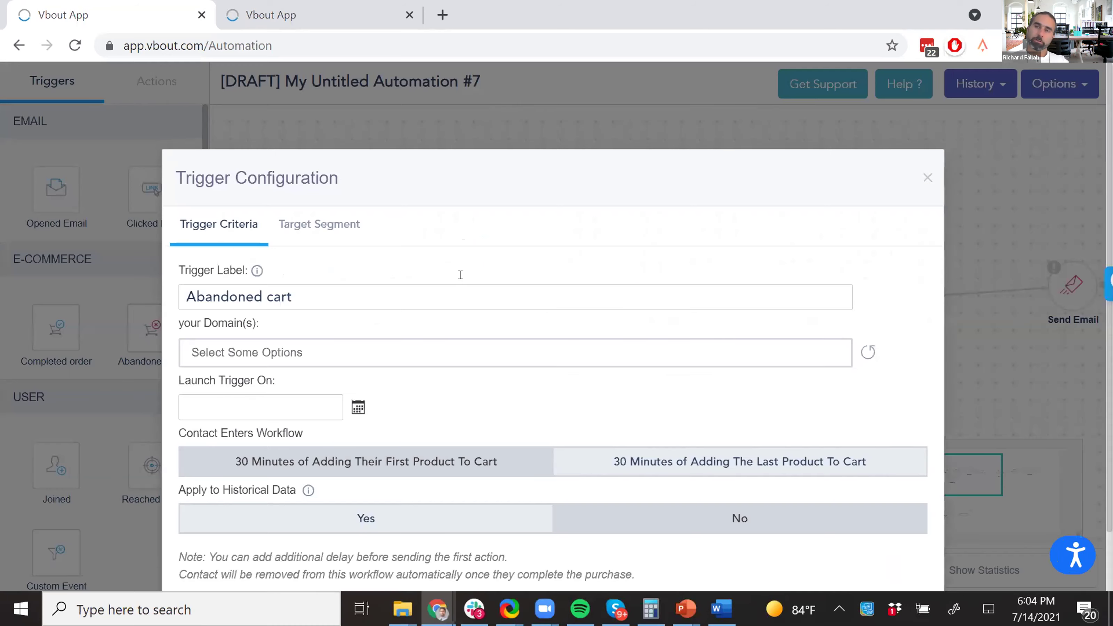
pyautogui.scroll(-2, 342, 396)
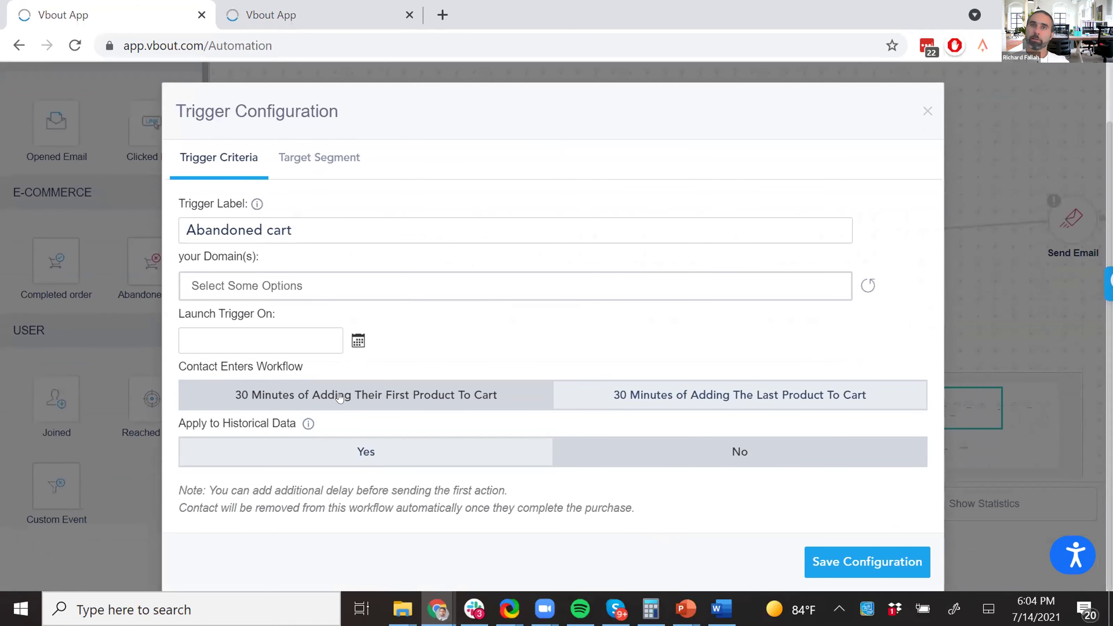
pyautogui.click(583, 398)
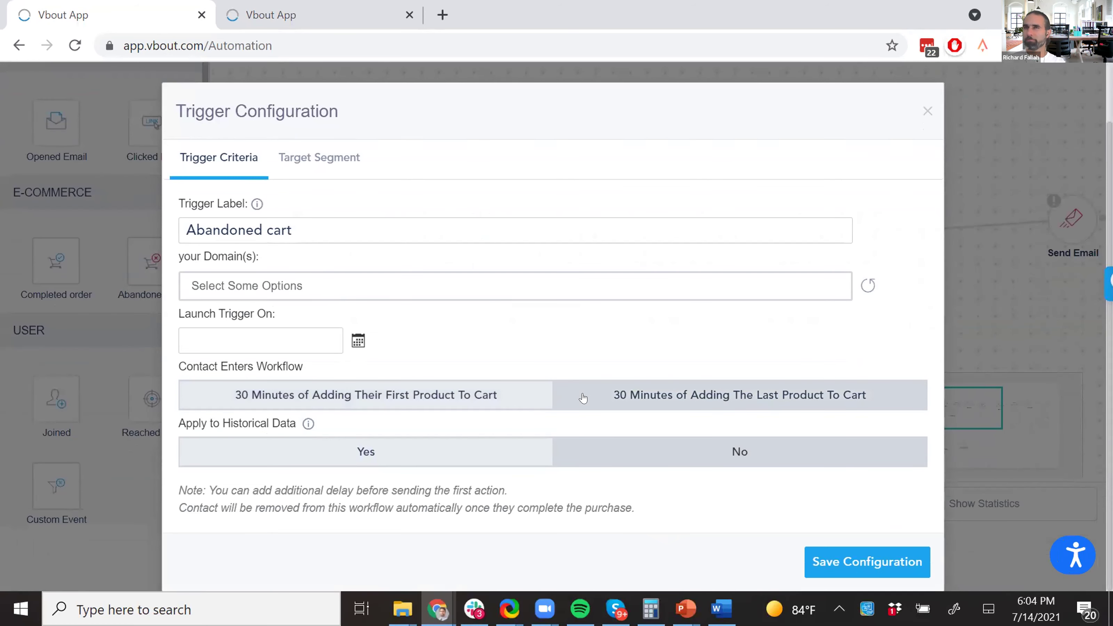
pyautogui.click(927, 112)
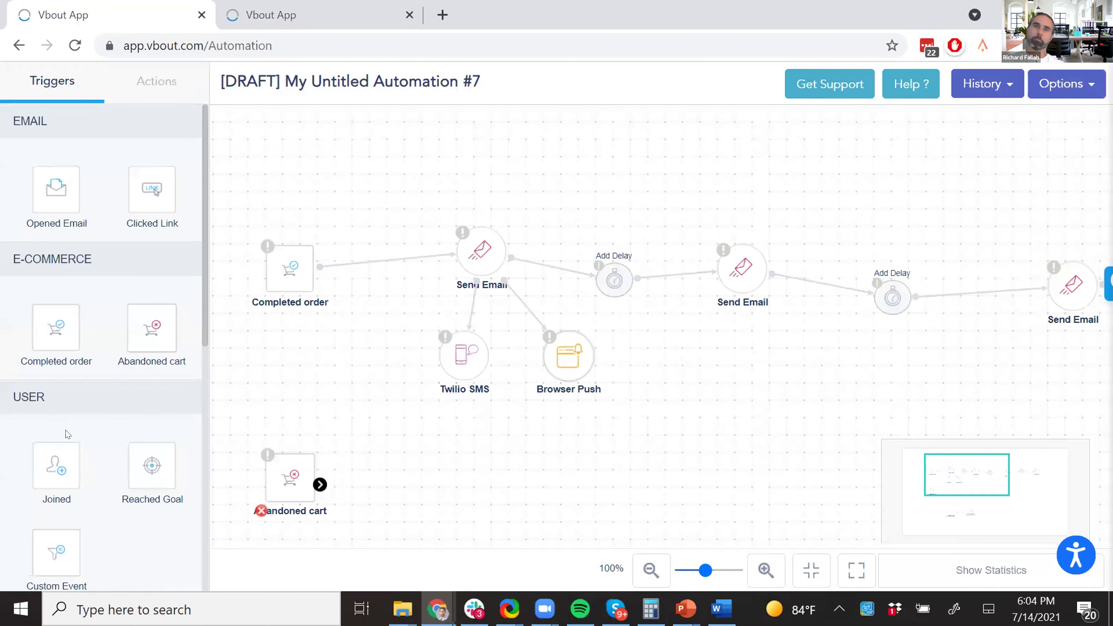
# Connect the Abandoned cart trigger to the first Send Email action.
pyautogui.scroll(-10, 67, 434)
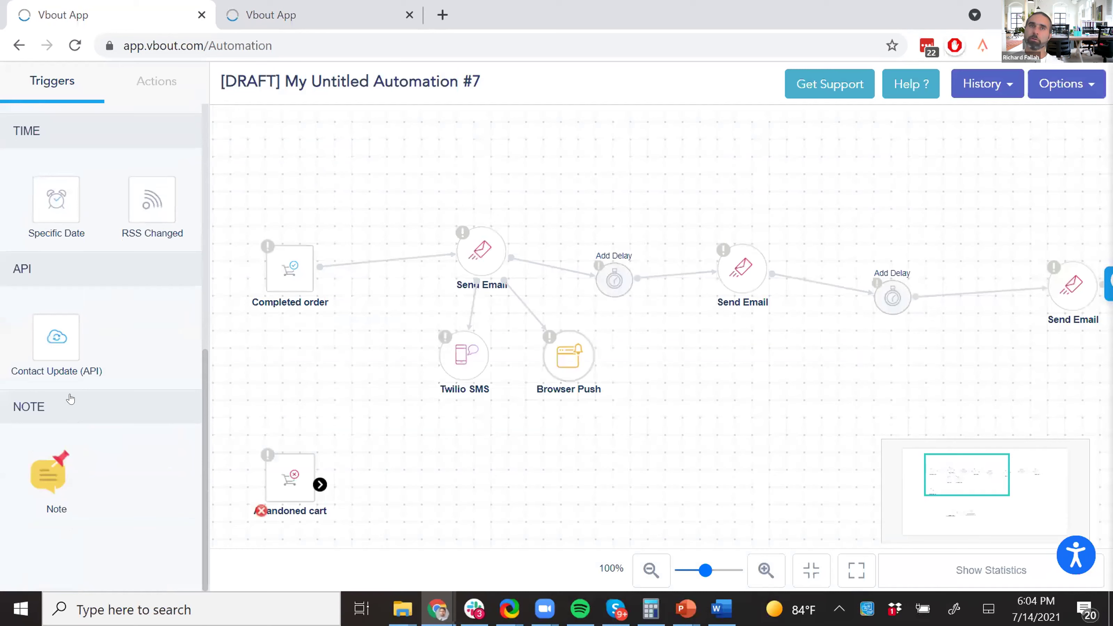
pyautogui.scroll(10, 70, 399)
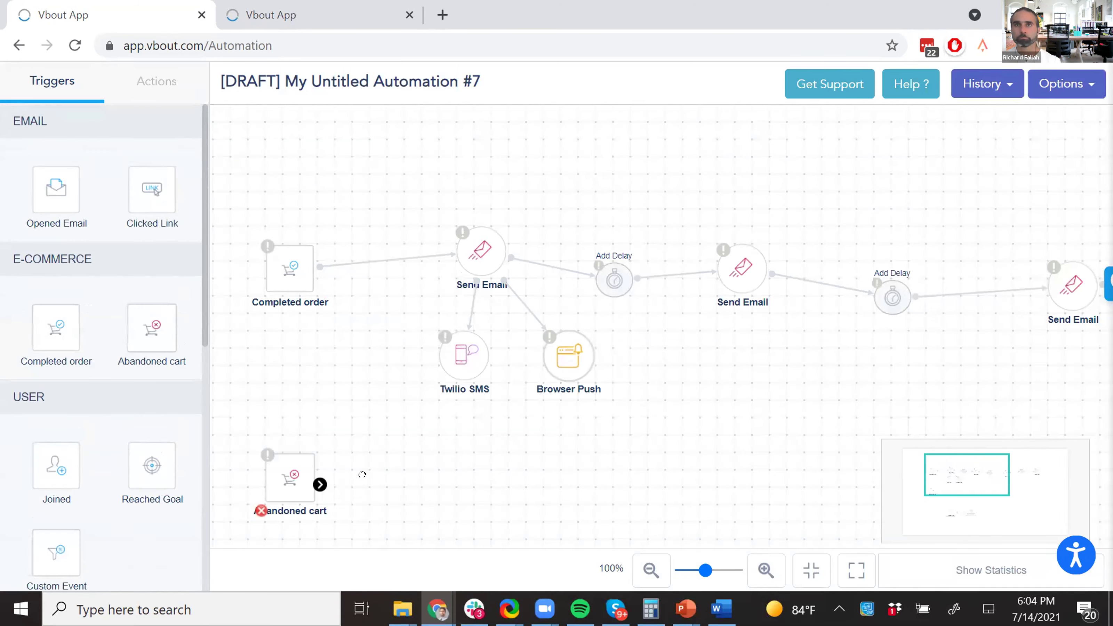
pyautogui.moveTo(320, 484); pyautogui.dragTo(481, 259)
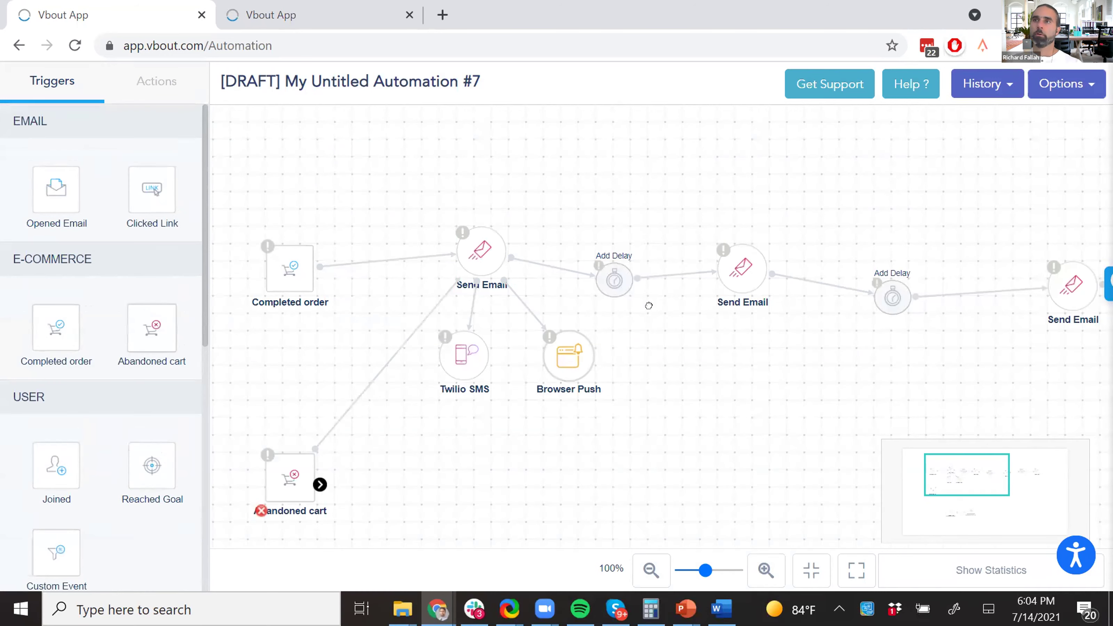
# Place a second Completed order trigger below the Abandoned cart trigger and close its configuration without changes.
pyautogui.hscroll(10, 648, 305)
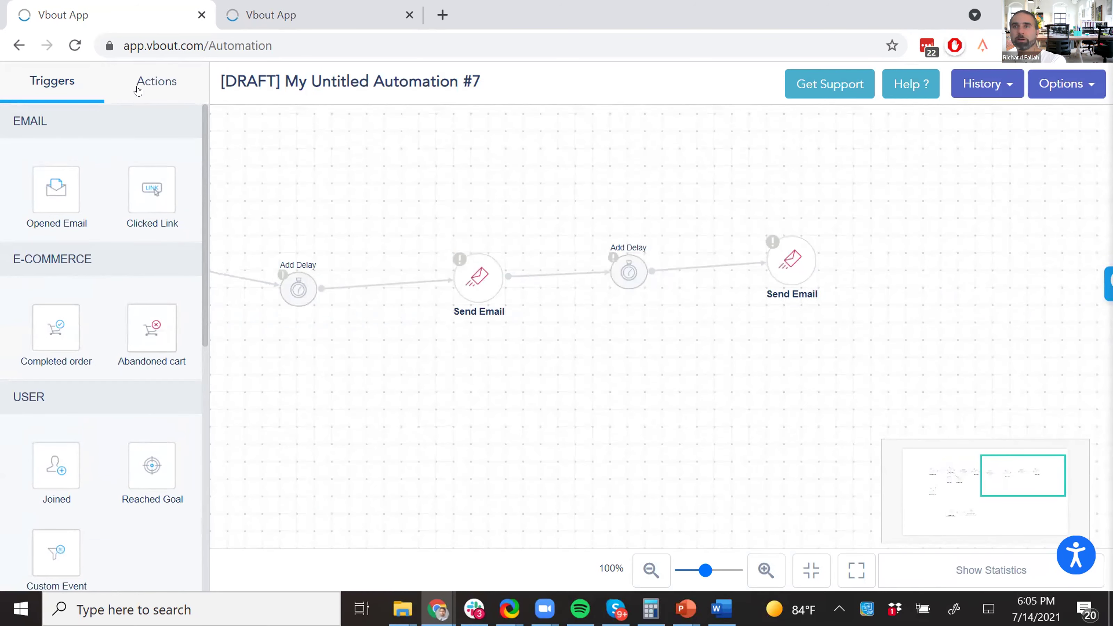
pyautogui.moveTo(373, 389); pyautogui.dragTo(805, 326)
pyautogui.hscroll(-4, 526, 329)
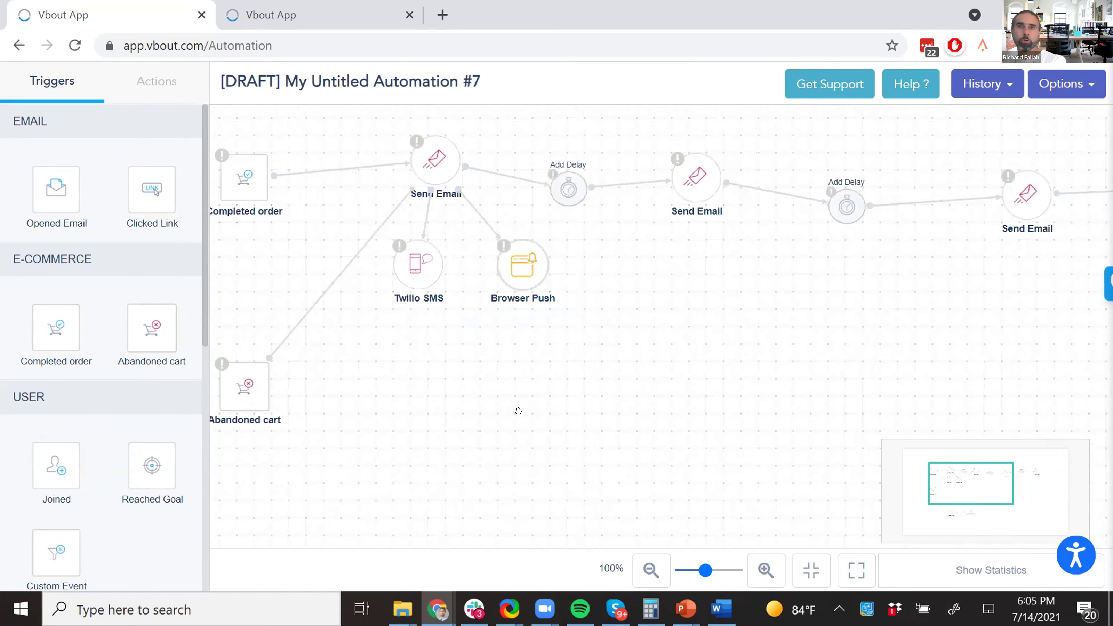
pyautogui.hscroll(-5, 516, 410)
pyautogui.moveTo(38, 335); pyautogui.dragTo(416, 496)
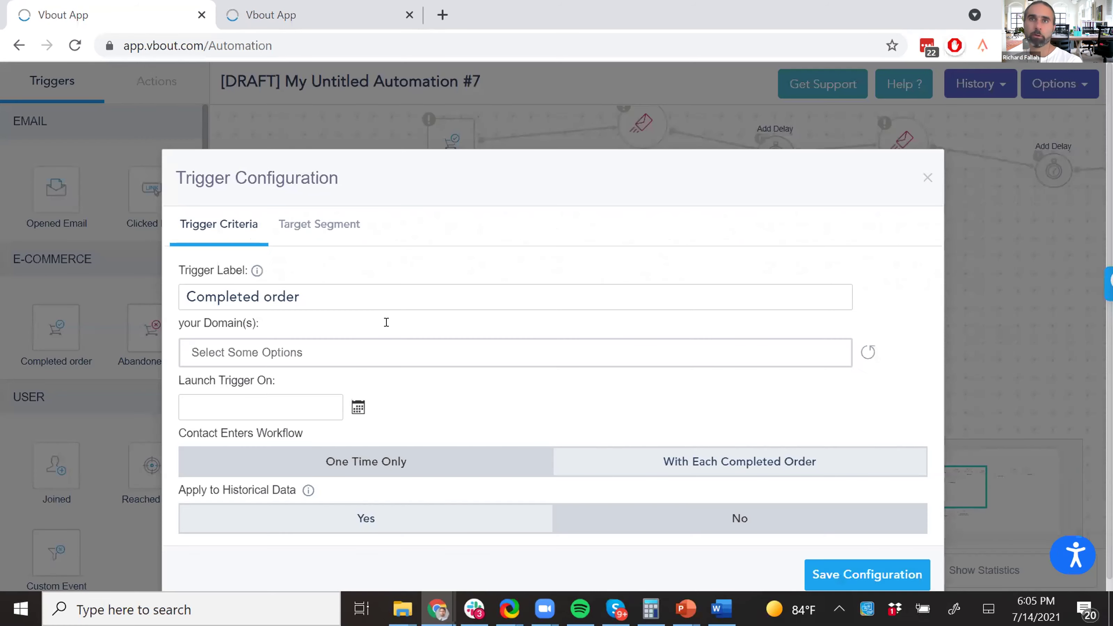
pyautogui.click(926, 177)
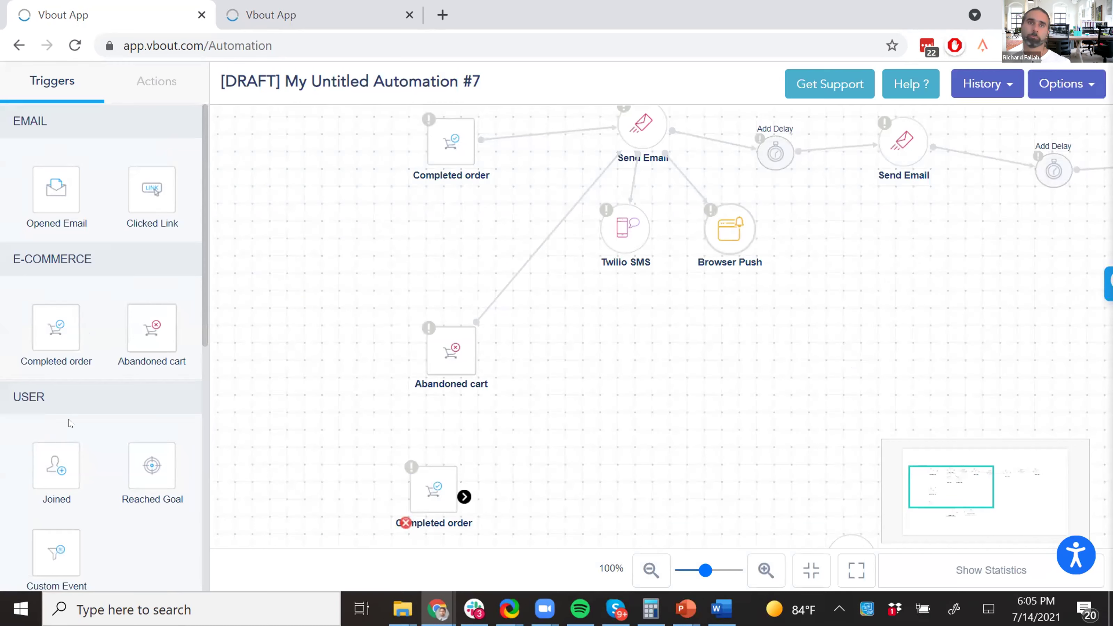
# Place a Custom Event trigger beside the second Completed order trigger and try Ordered Product Expiry Date as its criterion without saving.
pyautogui.moveTo(56, 551); pyautogui.dragTo(562, 476)
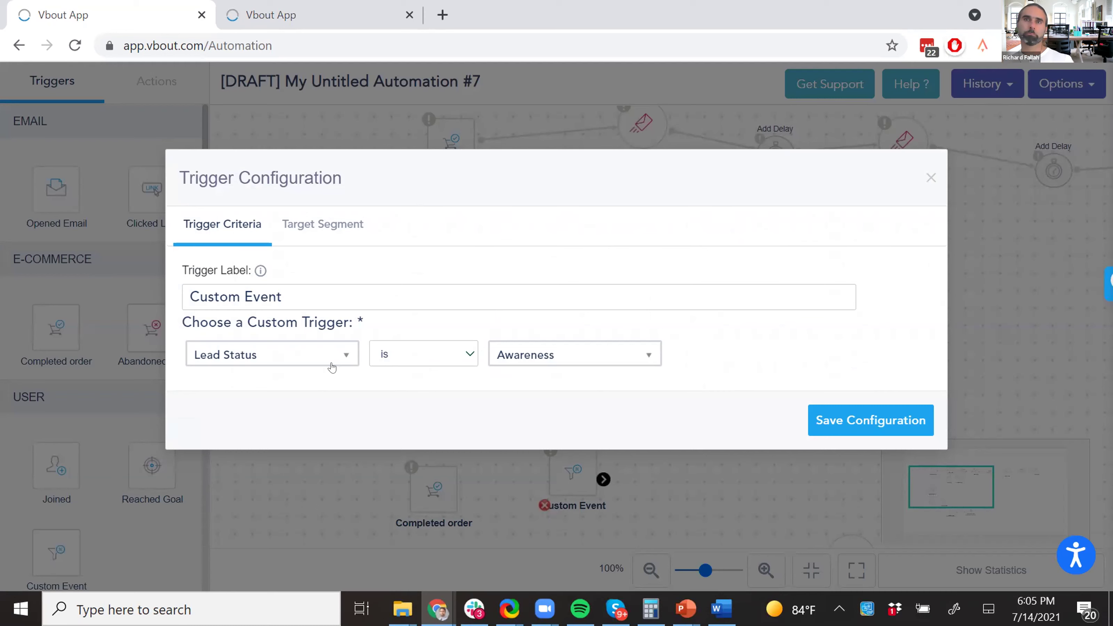
pyautogui.click(332, 368)
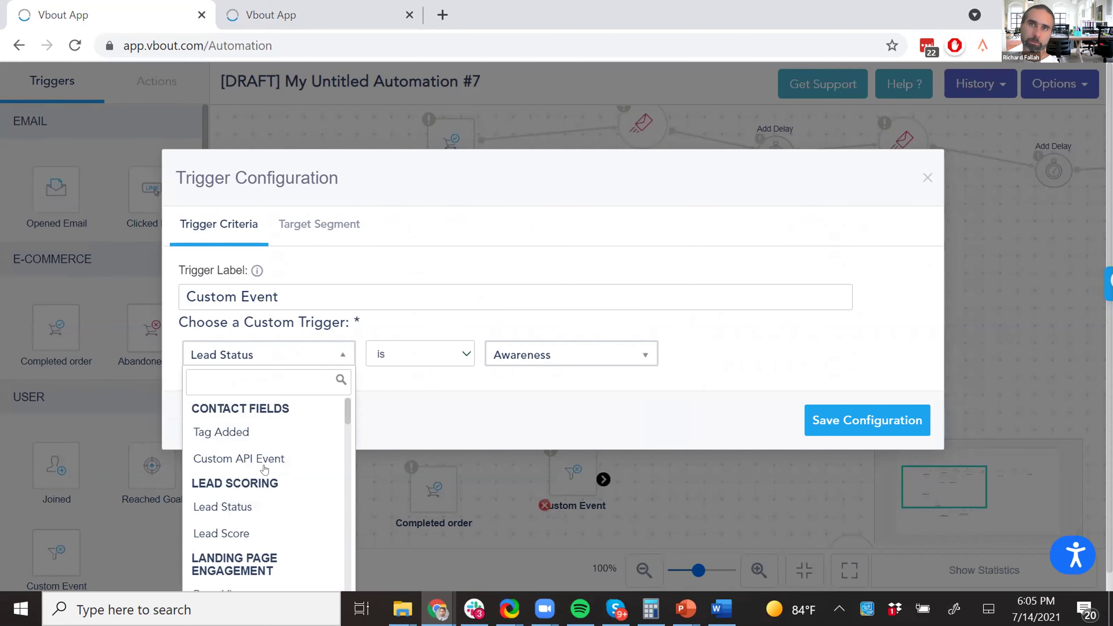
pyautogui.scroll(-3, 266, 462)
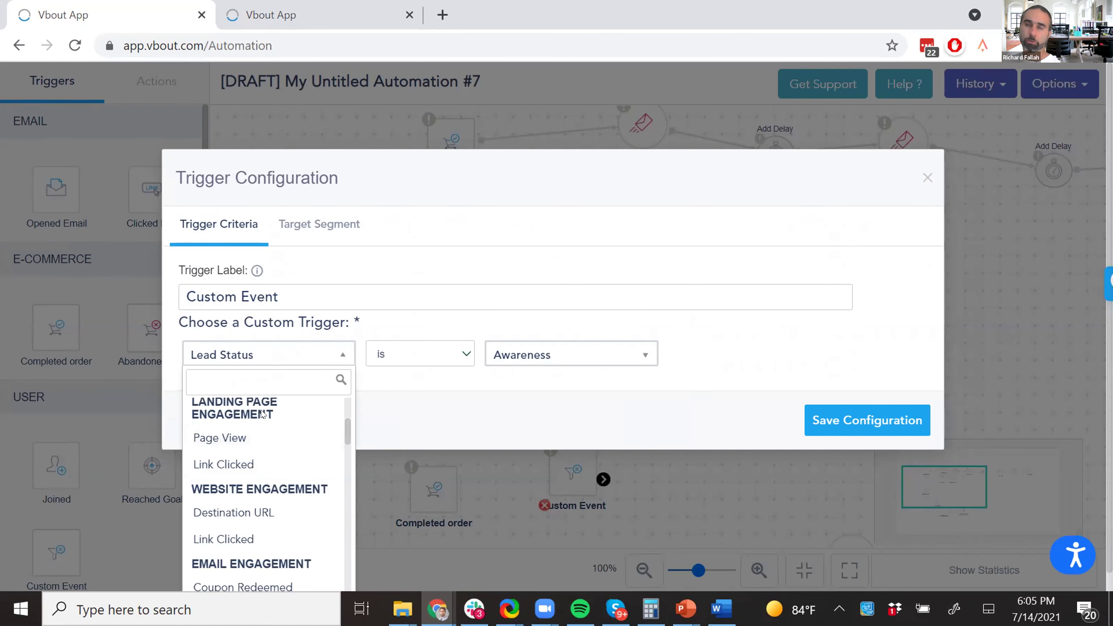
pyautogui.write('EXPIR')
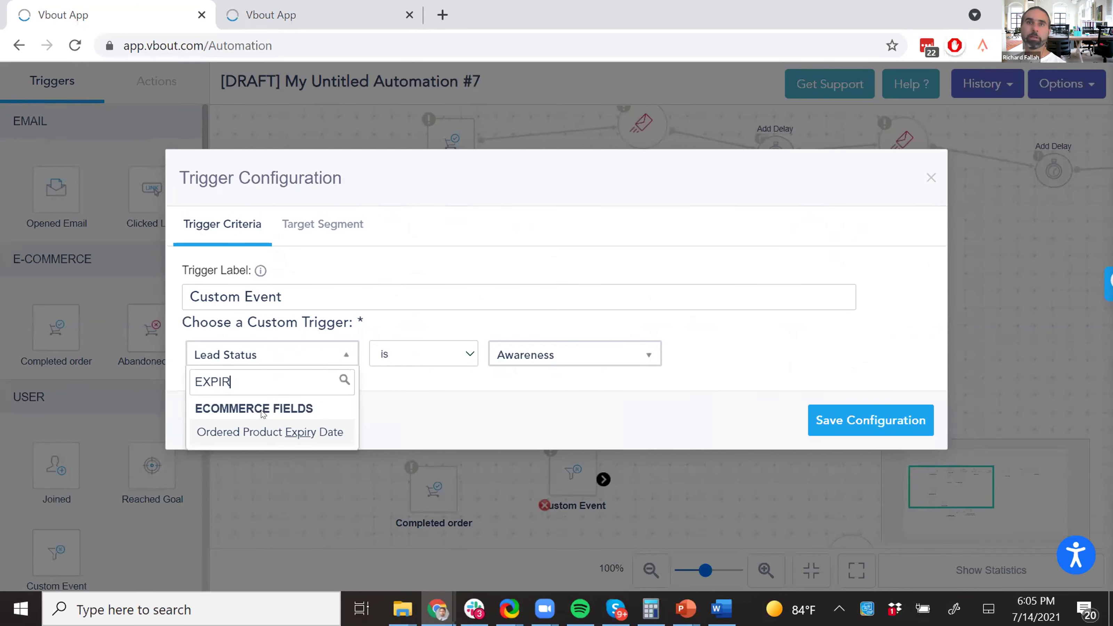
pyautogui.click(276, 432)
pyautogui.click(424, 354)
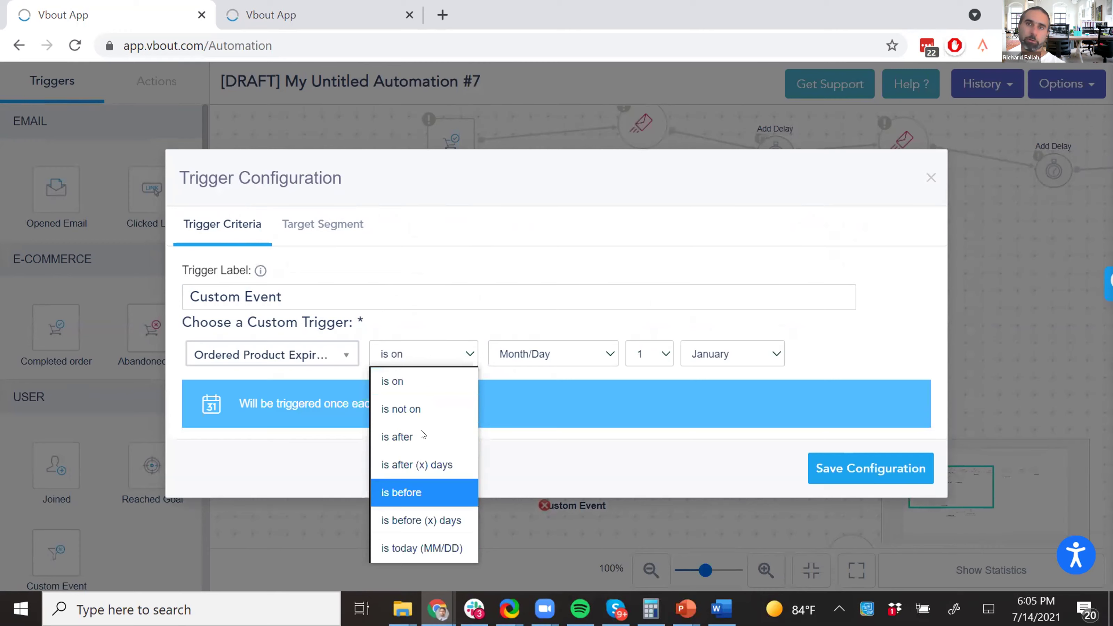
pyautogui.click(638, 298)
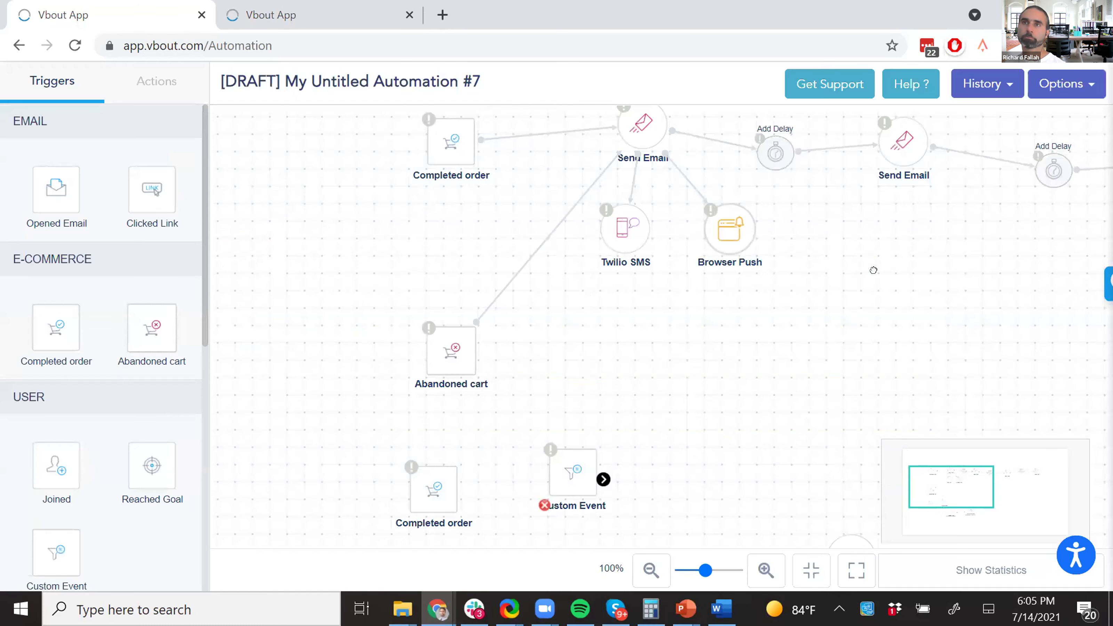
pyautogui.click(928, 176)
# Examine the complete automation layout at 60% zoom, marking out its triggers and actions with a selection area.
pyautogui.click(651, 570)
pyautogui.moveTo(405, 122); pyautogui.dragTo(819, 440)
pyautogui.moveTo(399, 122); pyautogui.dragTo(1029, 231)
pyautogui.click(882, 194)
pyautogui.scroll(3, 882, 194)
pyautogui.scroll(-5, 577, 330)
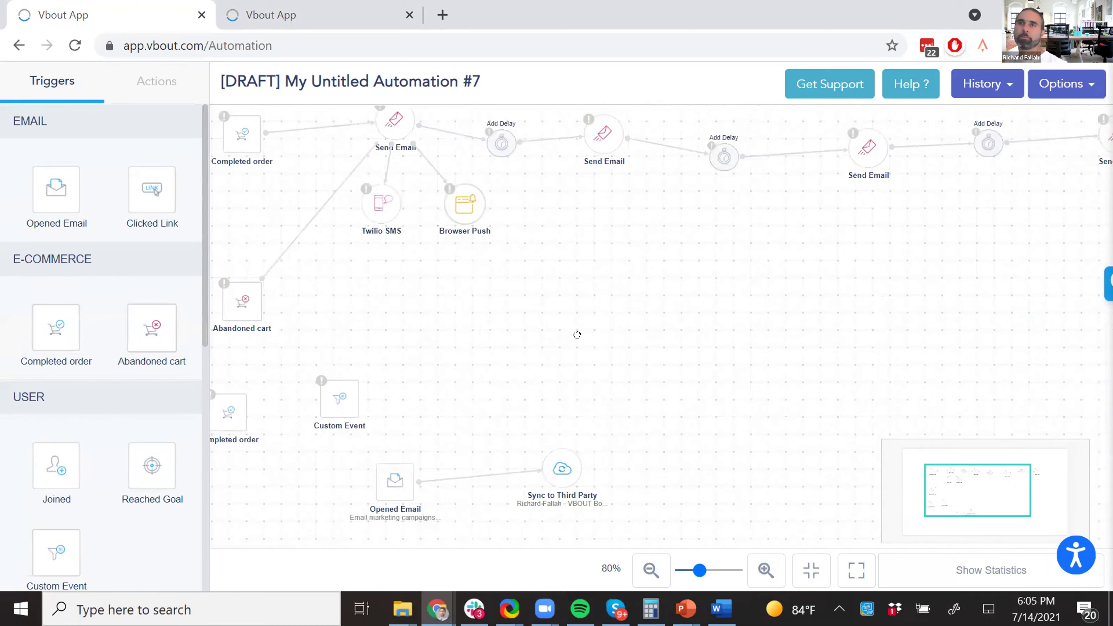
pyautogui.scroll(-2, 721, 455)
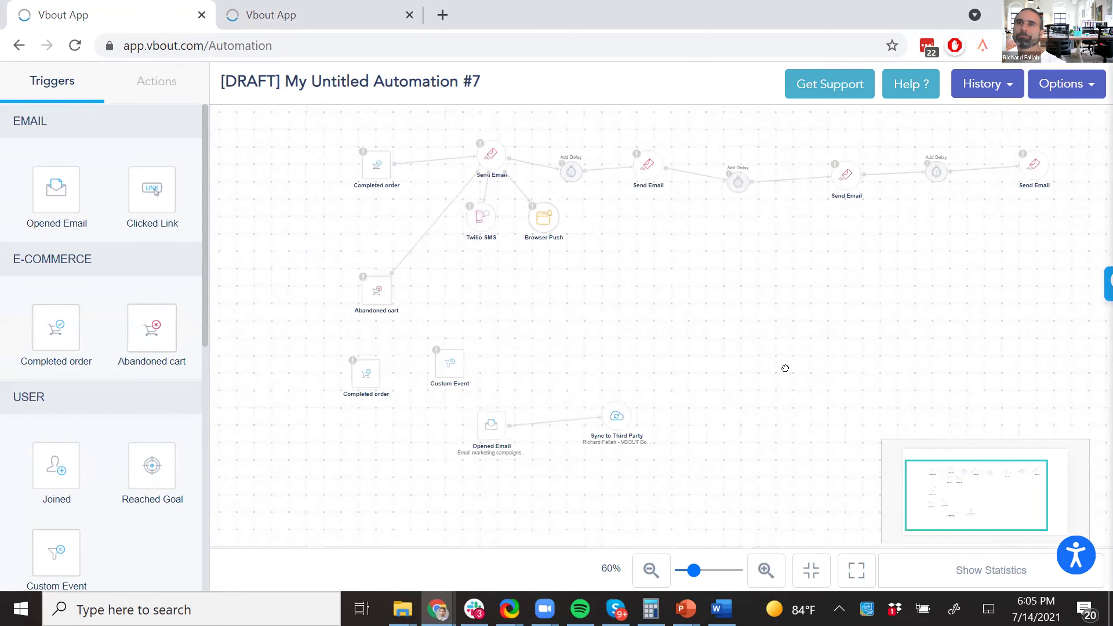
pyautogui.moveTo(305, 150); pyautogui.dragTo(955, 603)
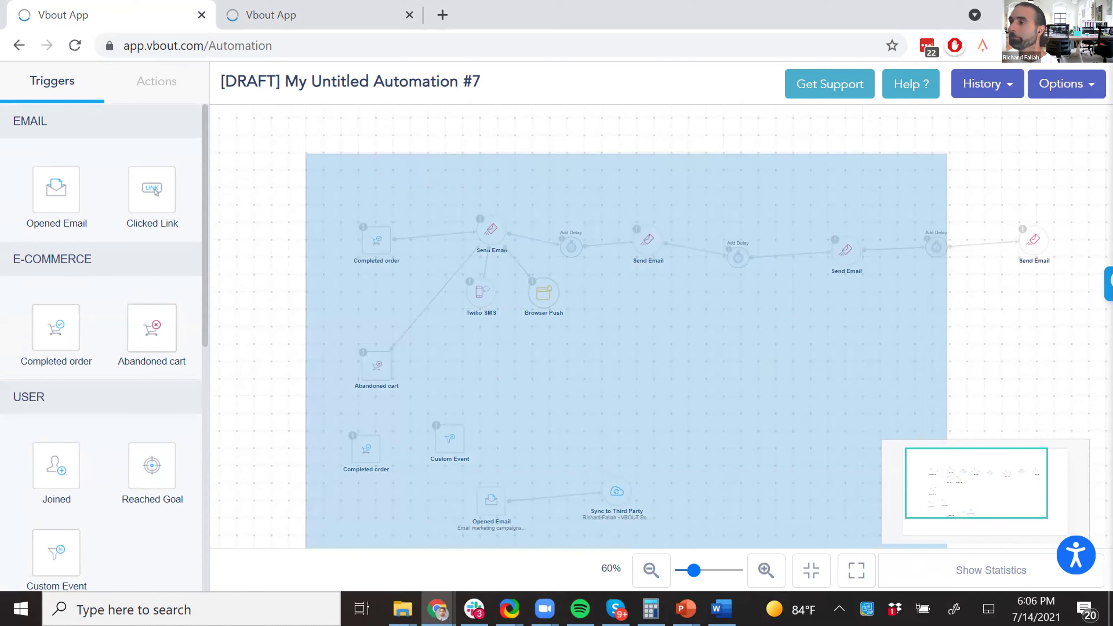
pyautogui.moveTo(947, 548); pyautogui.dragTo(1095, 449)
pyautogui.click(336, 197)
# In the automations list, view the target profiles for copying [DRAFT] My Untitled Automation #7 to another account, then cancel.
pyautogui.click(282, 17)
pyautogui.scroll(-2, 42, 304)
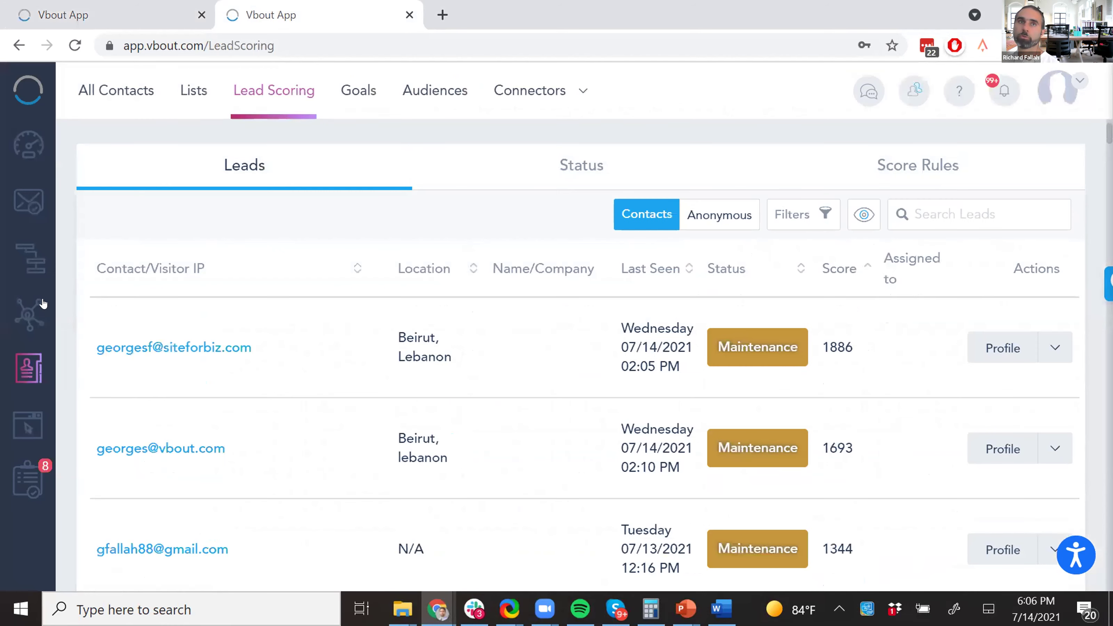
pyautogui.click(29, 259)
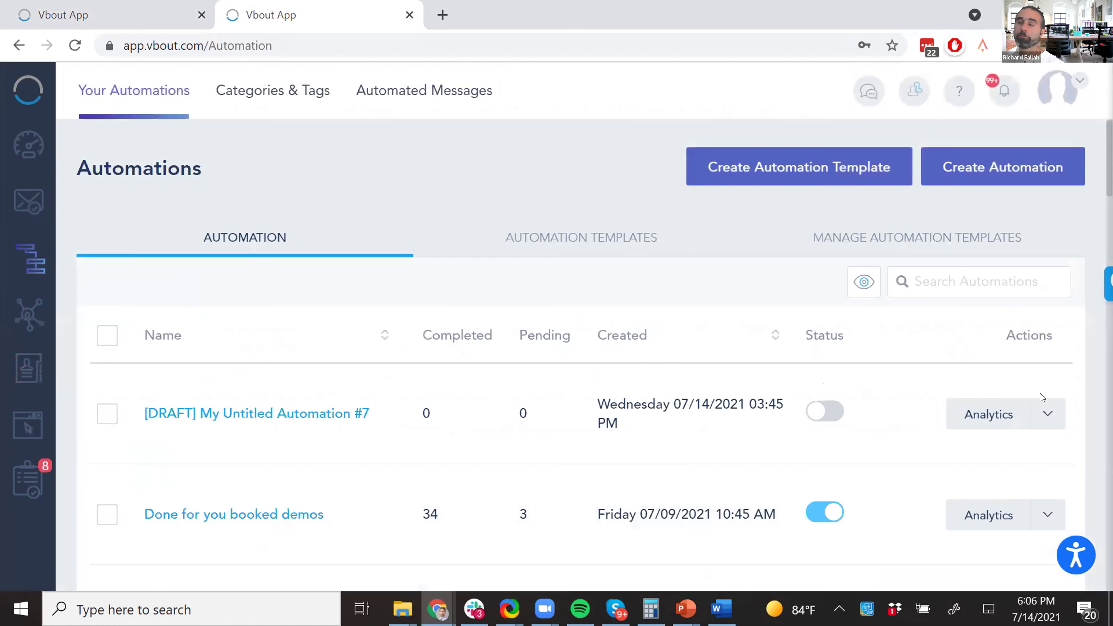
pyautogui.click(1042, 416)
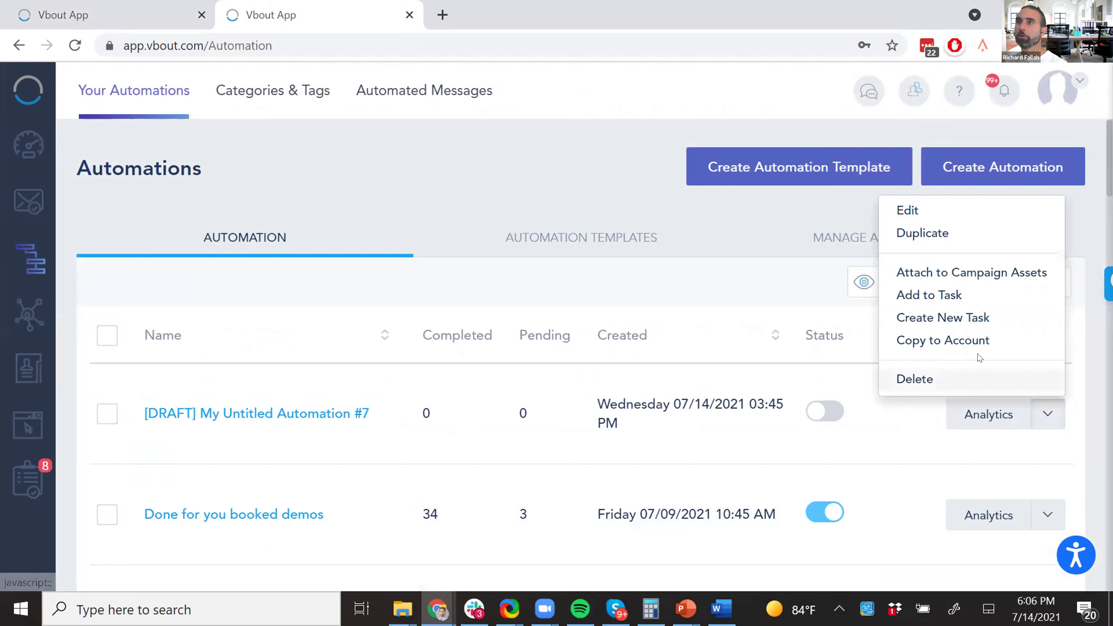
pyautogui.click(964, 341)
pyautogui.click(561, 187)
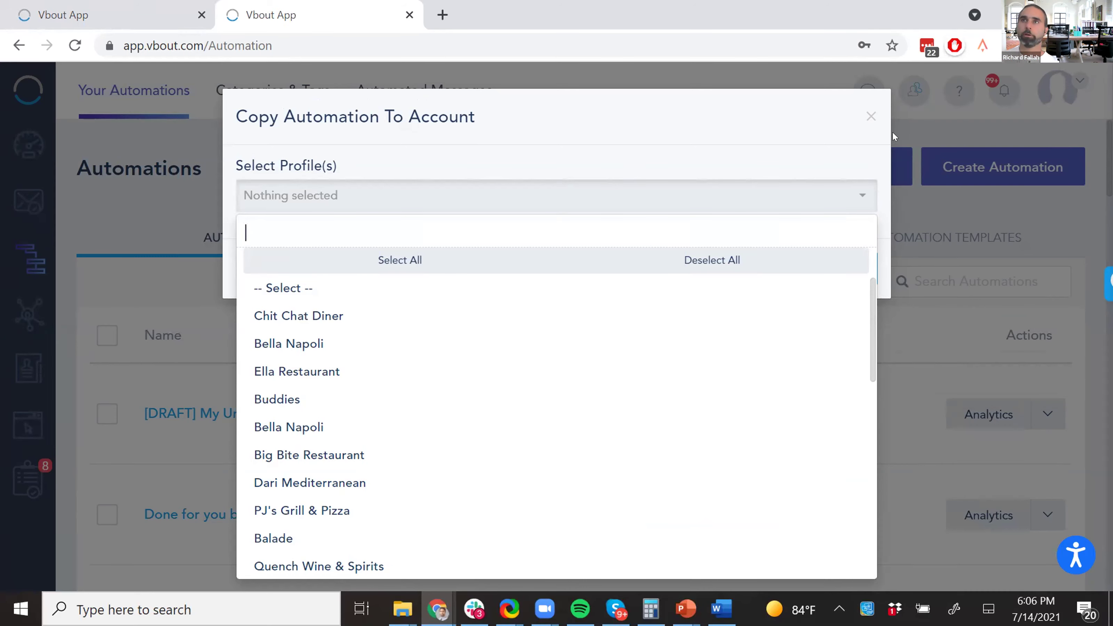
pyautogui.press('Escape')
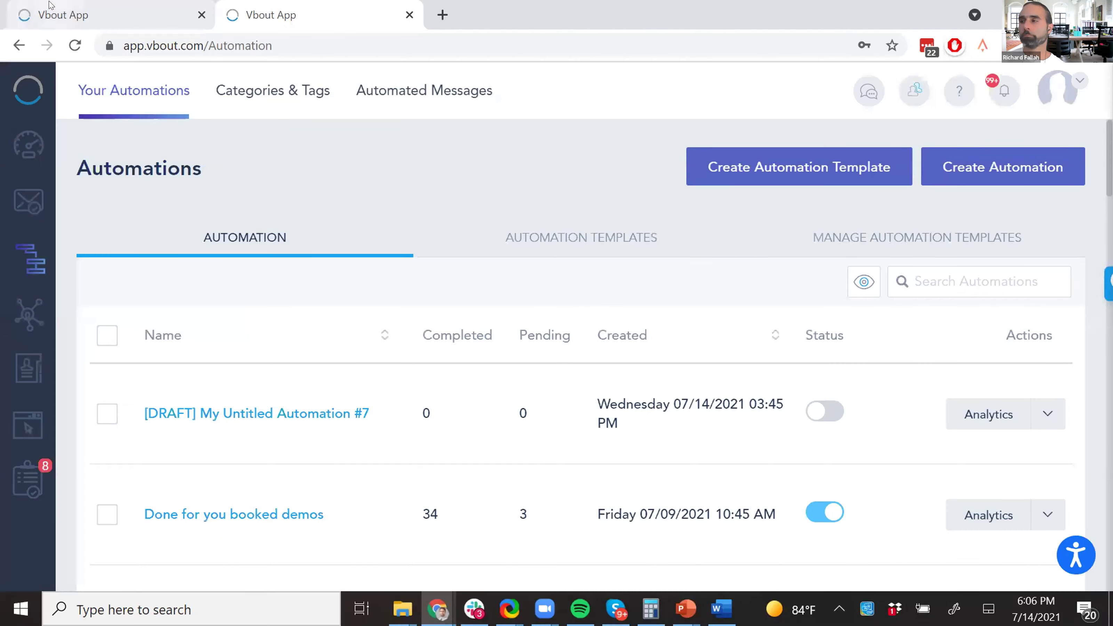
# Switch to the JULY MEETUP - Final2 presentation in PowerPoint and view the 3. CLOSE slide.
pyautogui.click(49, 4)
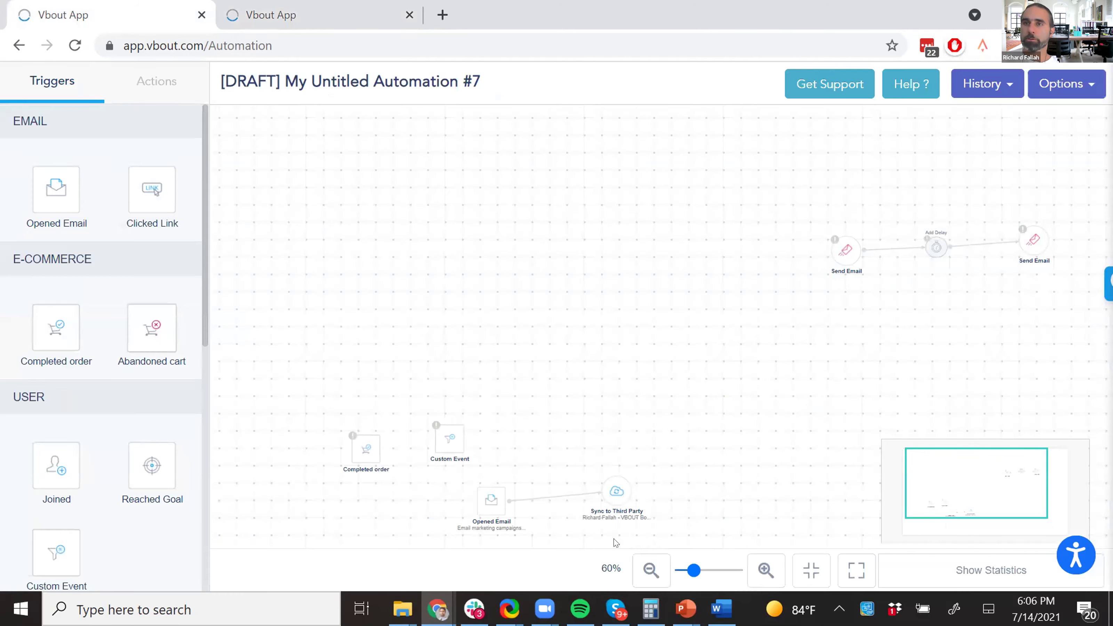
pyautogui.press('super+Down')
pyautogui.moveTo(685, 608)
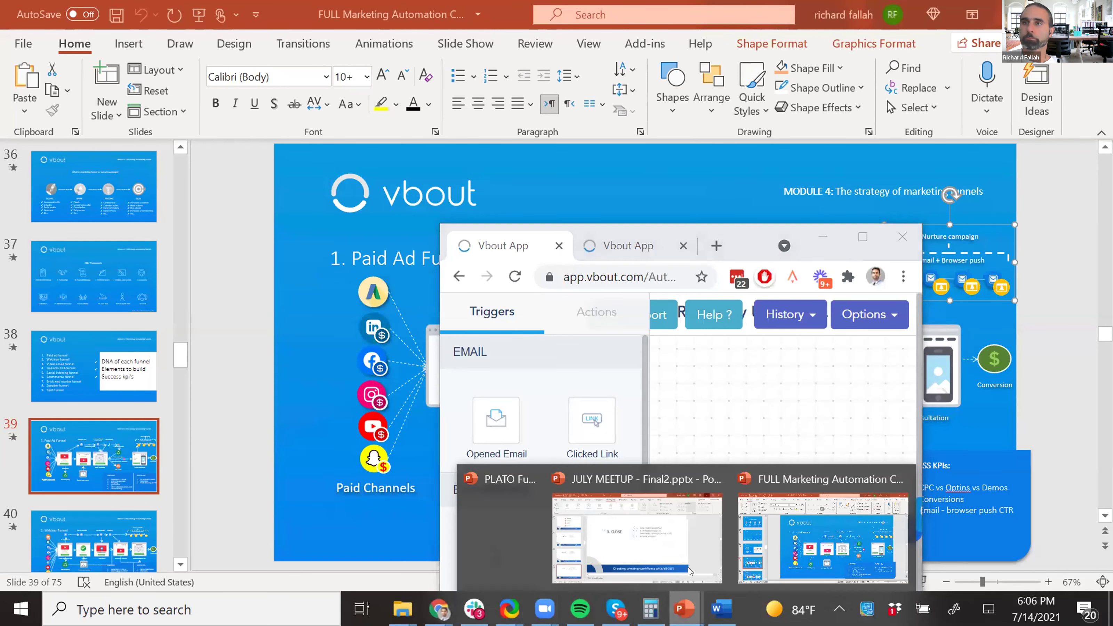
pyautogui.click(683, 526)
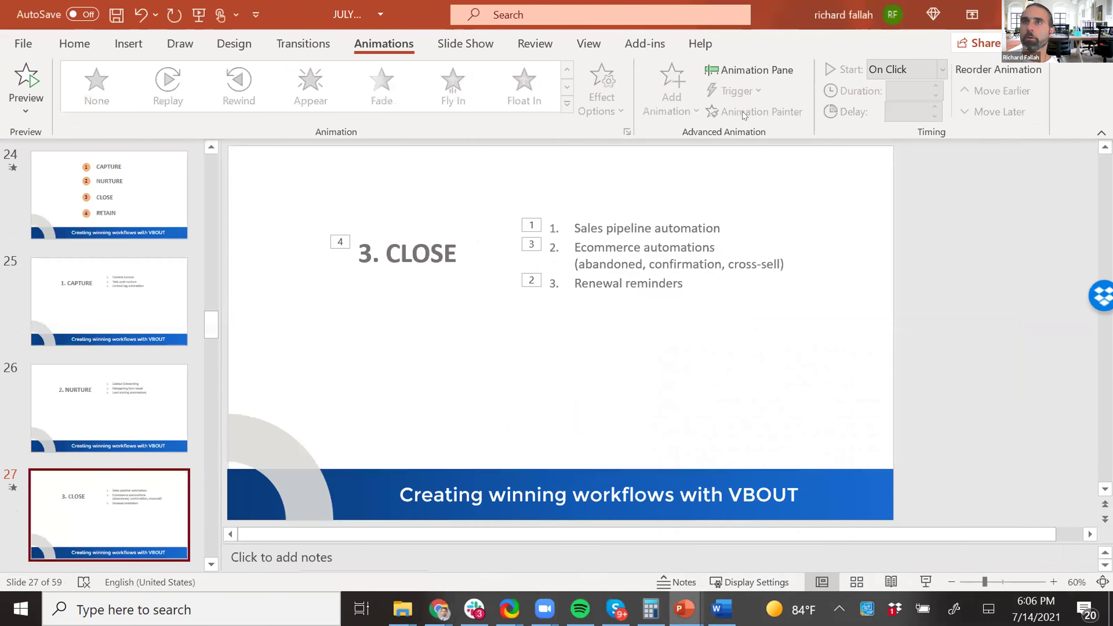
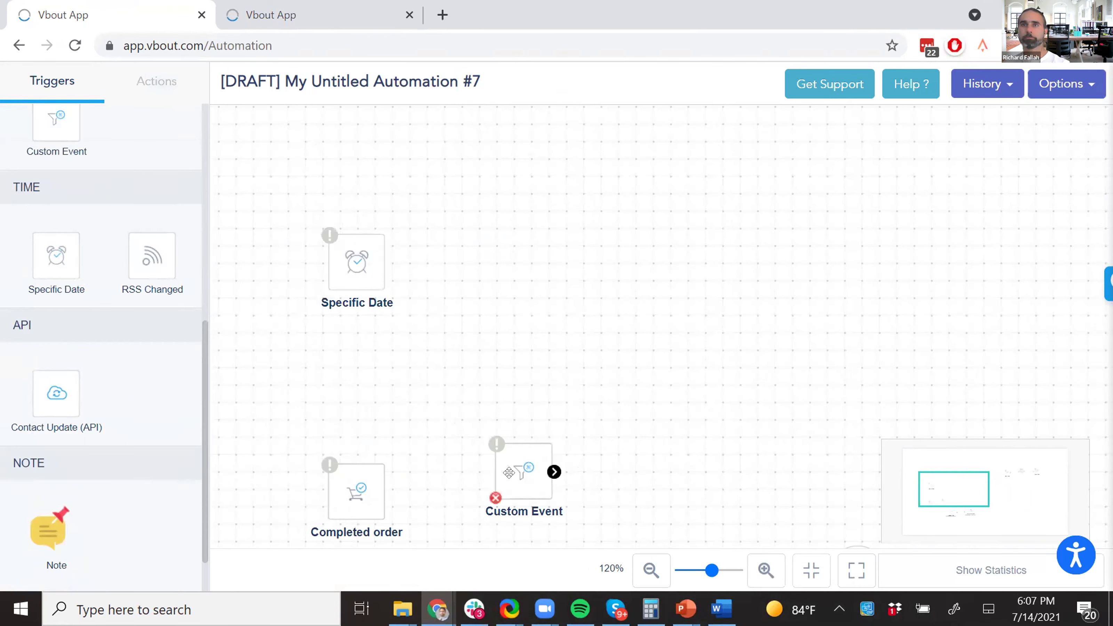
# Delete the Custom Event and Completed order triggers below the Specific Date trigger in the automation.
pyautogui.click(495, 498)
pyautogui.click(331, 500)
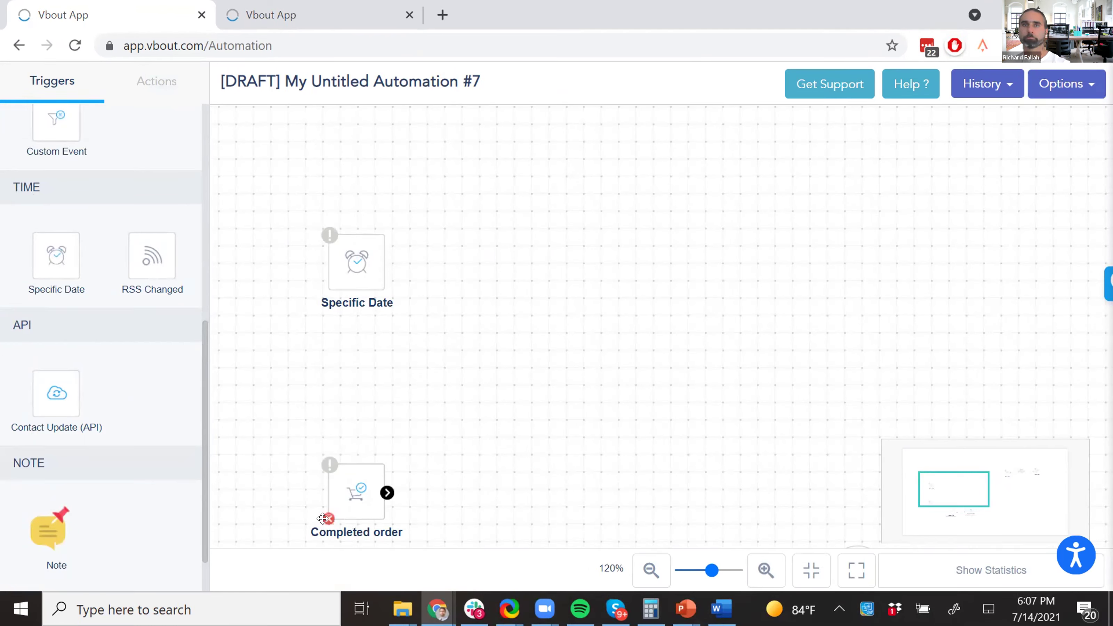
pyautogui.click(324, 519)
# Configure the Specific Date trigger as recurrent every day, launching on 07/14/2021 and targeting the Active Clients list.
pyautogui.click(358, 266)
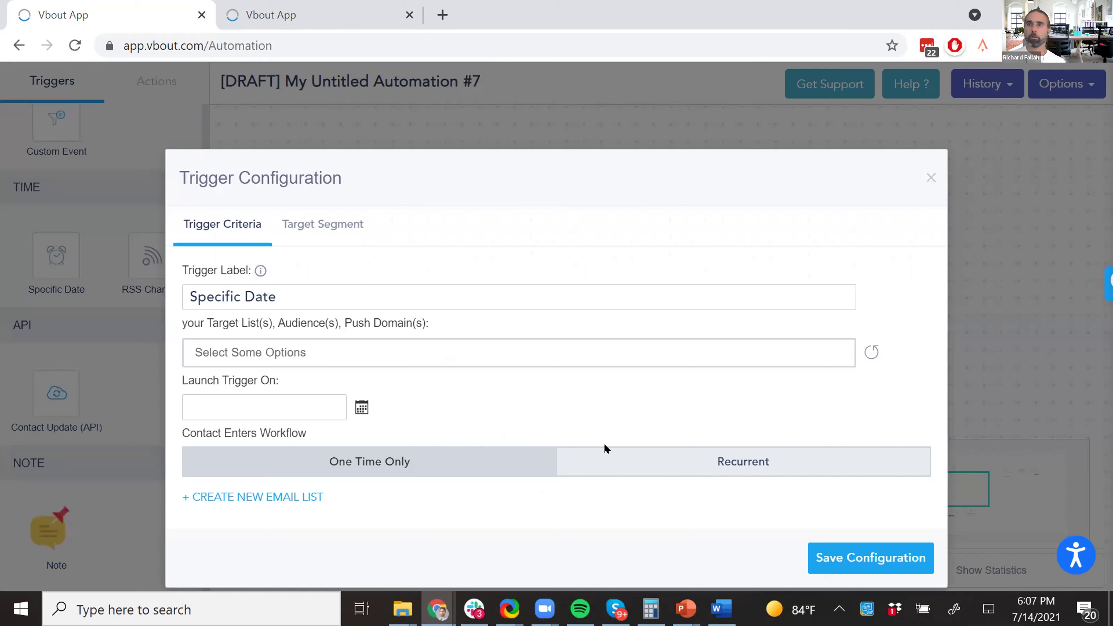
pyautogui.click(674, 456)
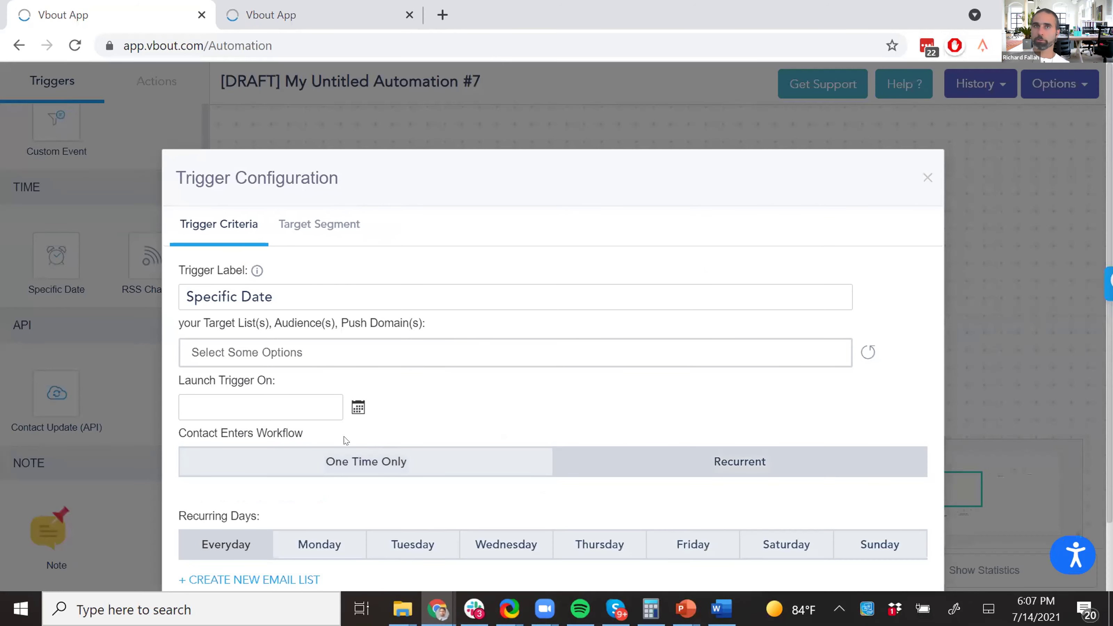
pyautogui.click(276, 400)
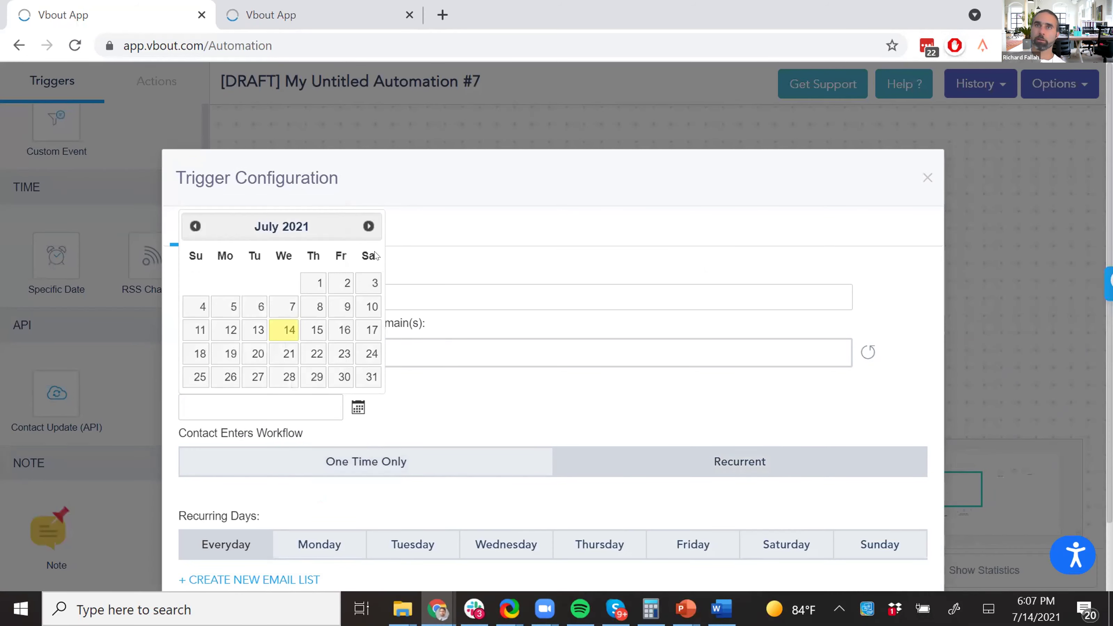
pyautogui.click(284, 331)
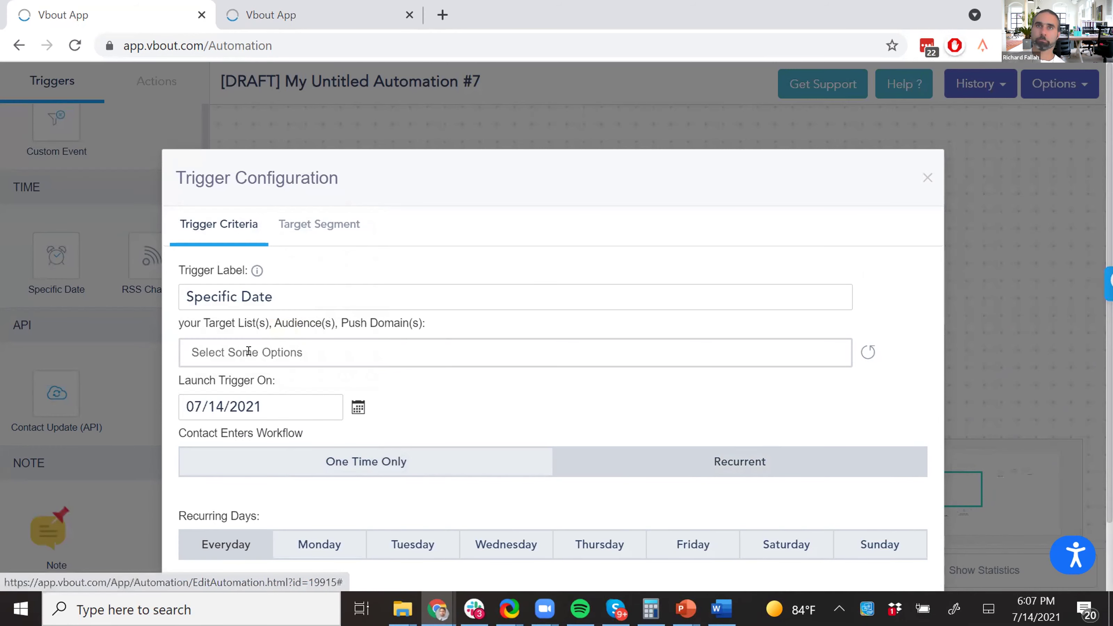
pyautogui.click(248, 352)
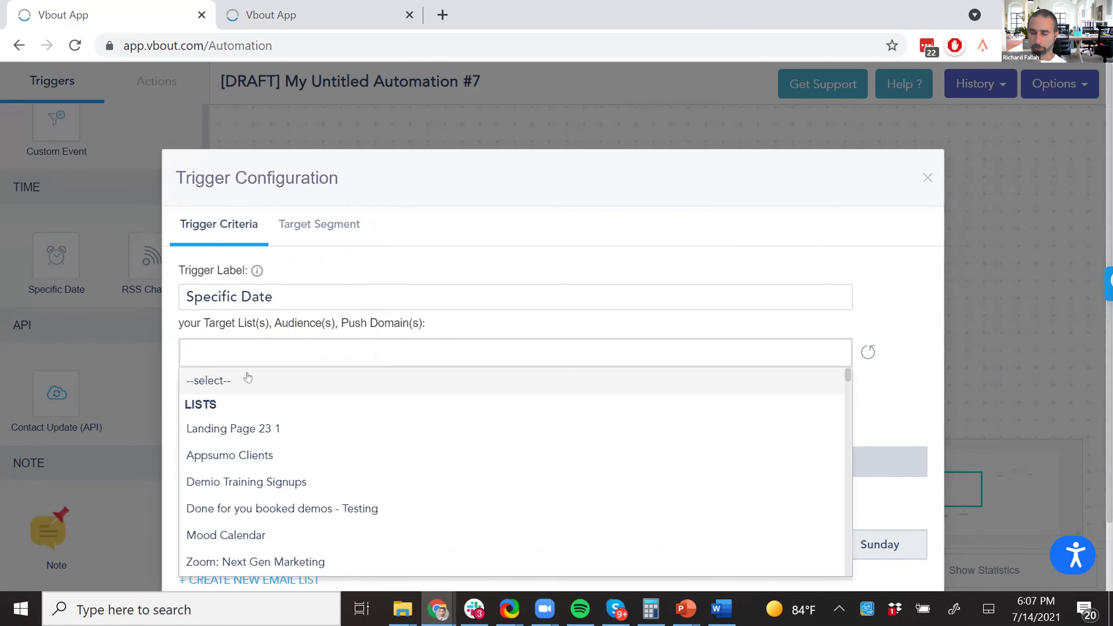
pyautogui.write('CLIENT')
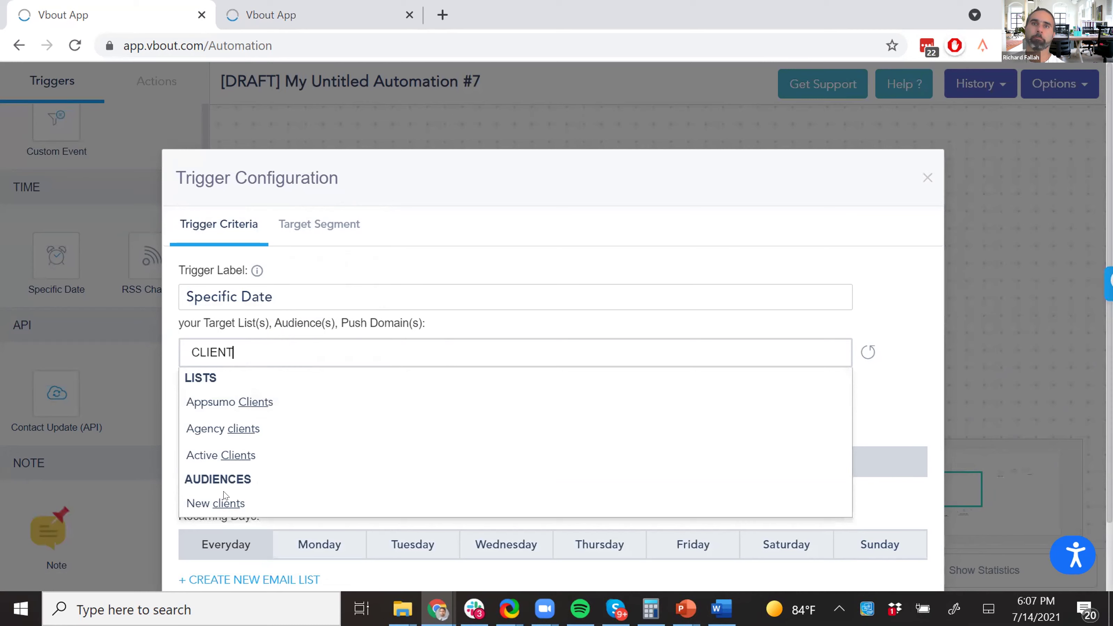
pyautogui.click(221, 454)
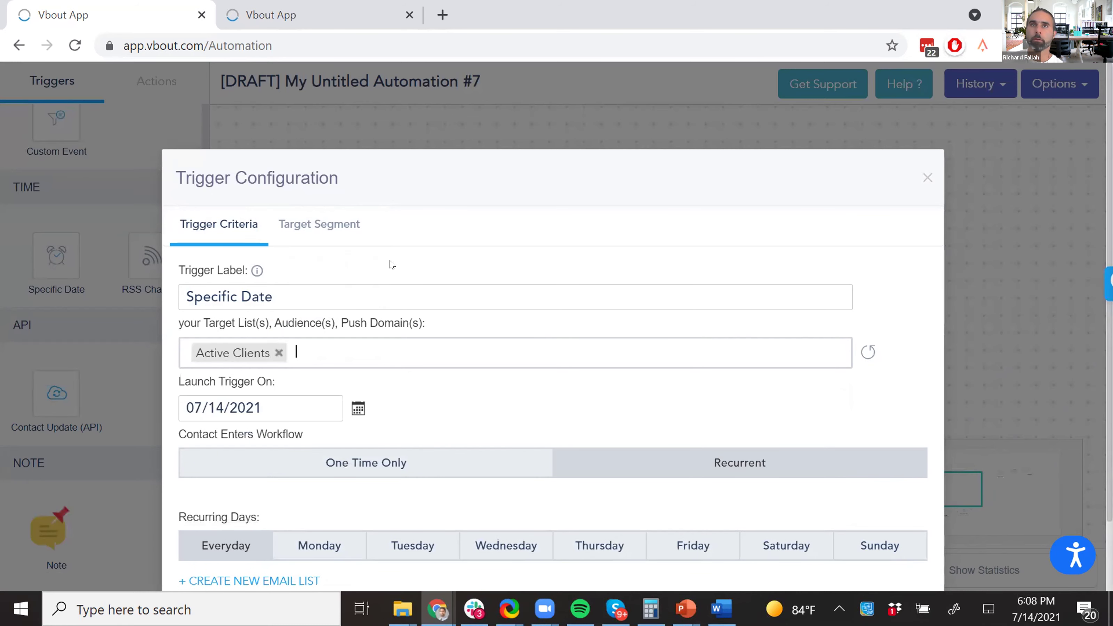
# Add the target segment rule Date of birth is after exact 30 days from Date of birth, and save the trigger configuration.
pyautogui.click(312, 224)
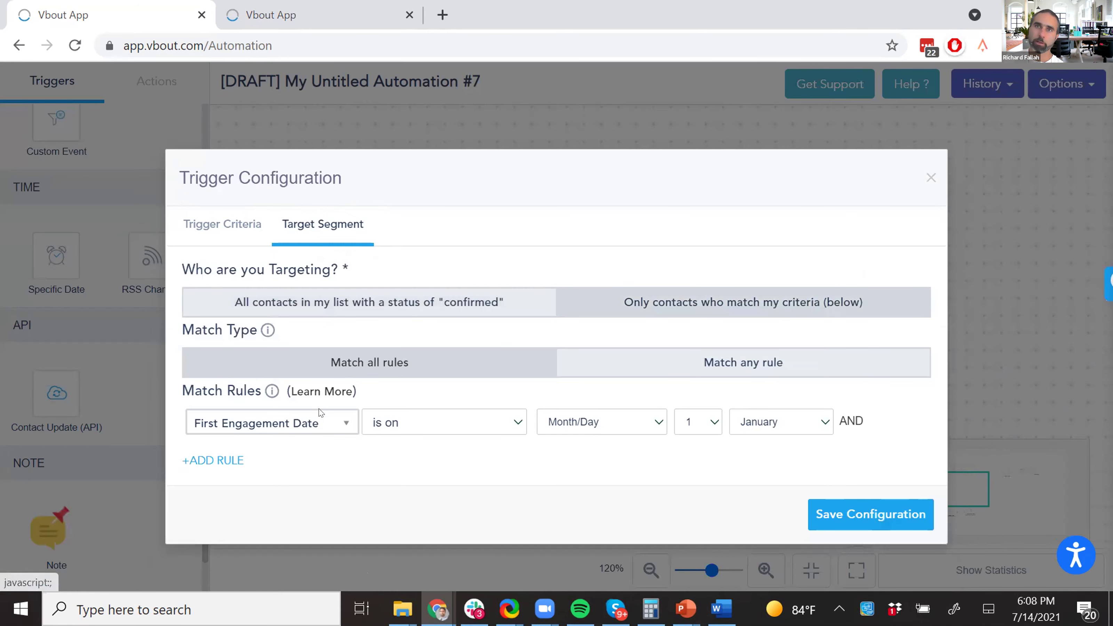
pyautogui.click(319, 421)
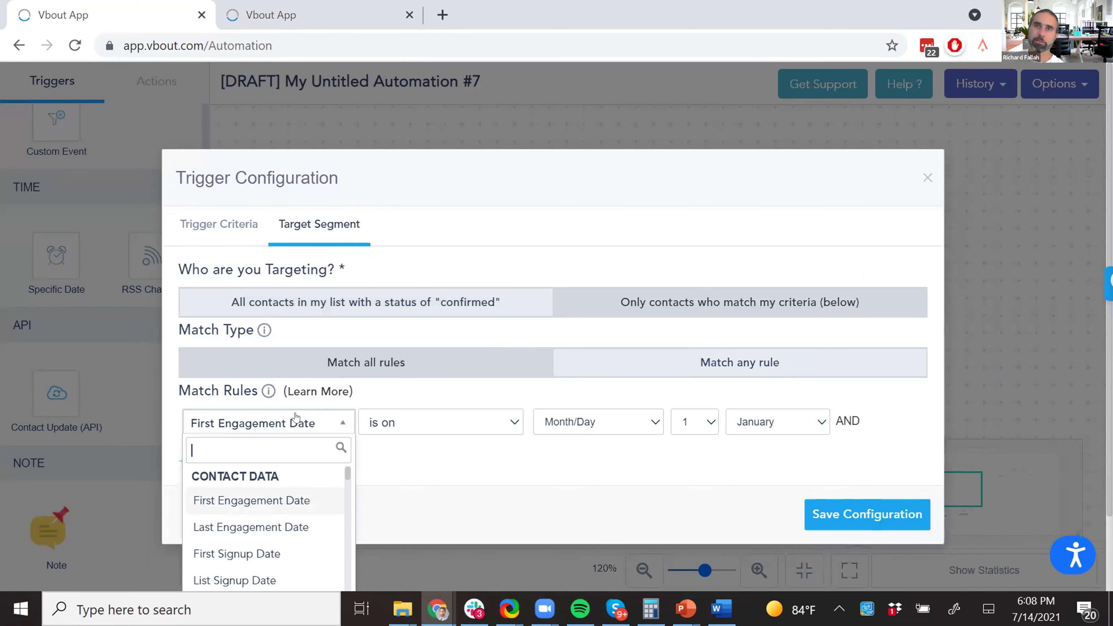
pyautogui.write('BIRTH')
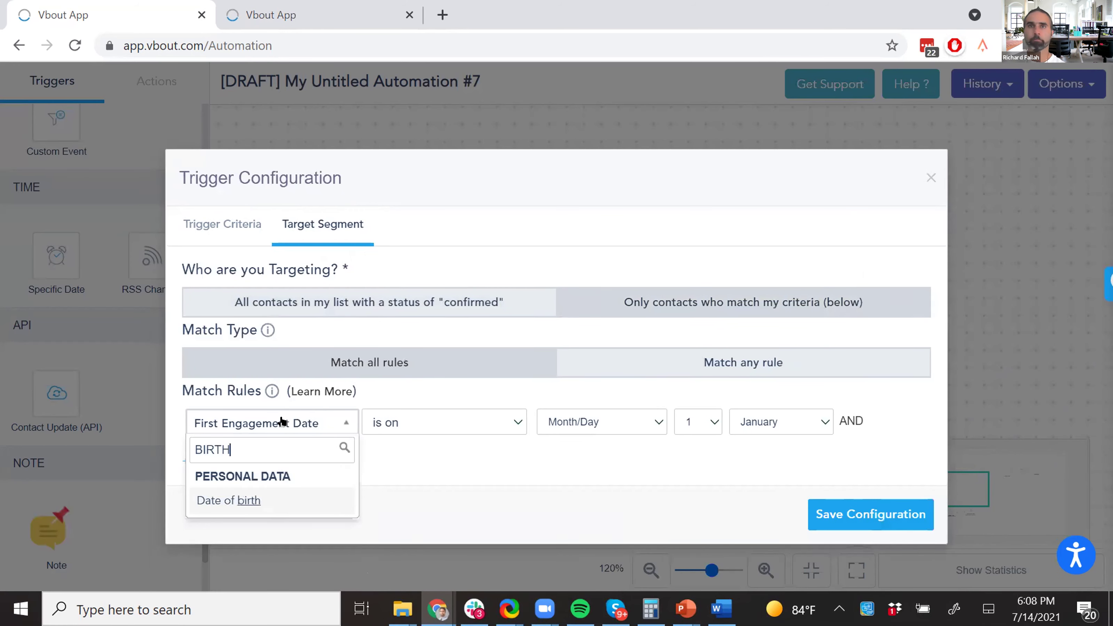
pyautogui.click(261, 502)
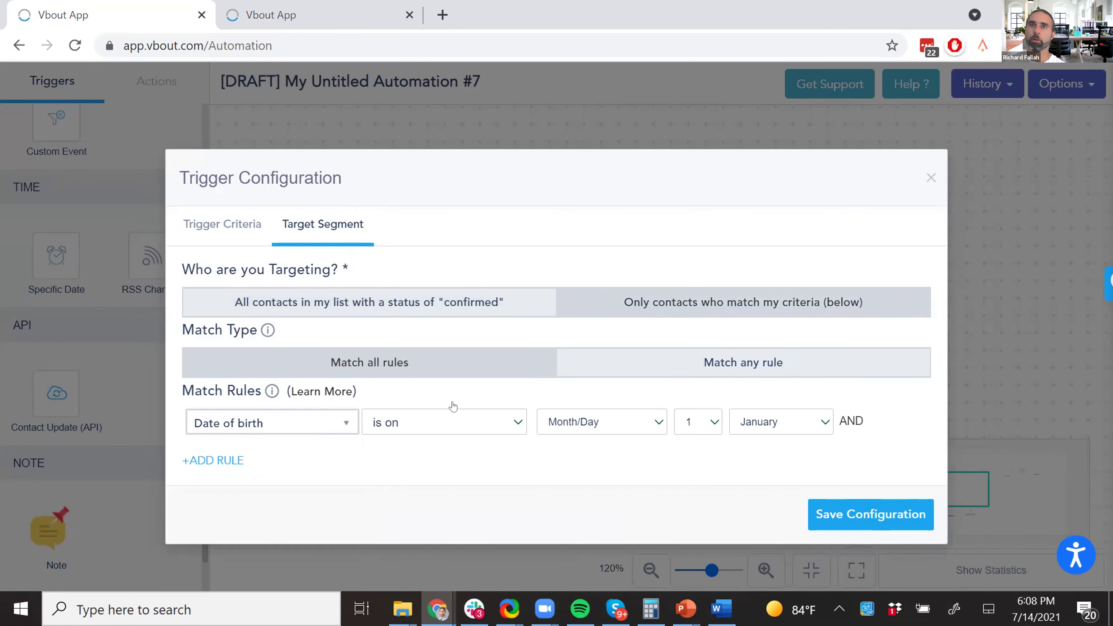
pyautogui.click(467, 419)
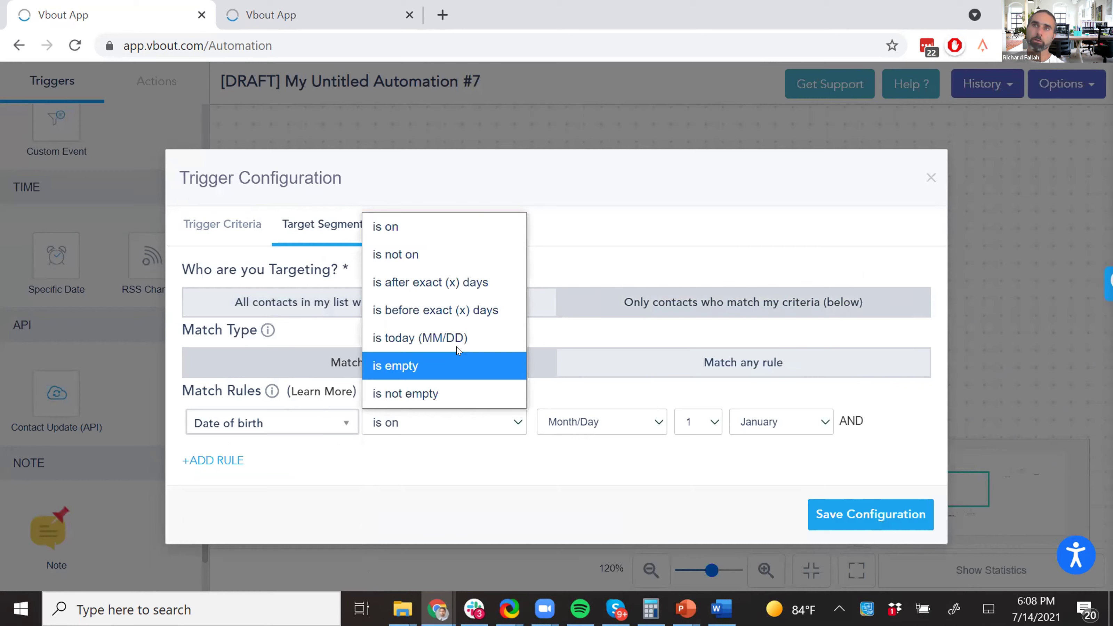
pyautogui.click(476, 283)
pyautogui.moveTo(552, 417); pyautogui.dragTo(564, 416)
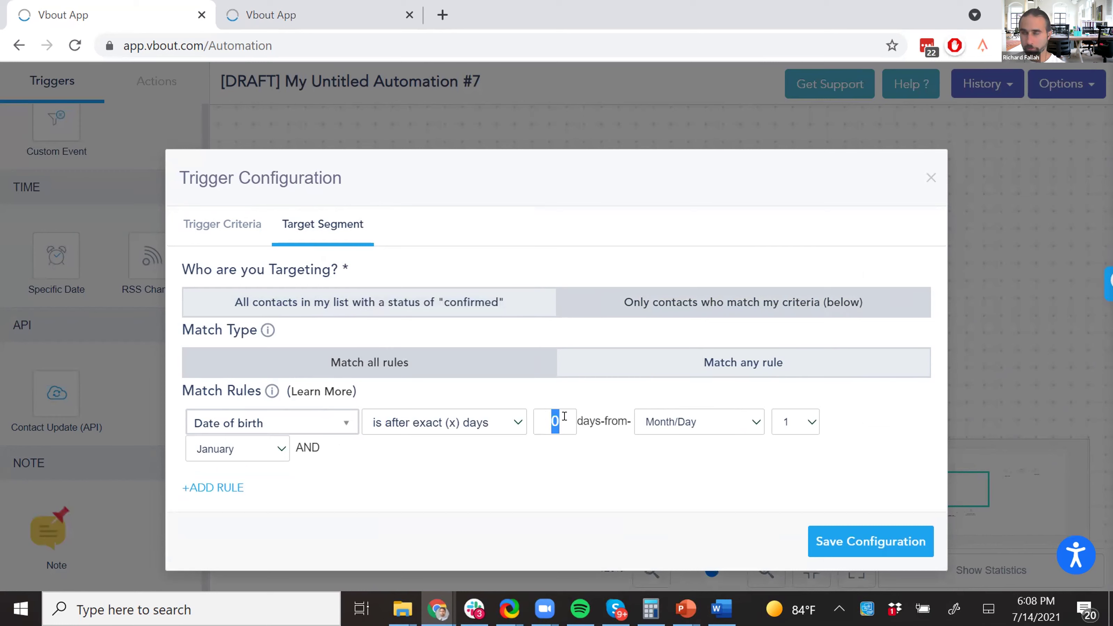
pyautogui.write('30')
pyautogui.click(719, 422)
pyautogui.click(707, 475)
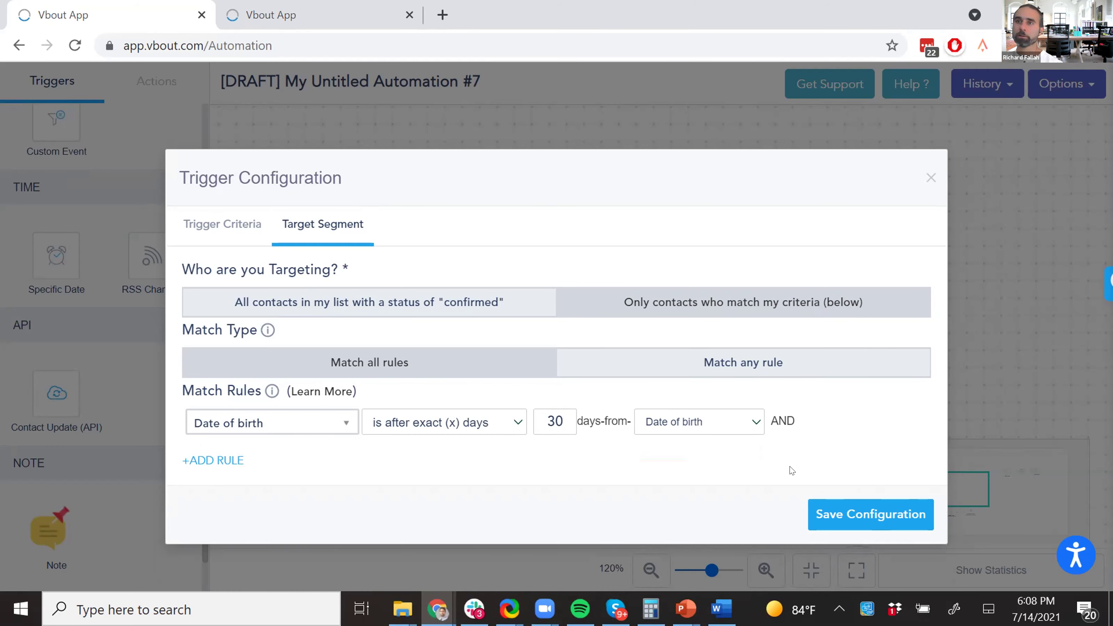
pyautogui.click(828, 515)
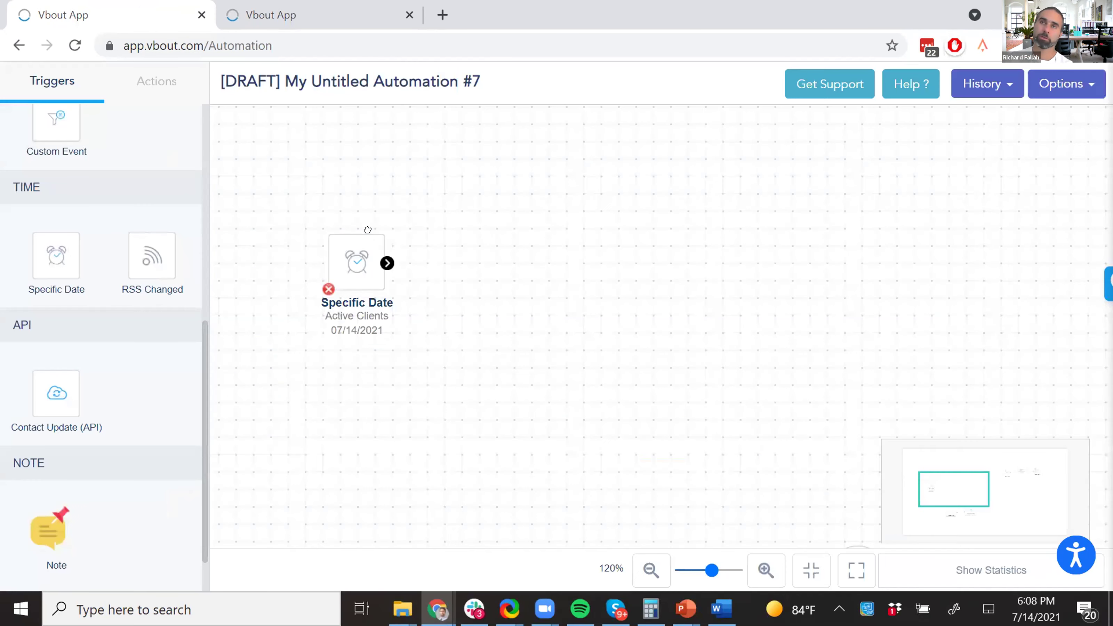
# Add a Send Email action after the Specific Date trigger and connect it to a new Twilio SMS action.
pyautogui.scroll(5, 153, 75)
pyautogui.click(136, 81)
pyautogui.scroll(3, 101, 176)
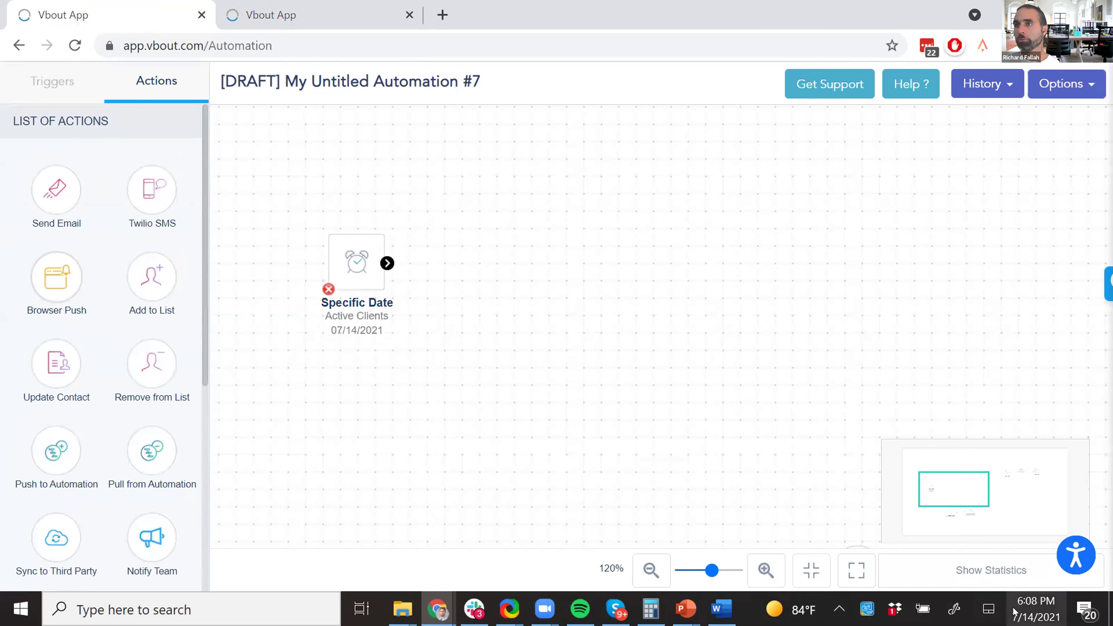
pyautogui.moveTo(56, 188); pyautogui.dragTo(664, 263)
pyautogui.moveTo(147, 175); pyautogui.dragTo(793, 285)
pyautogui.moveTo(728, 269); pyautogui.dragTo(777, 278)
# Move the Twilio SMS action farther from the Send Email action and level with it.
pyautogui.scroll(-5, 70, 316)
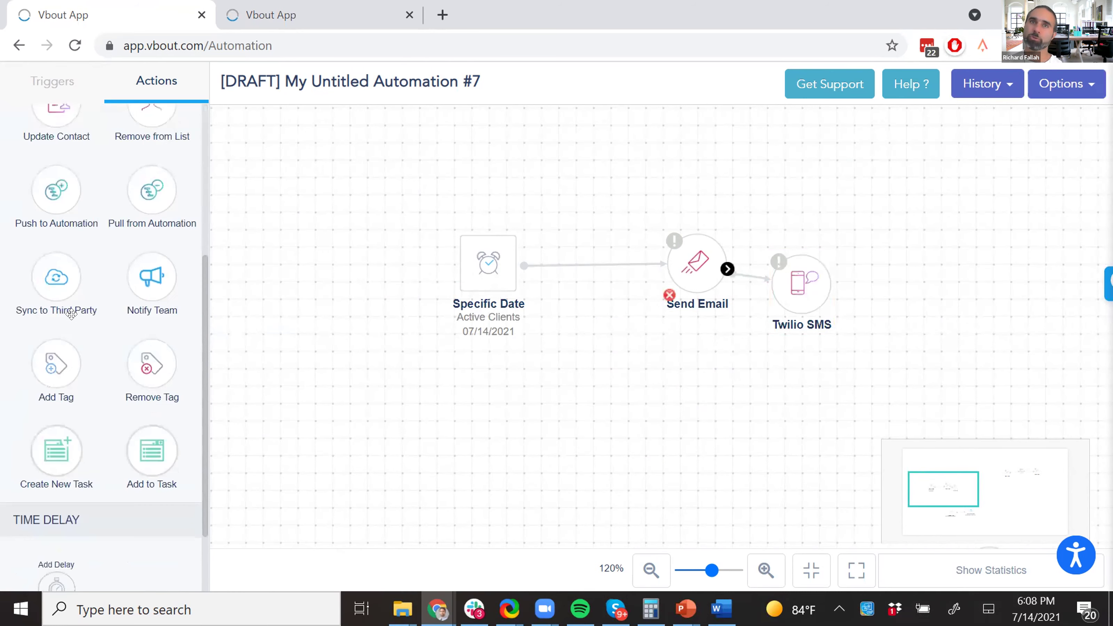
pyautogui.moveTo(209, 275); pyautogui.dragTo(211, 138)
pyautogui.moveTo(765, 434); pyautogui.dragTo(592, 407)
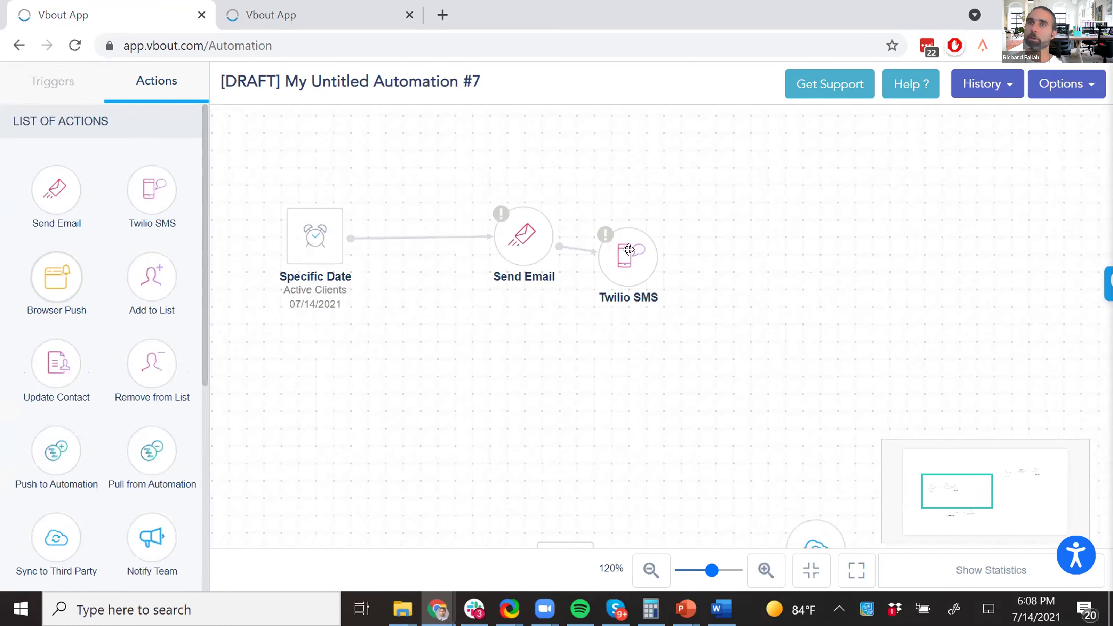
pyautogui.moveTo(626, 227); pyautogui.dragTo(729, 224)
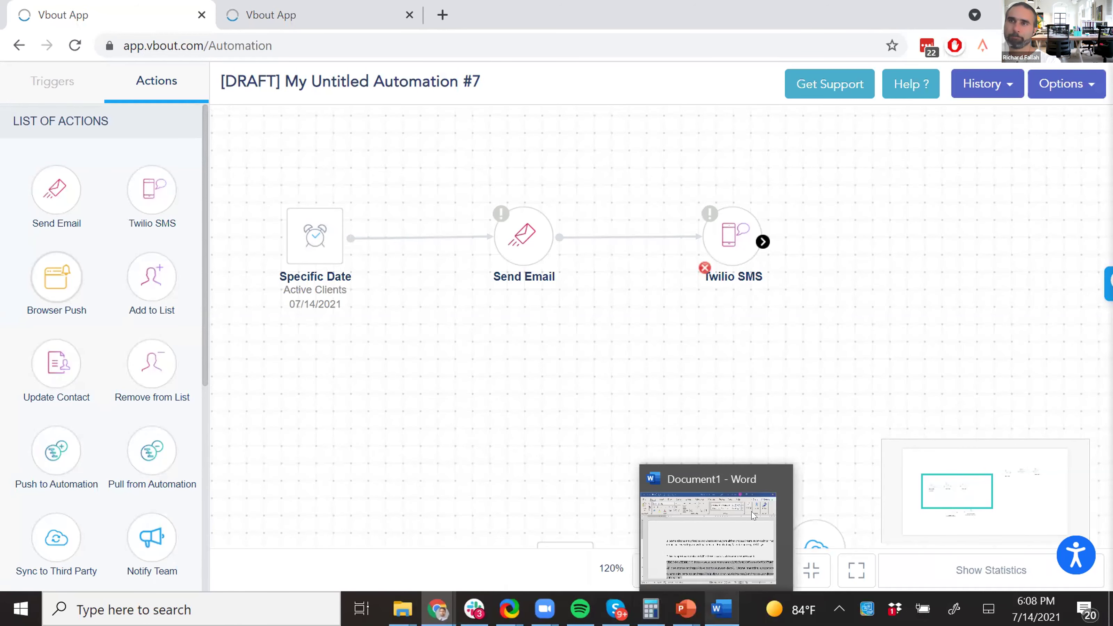
# Switch to the JULY MEETUP - Final2 presentation in PowerPoint and view the 4. RETAIN slide.
pyautogui.click(754, 517)
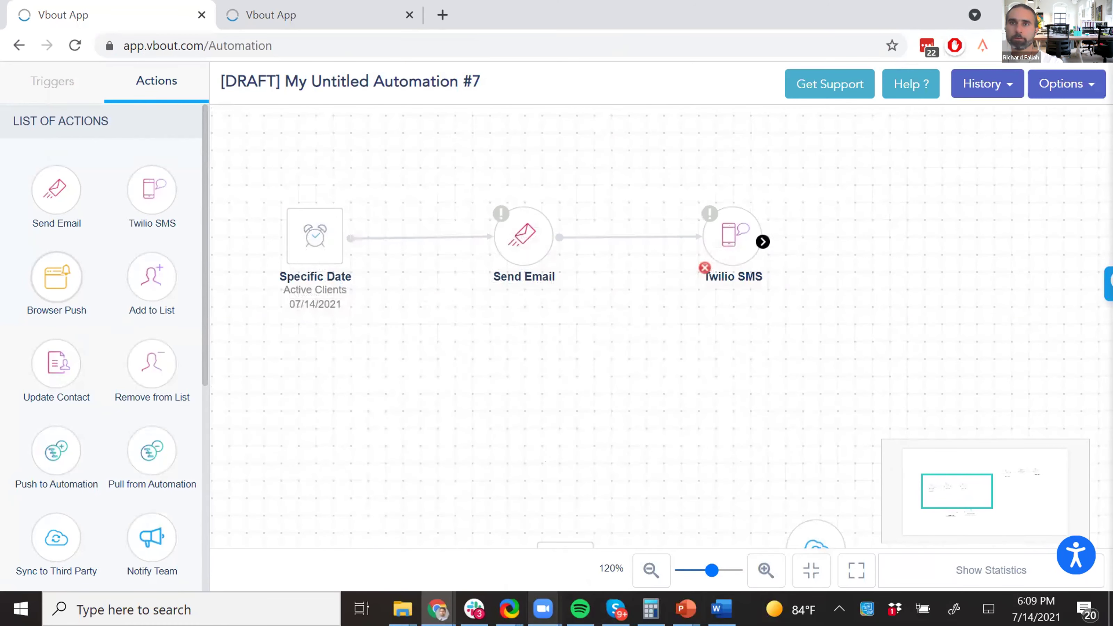
pyautogui.moveTo(543, 609)
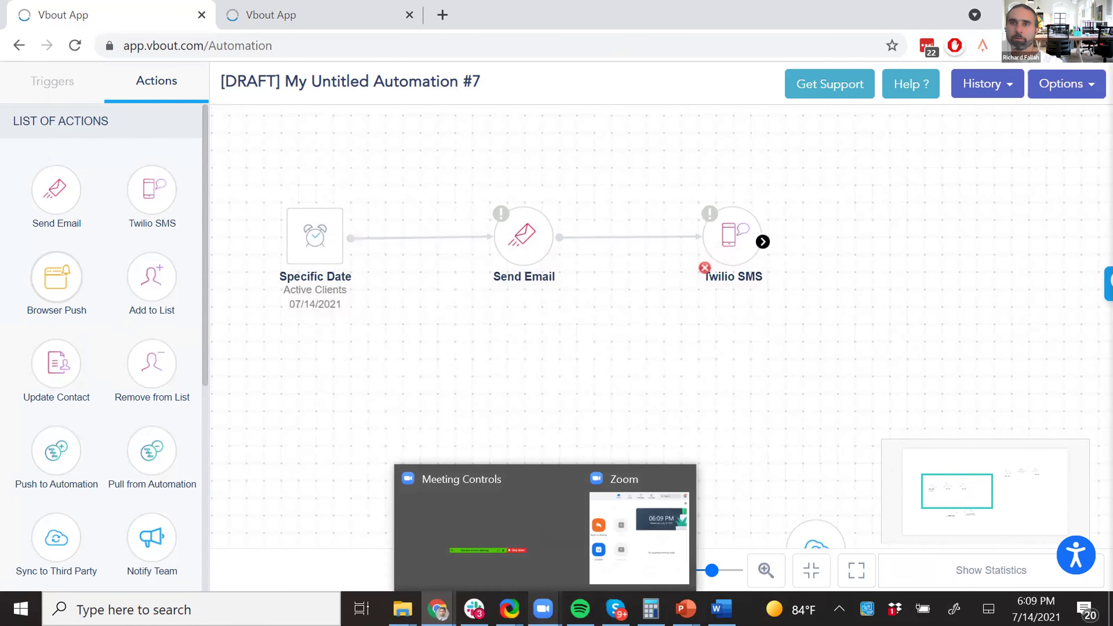
pyautogui.moveTo(508, 609)
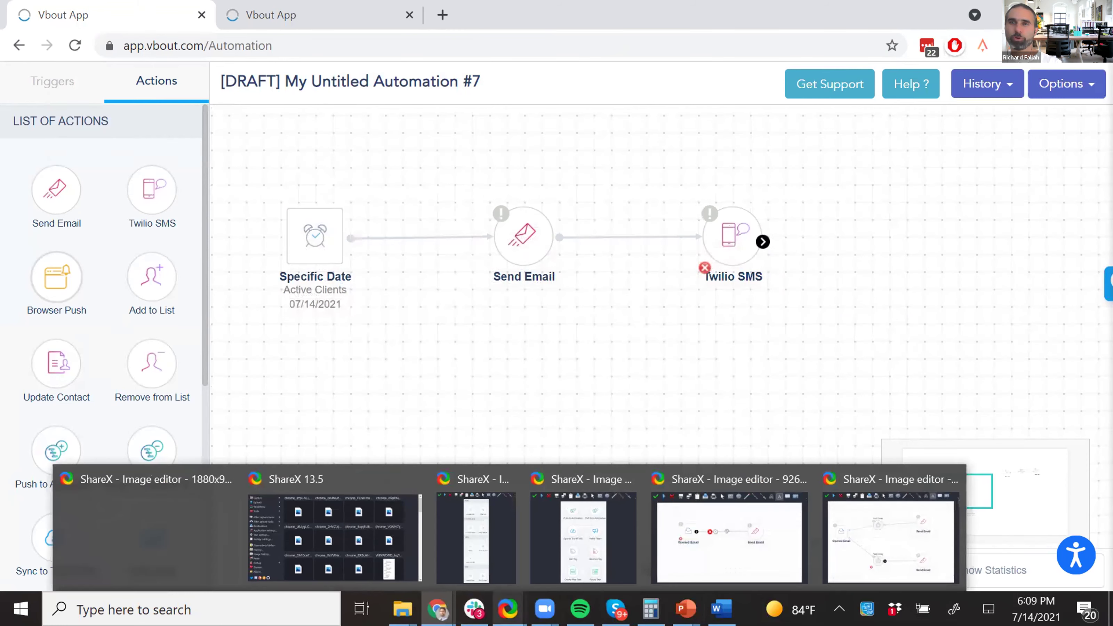
pyautogui.click(719, 610)
pyautogui.click(719, 609)
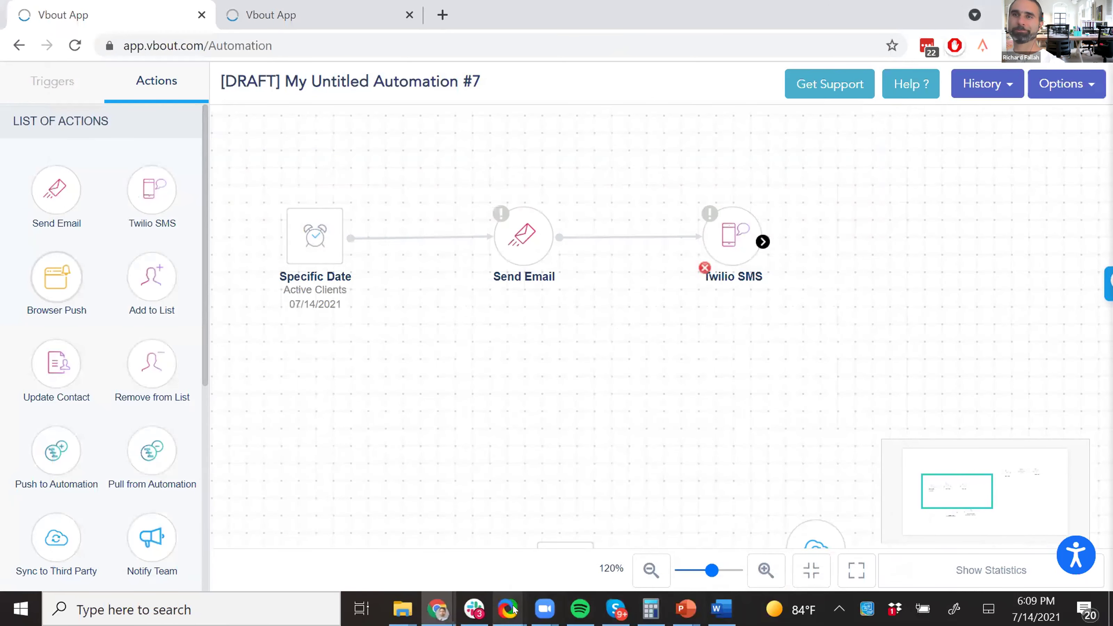
pyautogui.moveTo(685, 610)
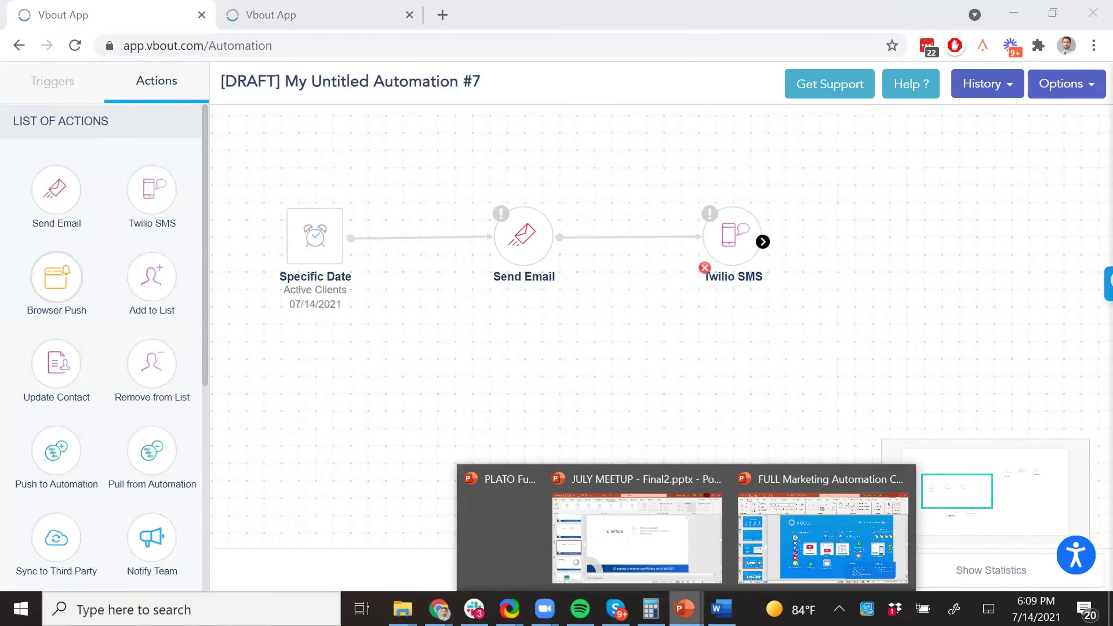
pyautogui.click(678, 580)
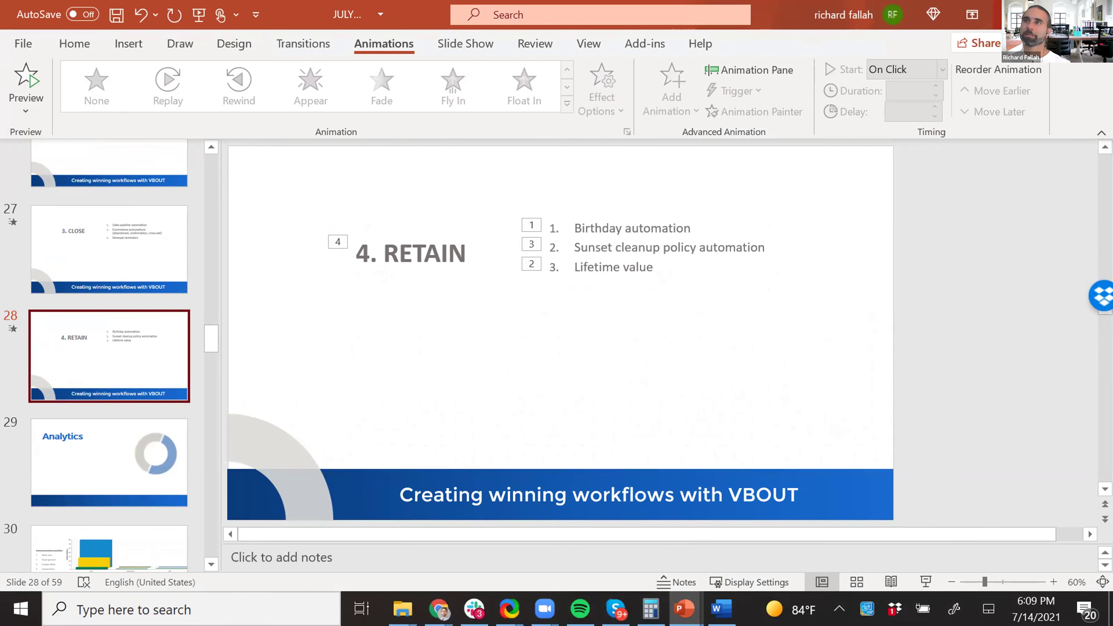
# Switch to Vbout in Chrome and open the Audiences page under Contacts.
pyautogui.hotkey('alt', 'Tab')
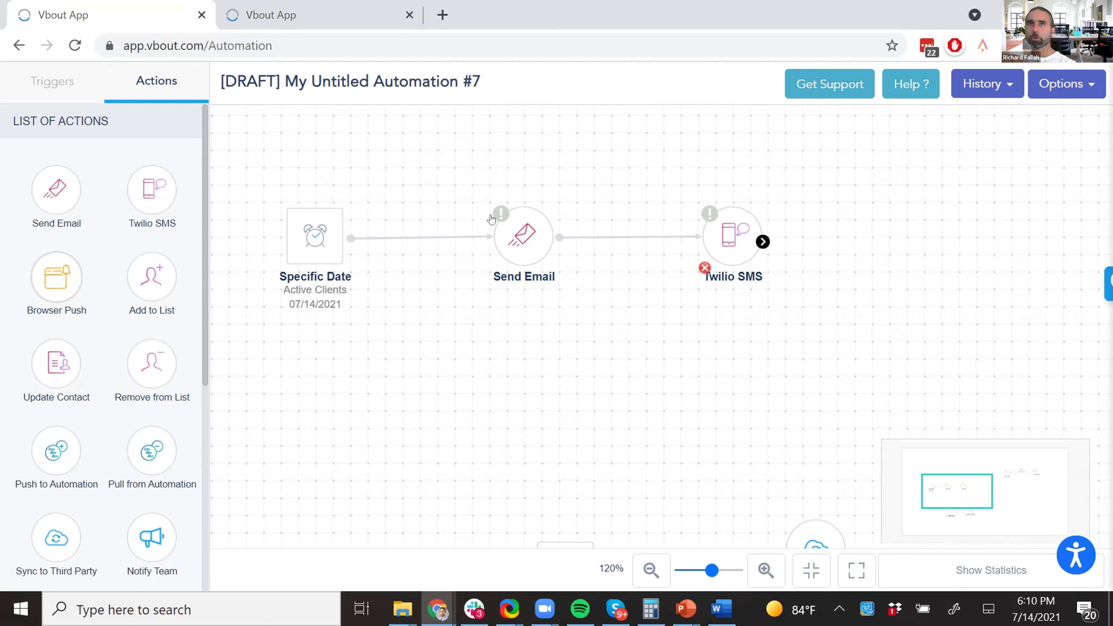
pyautogui.click(230, 8)
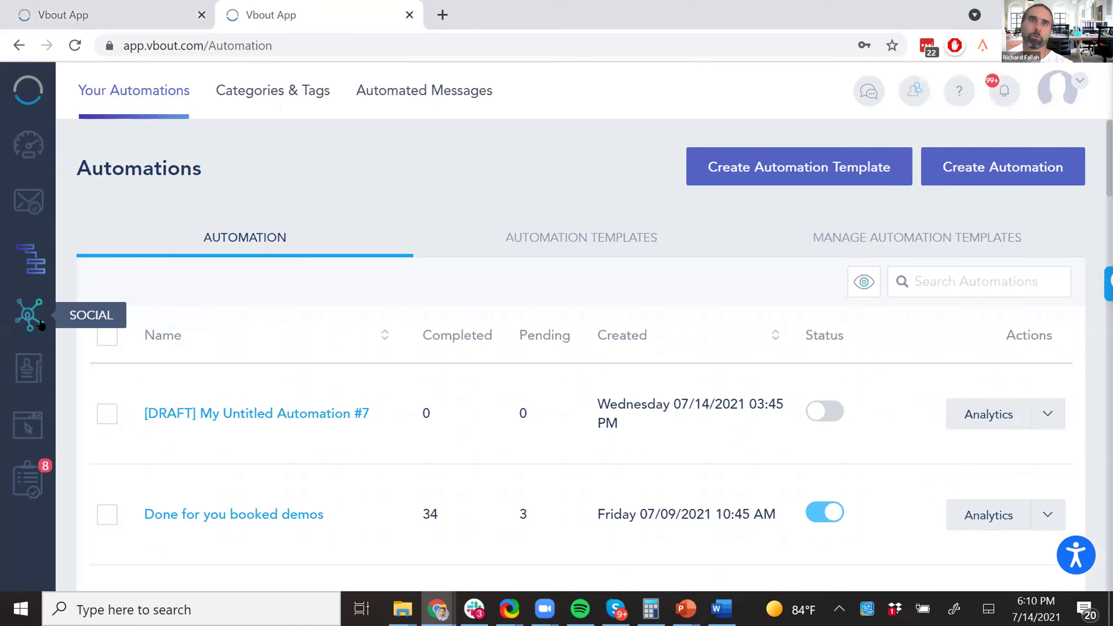
pyautogui.click(35, 369)
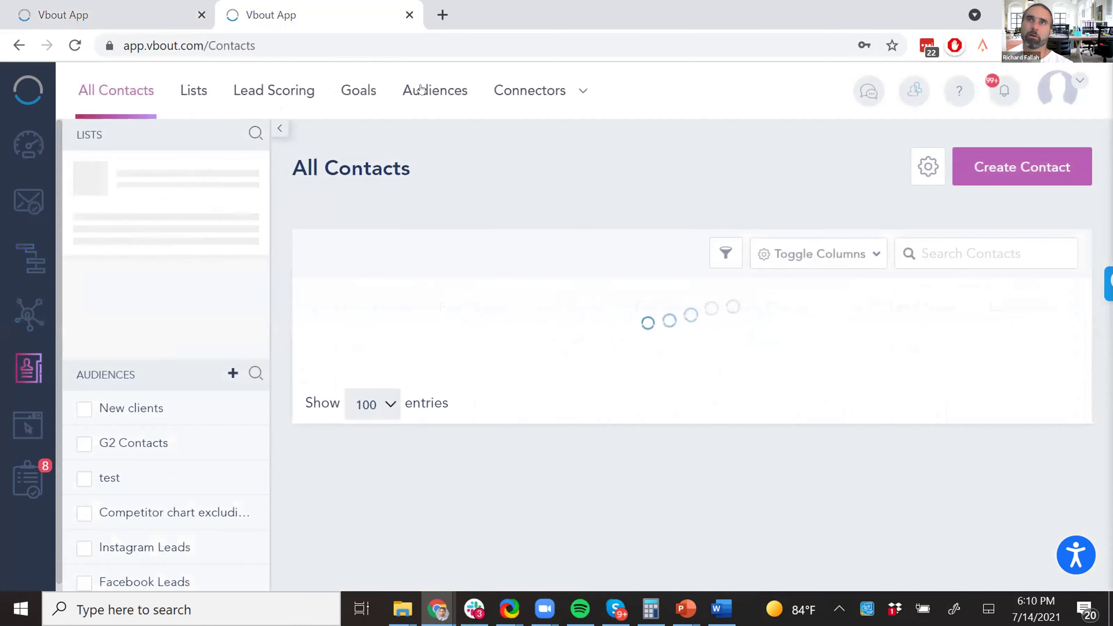
pyautogui.click(433, 90)
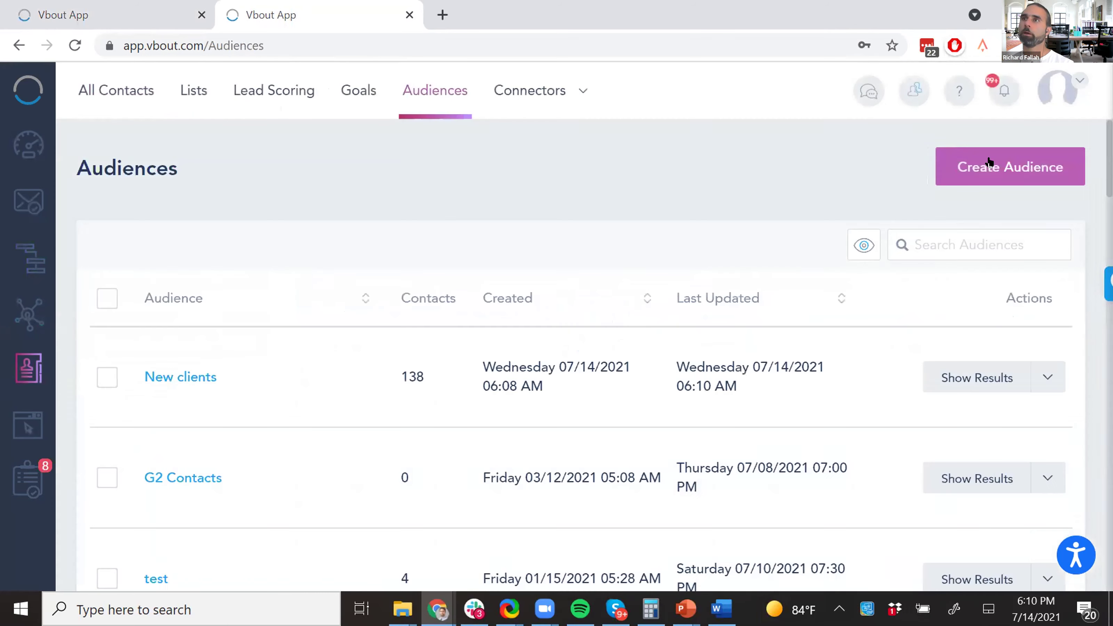
# Create a new audience and name it NEVER OPENED EMAILS.
pyautogui.click(986, 167)
pyautogui.click(232, 204)
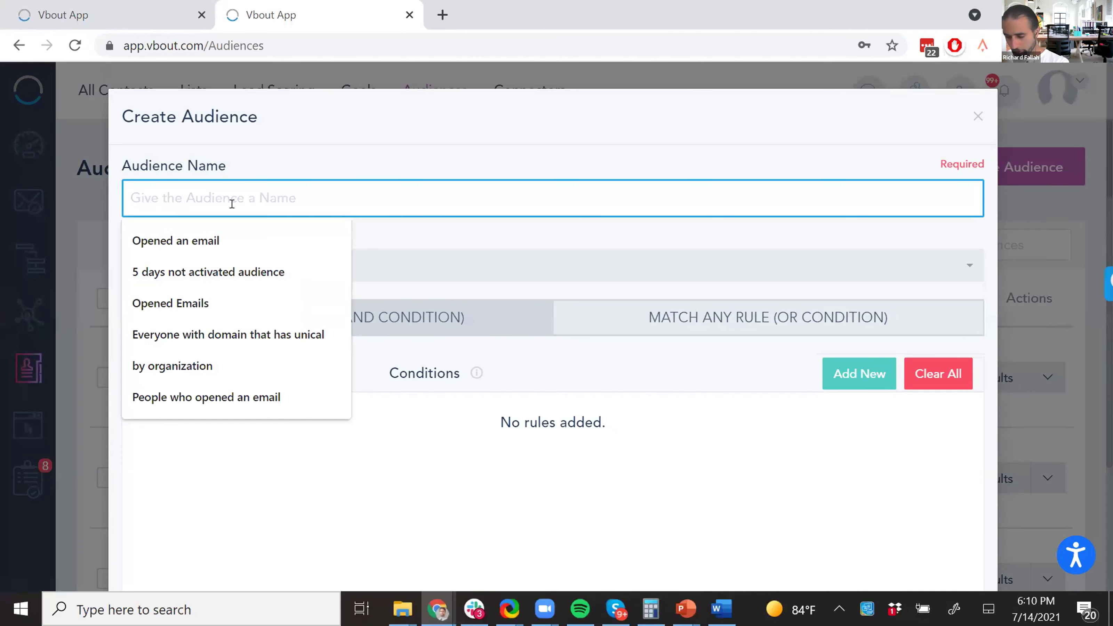
pyautogui.write('UN')
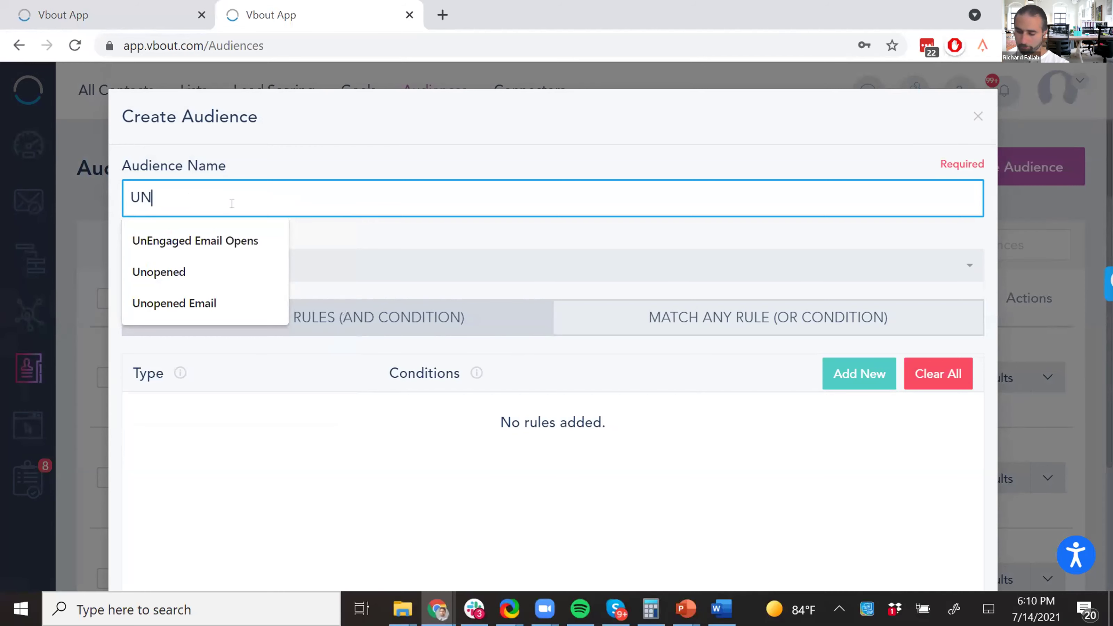
pyautogui.write('OP')
pyautogui.hotkey('ctrl', 'a')
pyautogui.write('NEVER OPENED ')
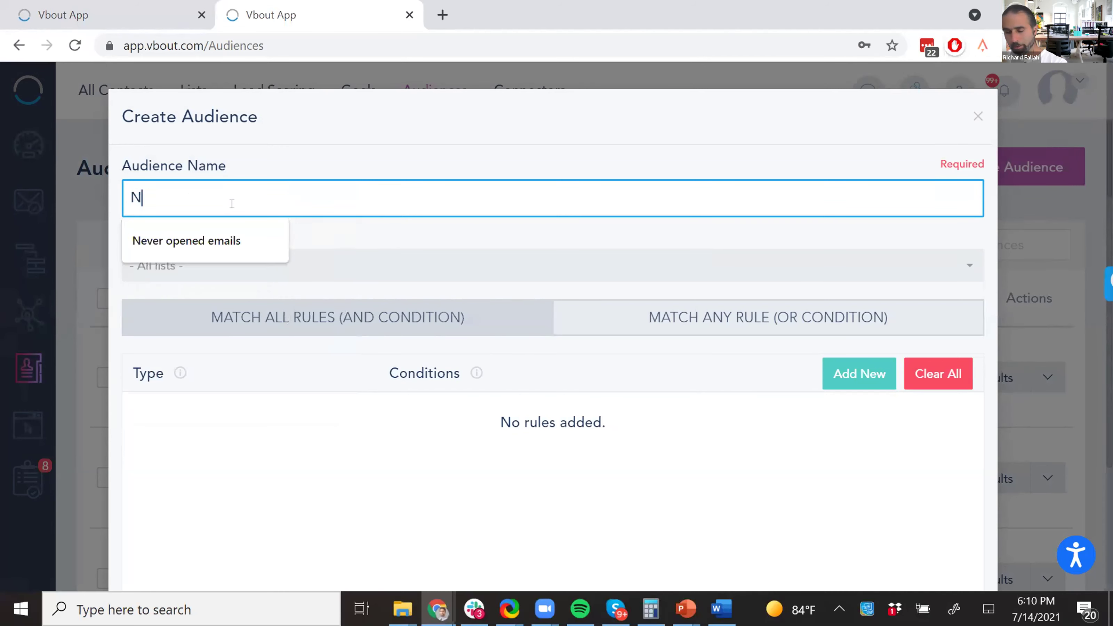
pyautogui.write('EMAILS')
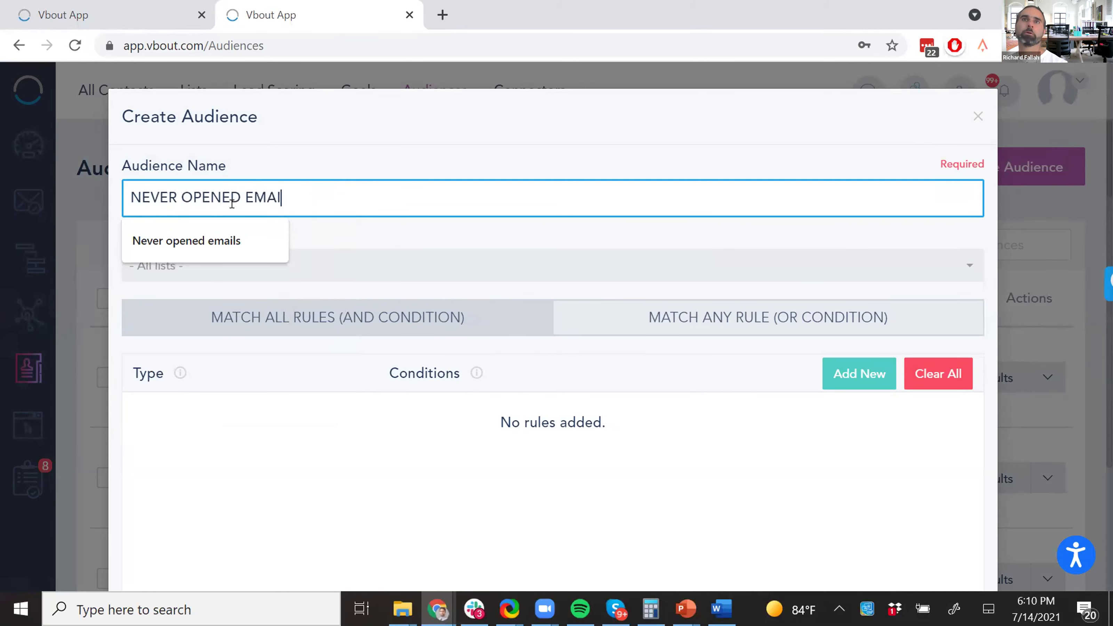
# Add an Email Unopened rule to the audience, keeping its condition at Any campaign.
pyautogui.click(832, 378)
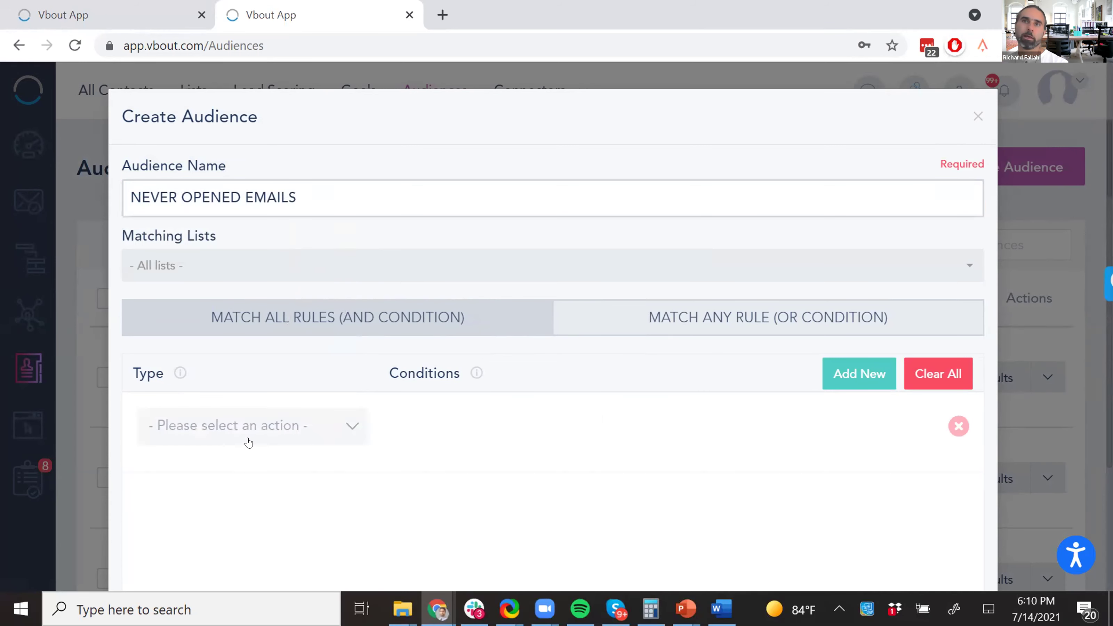
pyautogui.click(231, 424)
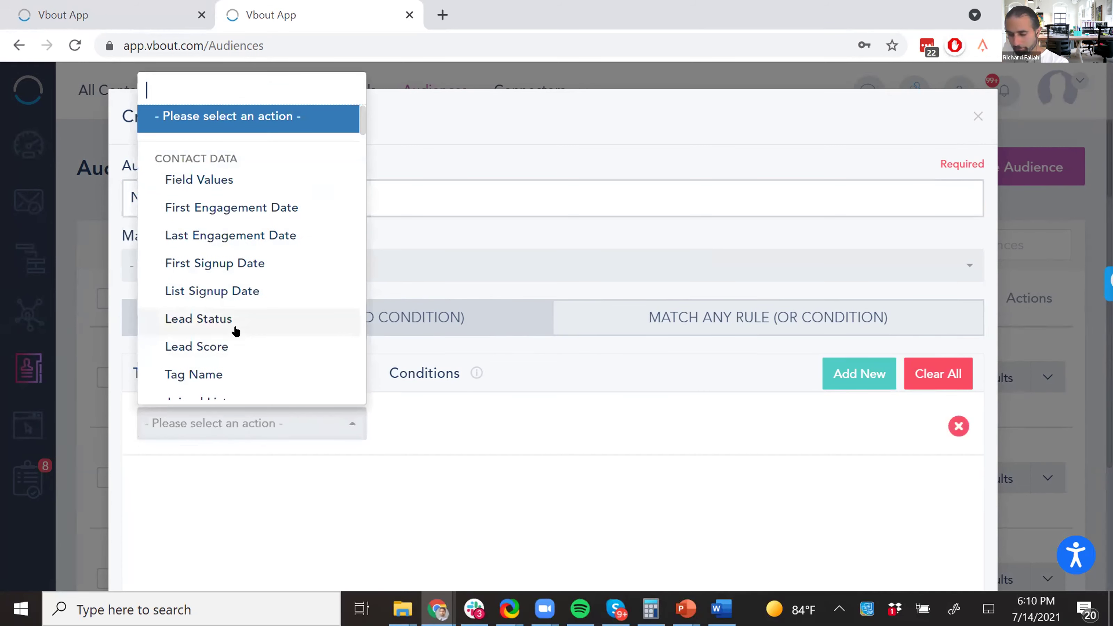
pyautogui.write('UNO')
pyautogui.click(238, 377)
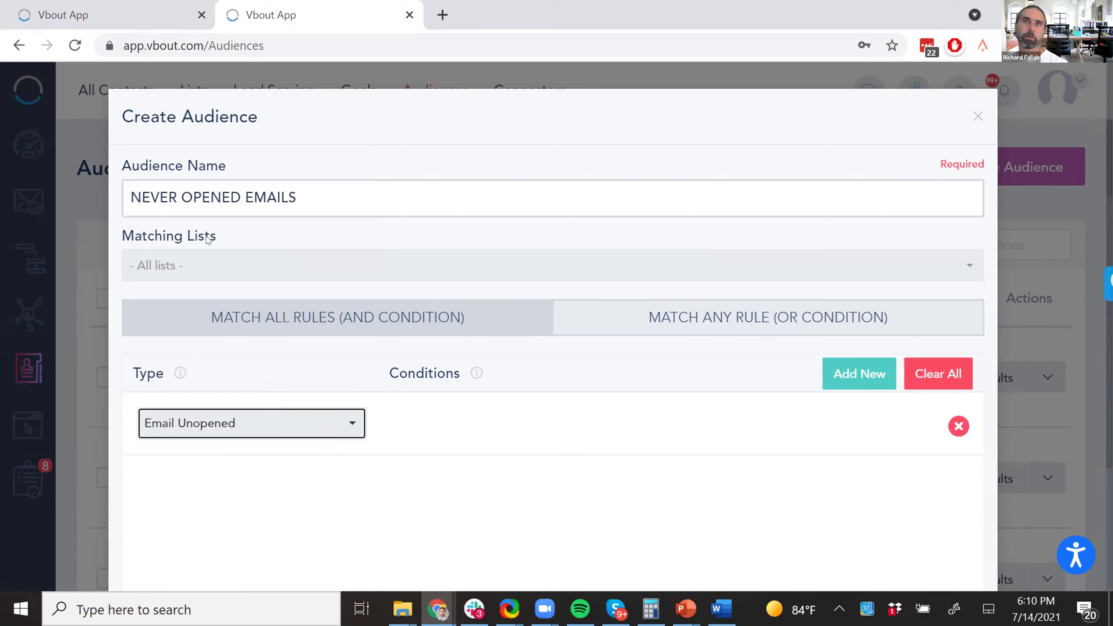
pyautogui.click(489, 430)
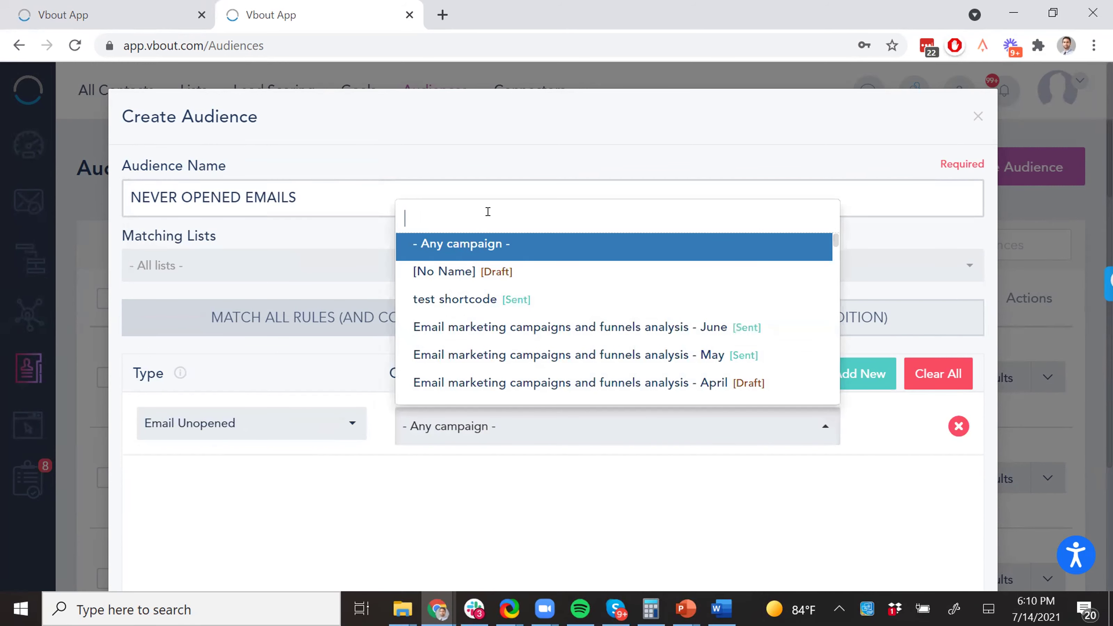
pyautogui.click(488, 139)
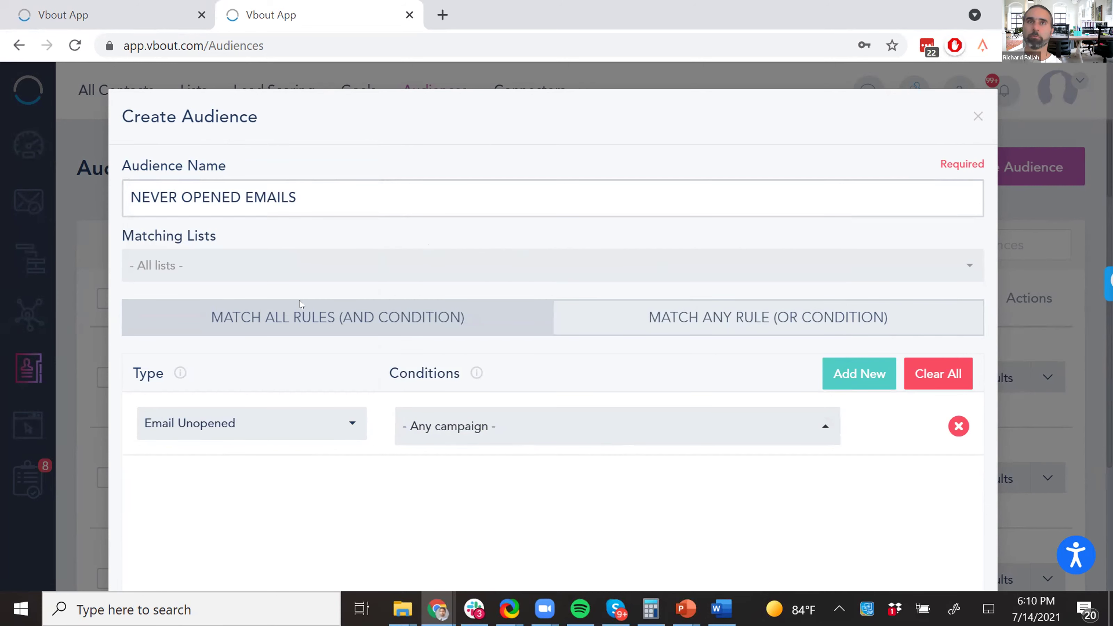
# Return to the My Untitled Automation #7 draft, at the empty canvas area below the Specific Date sequence.
pyautogui.click(114, 14)
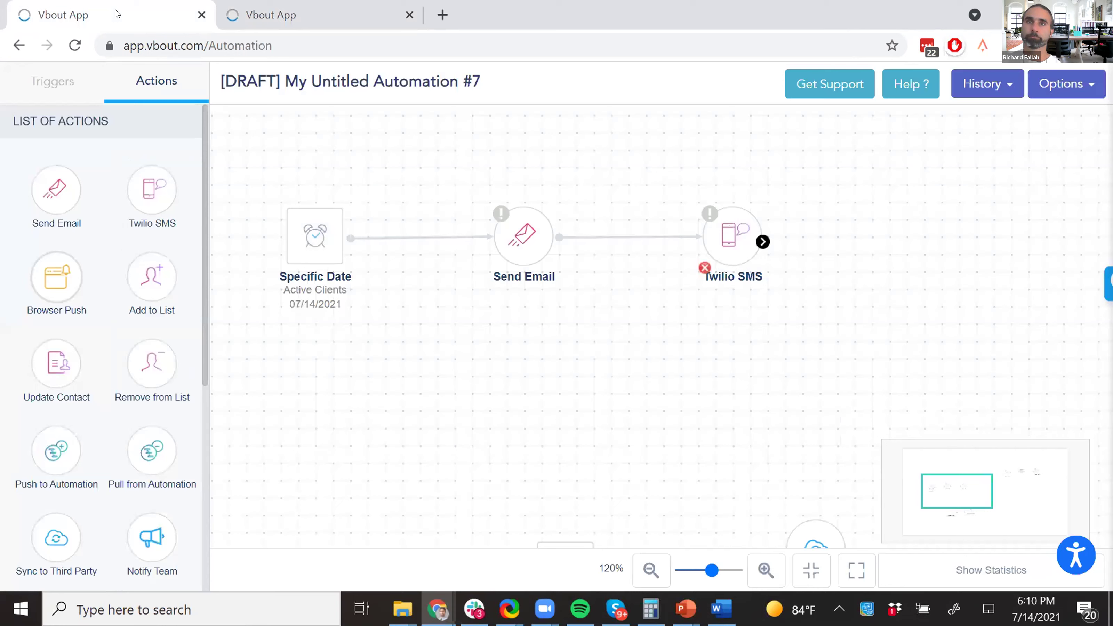
pyautogui.moveTo(426, 378); pyautogui.dragTo(489, 276)
pyautogui.moveTo(614, 348); pyautogui.dragTo(602, 340)
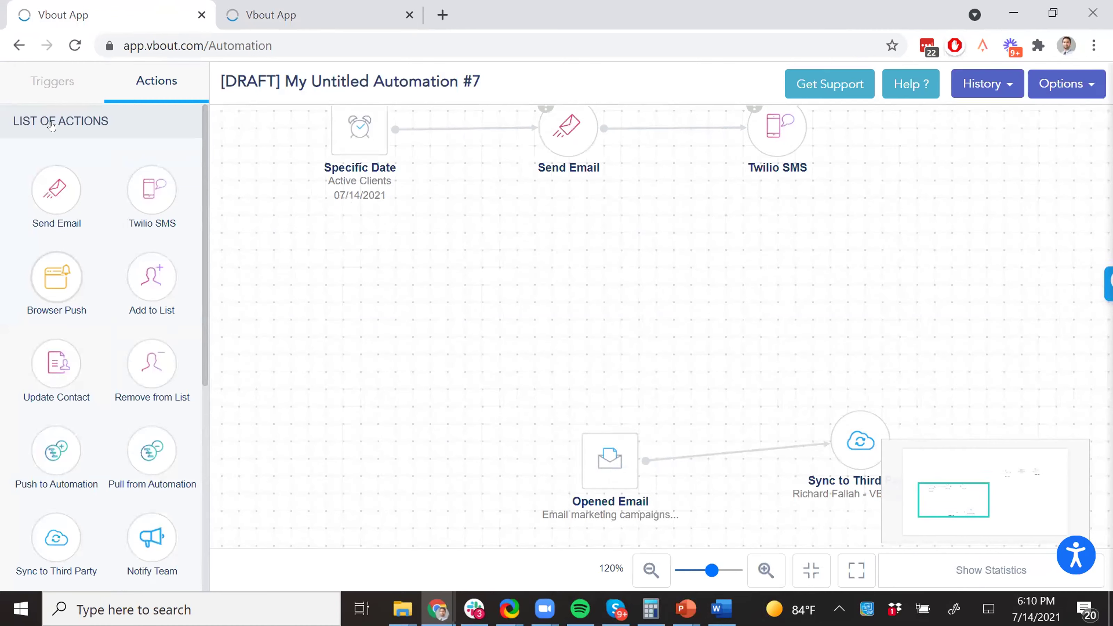
# Add a Joined trigger below the Specific Date sequence and search its target options for "AUDIE" and "un".
pyautogui.click(52, 81)
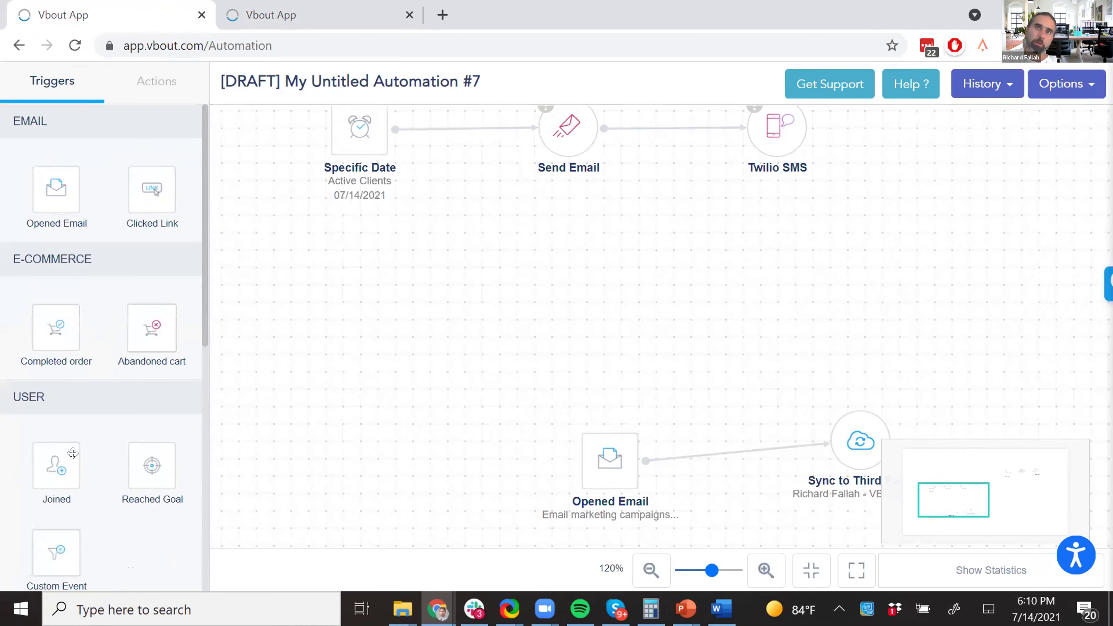
pyautogui.moveTo(64, 456); pyautogui.dragTo(353, 339)
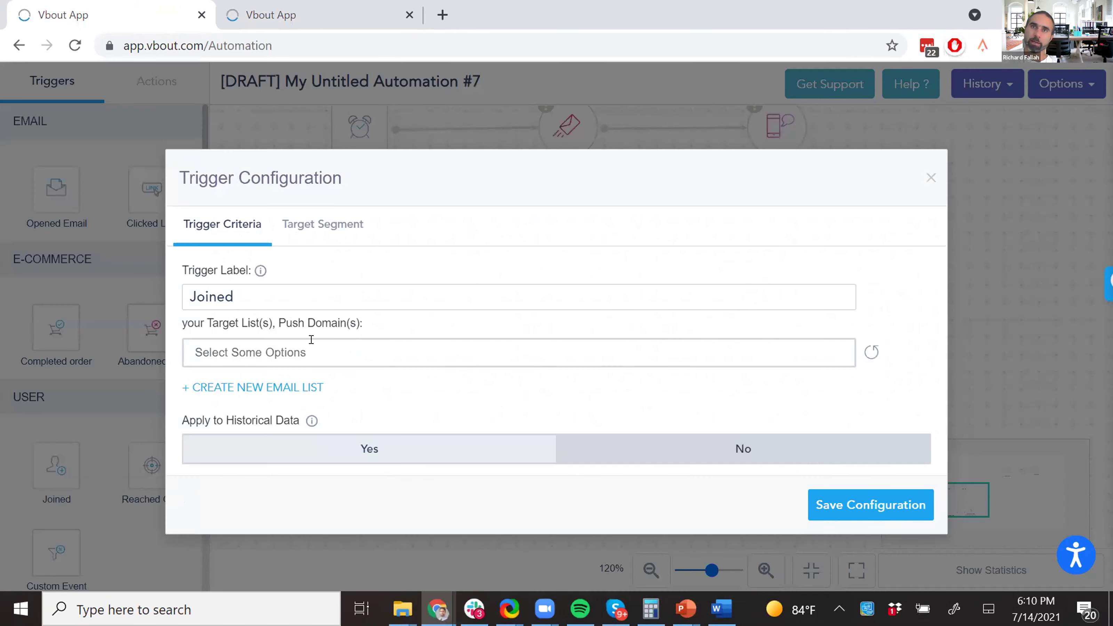
pyautogui.click(311, 342)
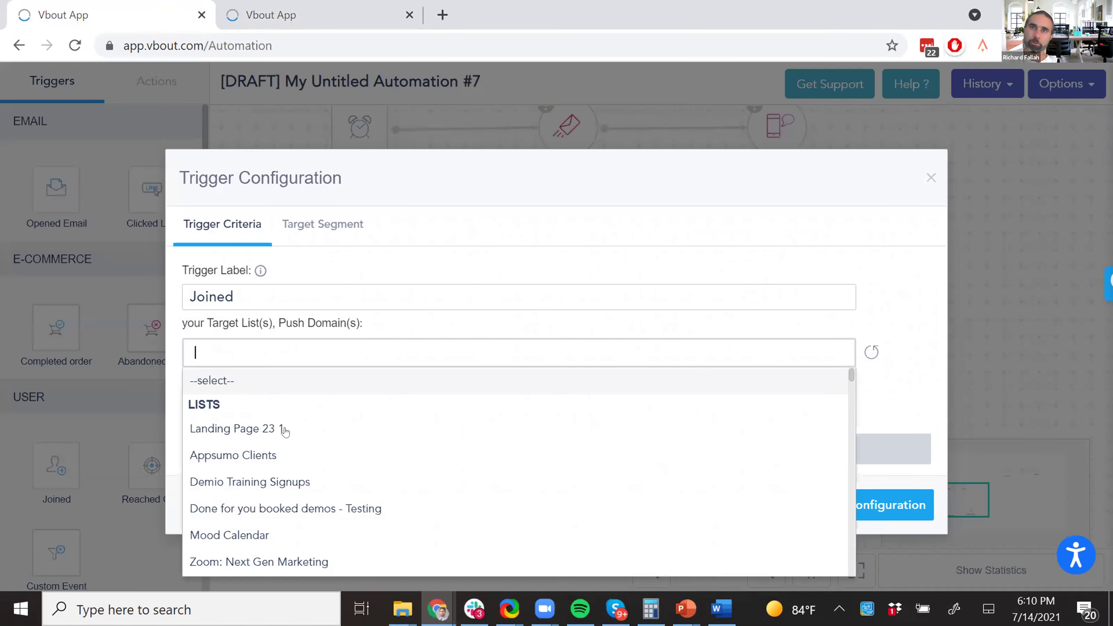
pyautogui.scroll(-5, 281, 427)
pyautogui.write('A')
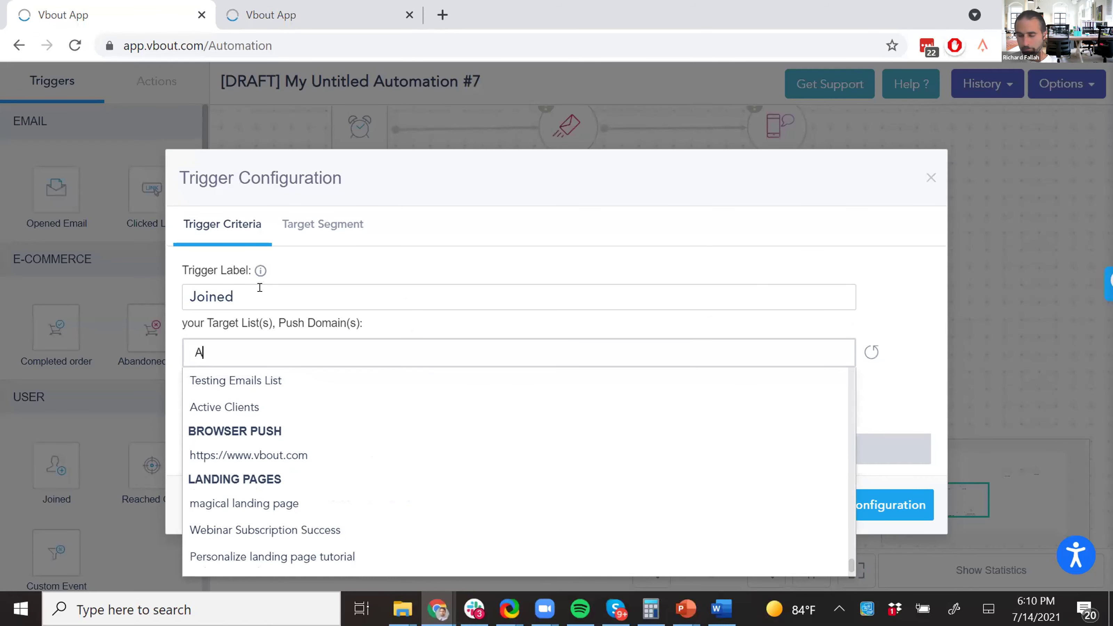
pyautogui.write('UDIE')
pyautogui.hotkey('ctrl', 'a')
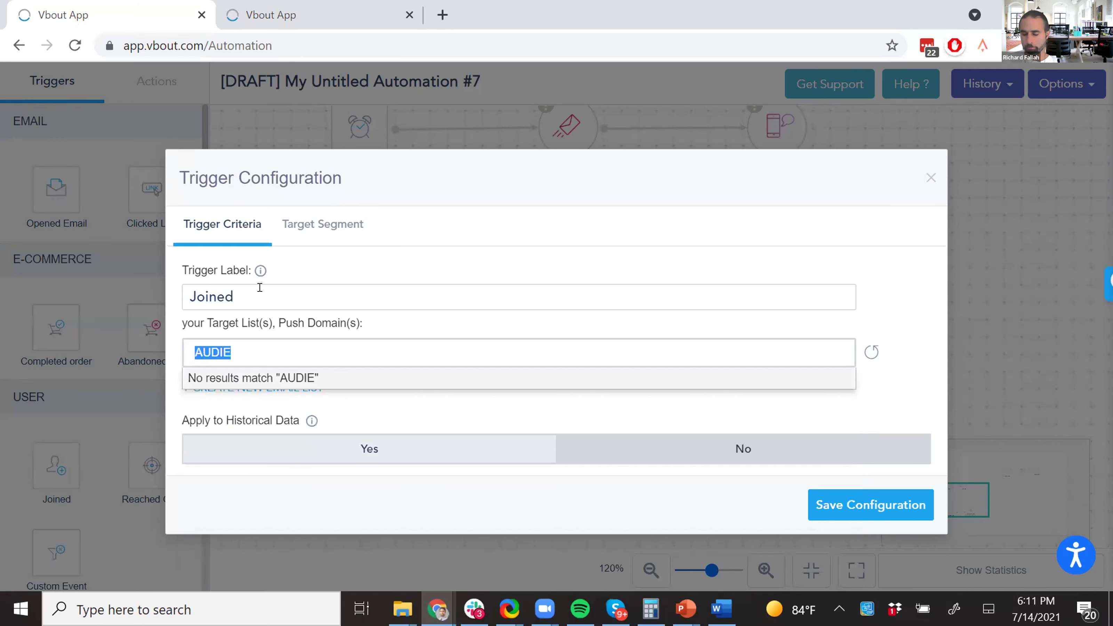
pyautogui.write('uno')
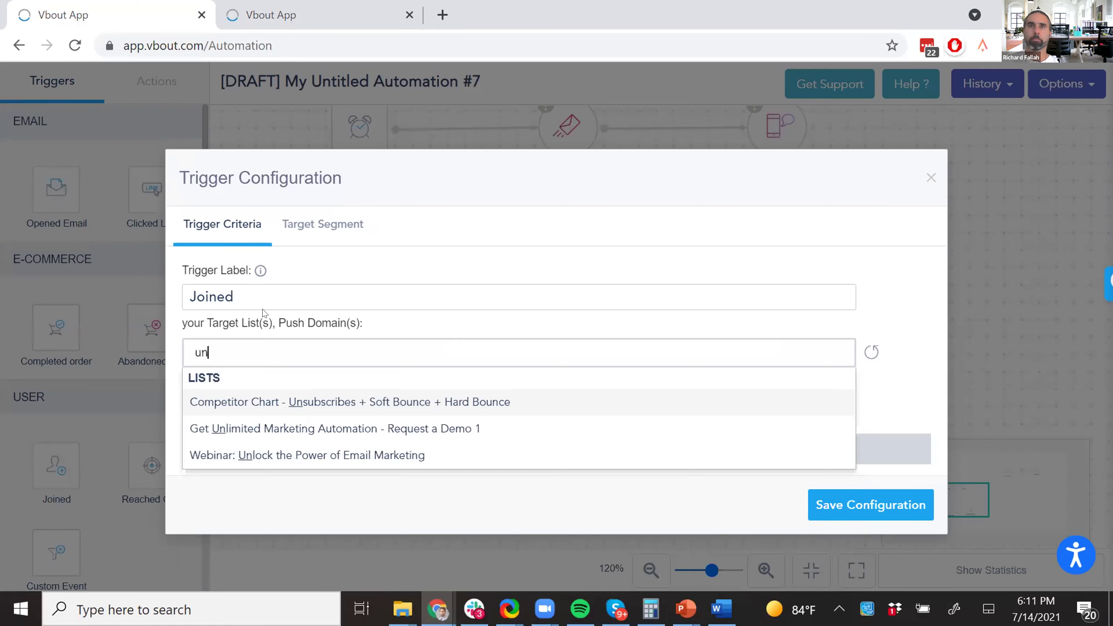
pyautogui.click(281, 331)
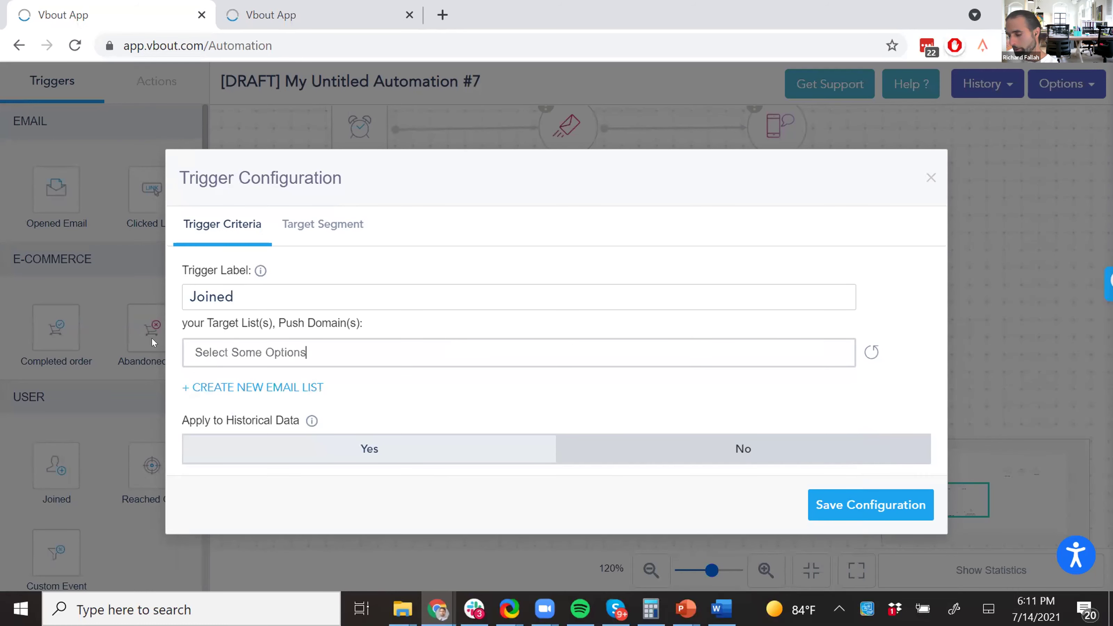
# Look through the Joined trigger's full list of target options and close its configuration without saving.
pyautogui.click(284, 353)
pyautogui.scroll(-20, 287, 441)
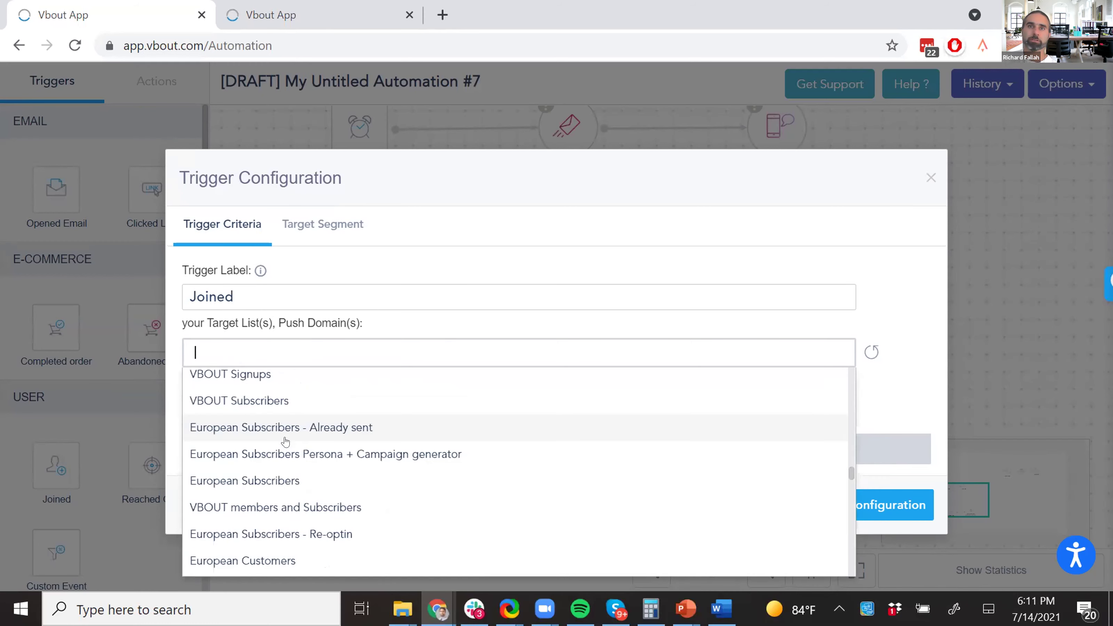
pyautogui.scroll(-5, 285, 442)
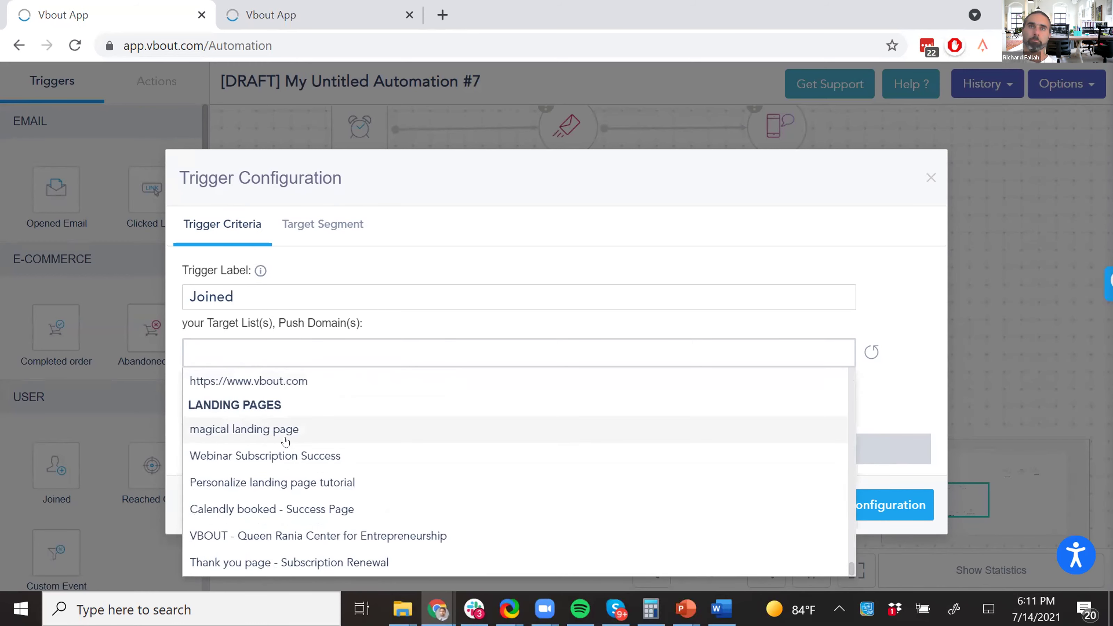
pyautogui.scroll(10, 285, 438)
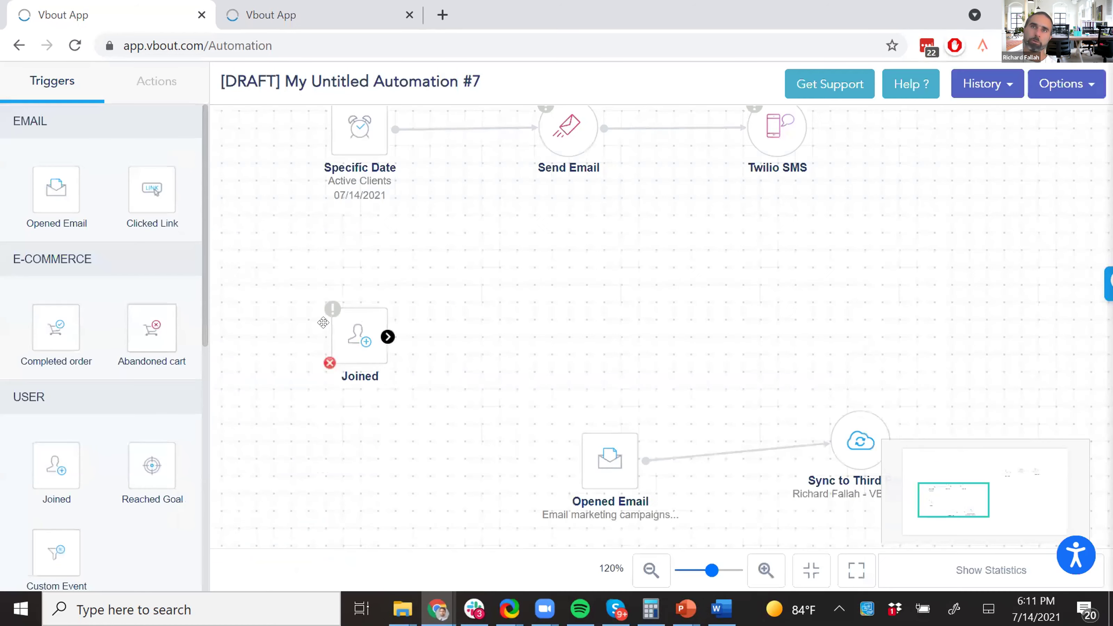
pyautogui.click(928, 177)
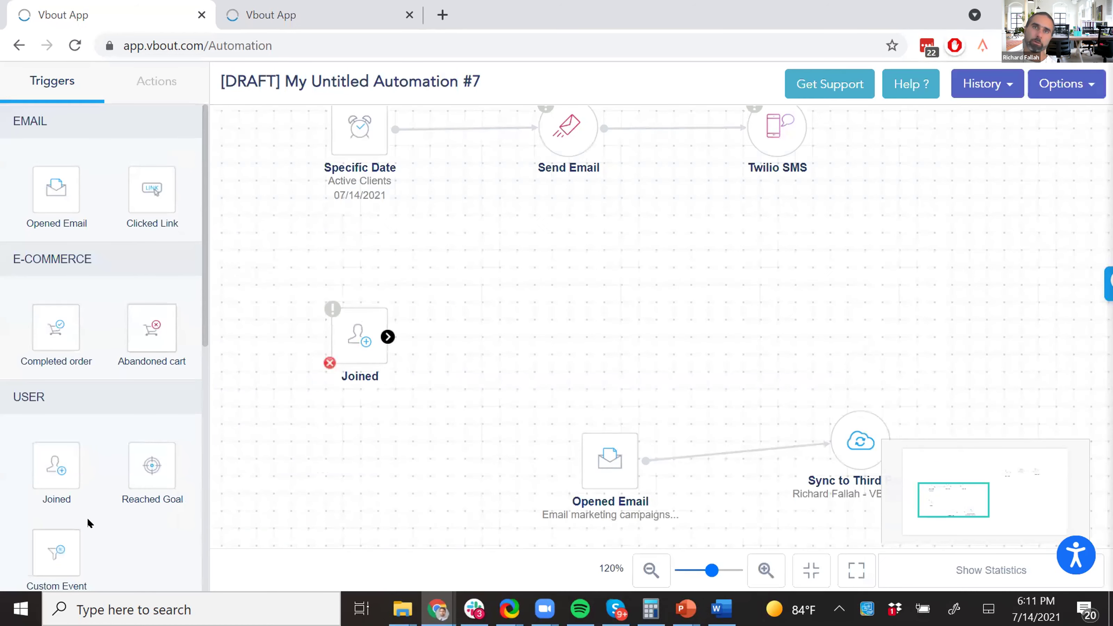
# Add a second Specific Date trigger below the Send Email action and delete the Joined trigger.
pyautogui.scroll(-5, 90, 523)
pyautogui.moveTo(56, 429); pyautogui.dragTo(567, 313)
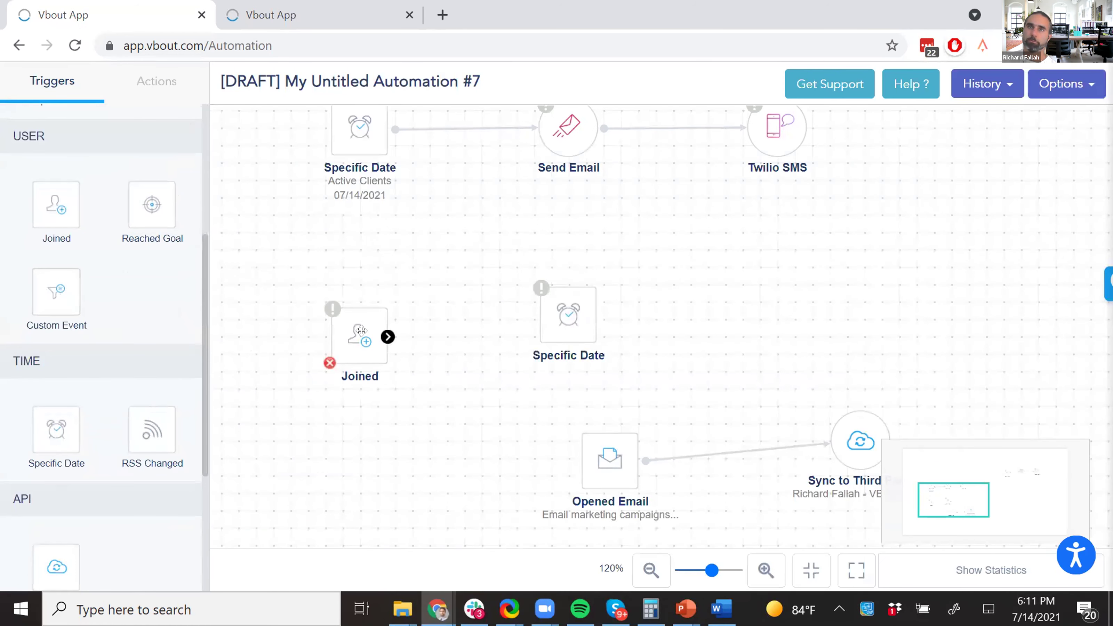
pyautogui.click(330, 362)
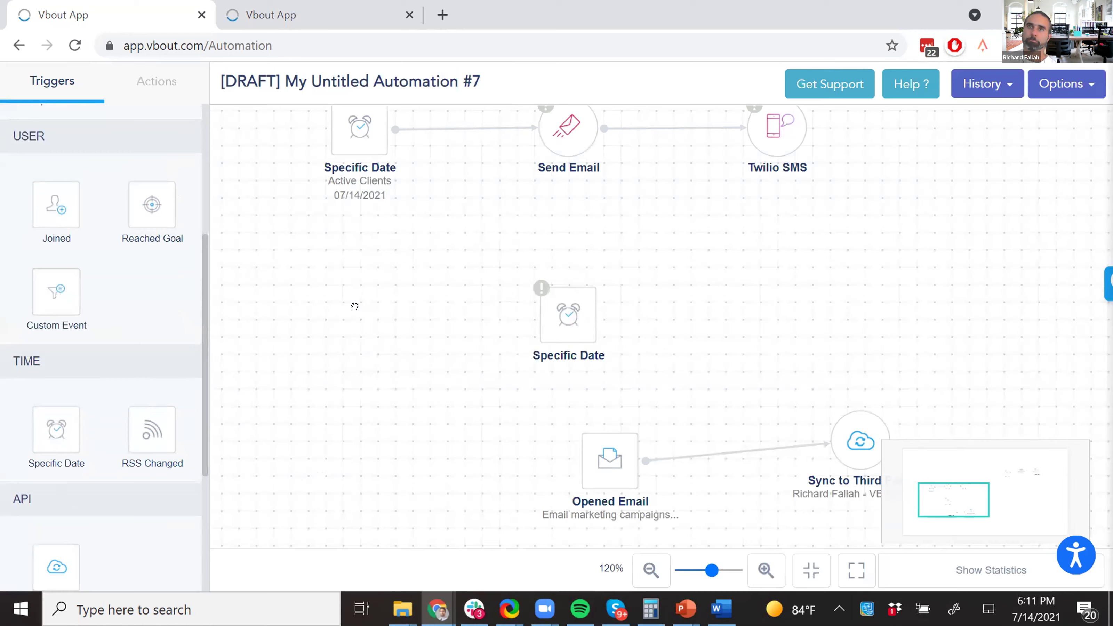
# Open the new Specific Date trigger's configuration and search its target options for "audie".
pyautogui.click(567, 314)
pyautogui.click(360, 352)
pyautogui.scroll(-6, 293, 433)
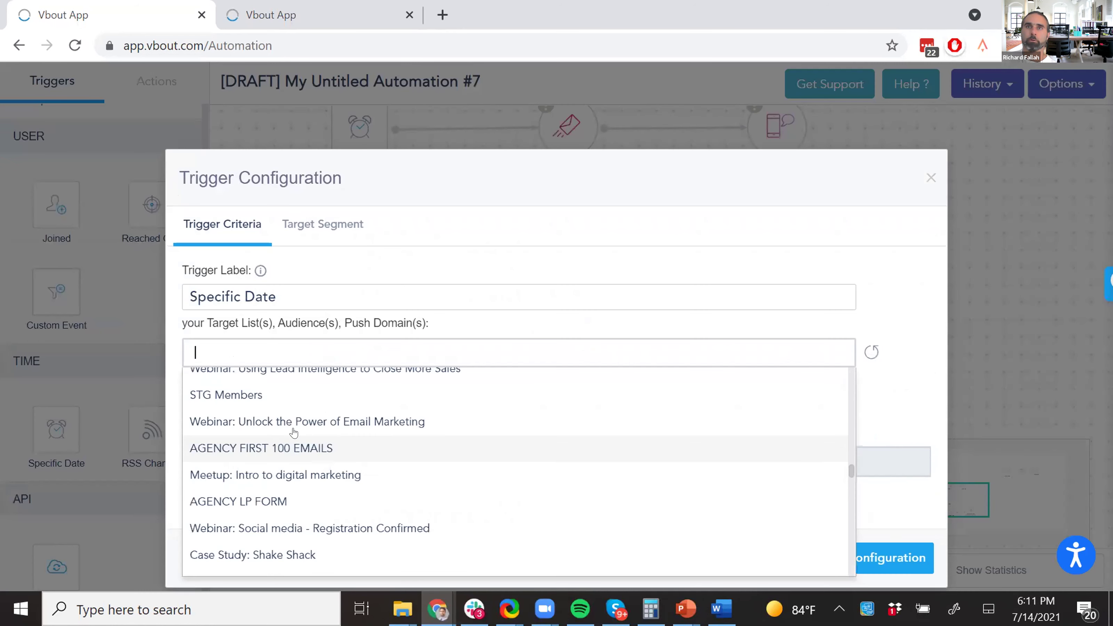
pyautogui.scroll(-3, 294, 432)
pyautogui.click(279, 321)
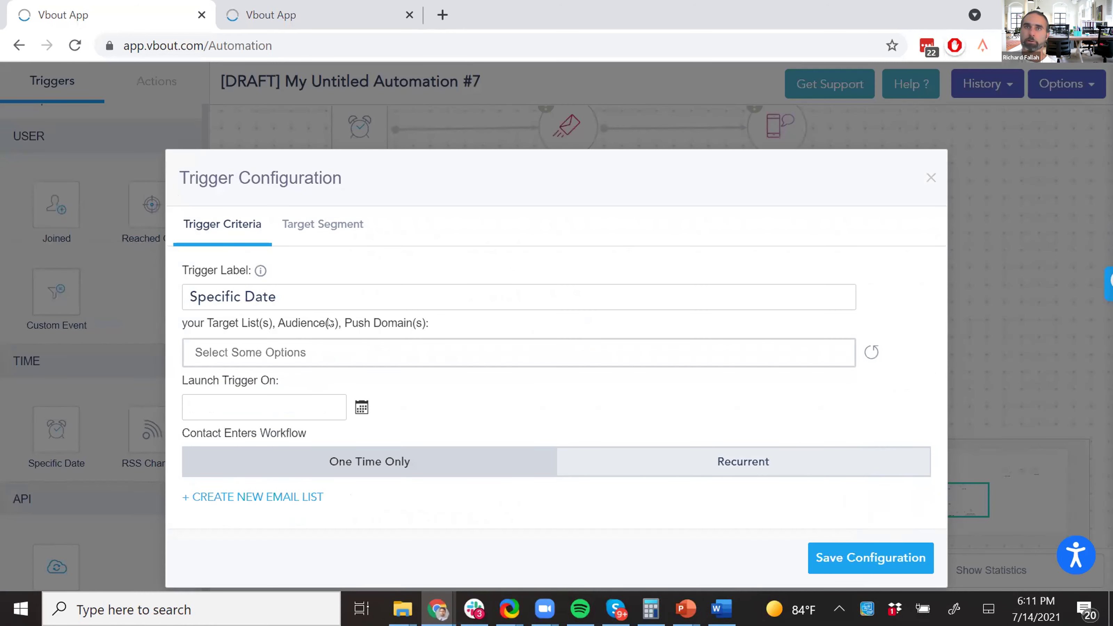
pyautogui.click(297, 340)
pyautogui.write('audie')
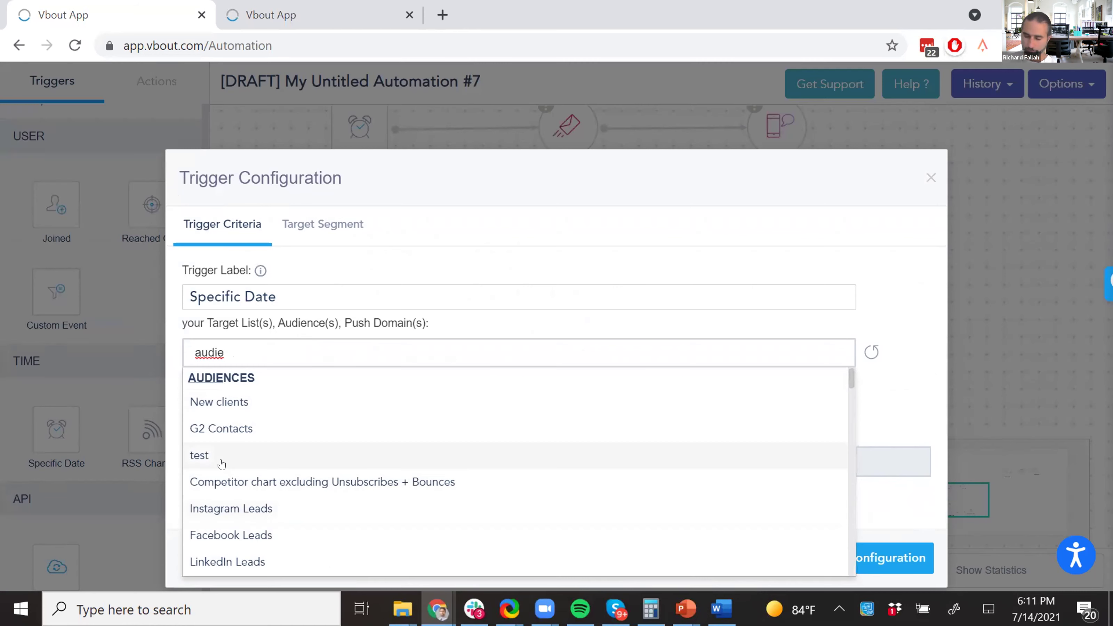
# Target the new Specific Date trigger at the "who didn\'t open the email" audience and save the configuration.
pyautogui.press('BackSpace')
pyautogui.press('BackSpace')
pyautogui.press('BackSpace')
pyautogui.press('BackSpace')
pyautogui.press('BackSpace')
pyautogui.write('uno')
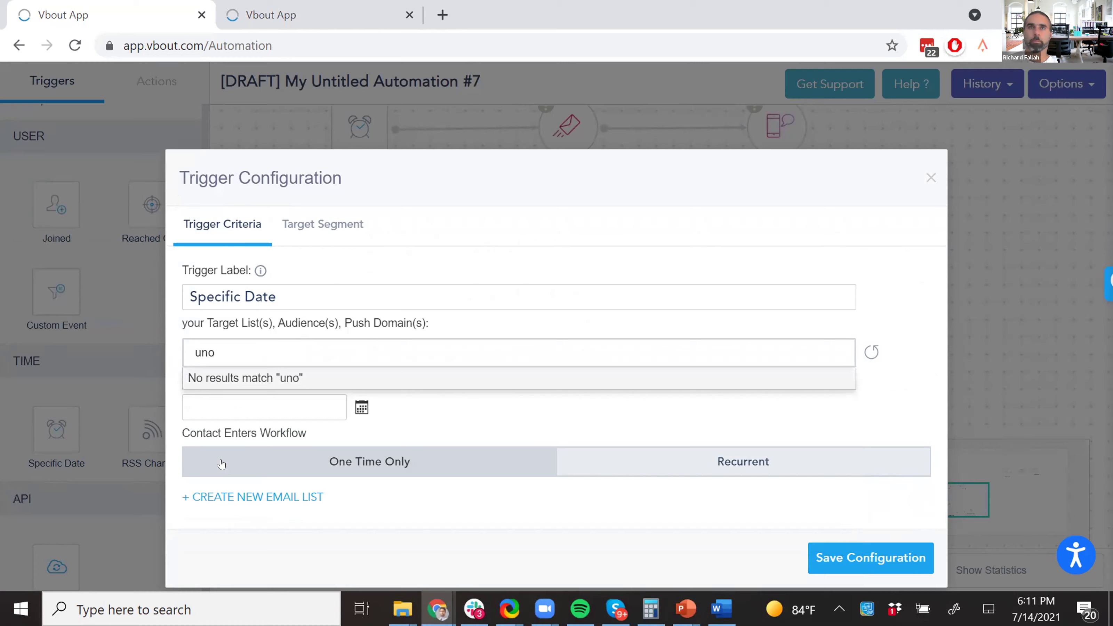
pyautogui.hotkey('ctrl', 'a')
pyautogui.write('emai')
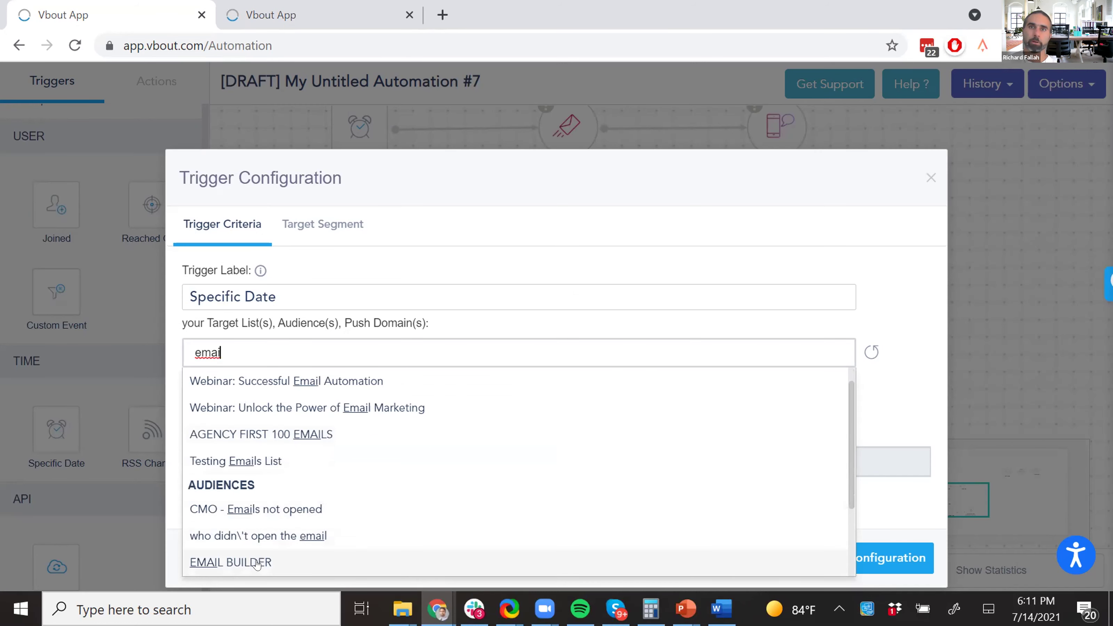
pyautogui.click(279, 534)
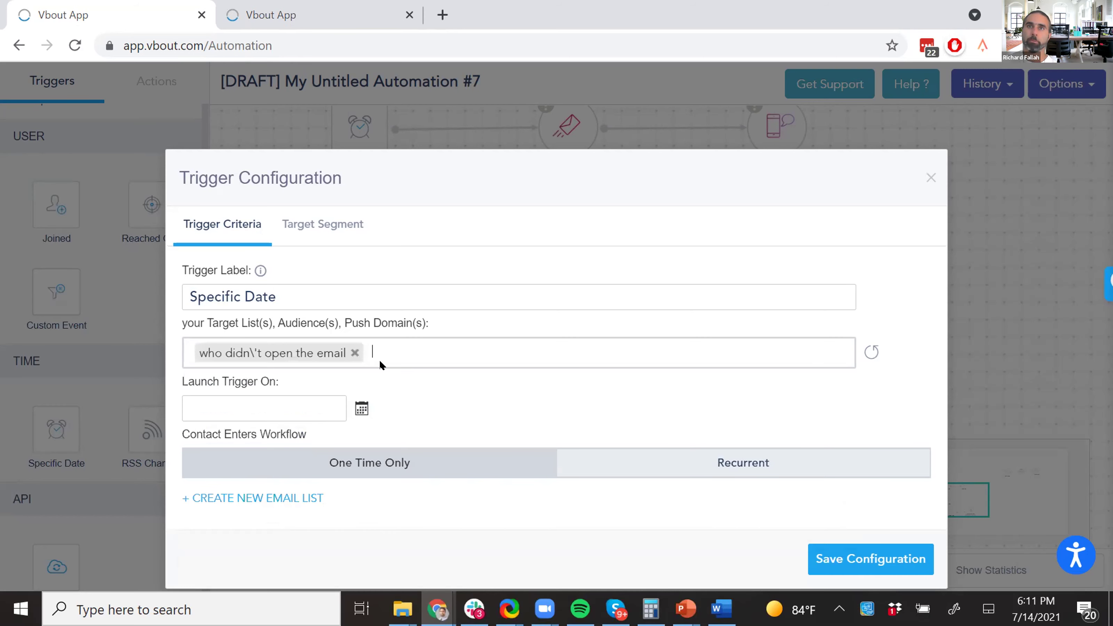
pyautogui.click(810, 554)
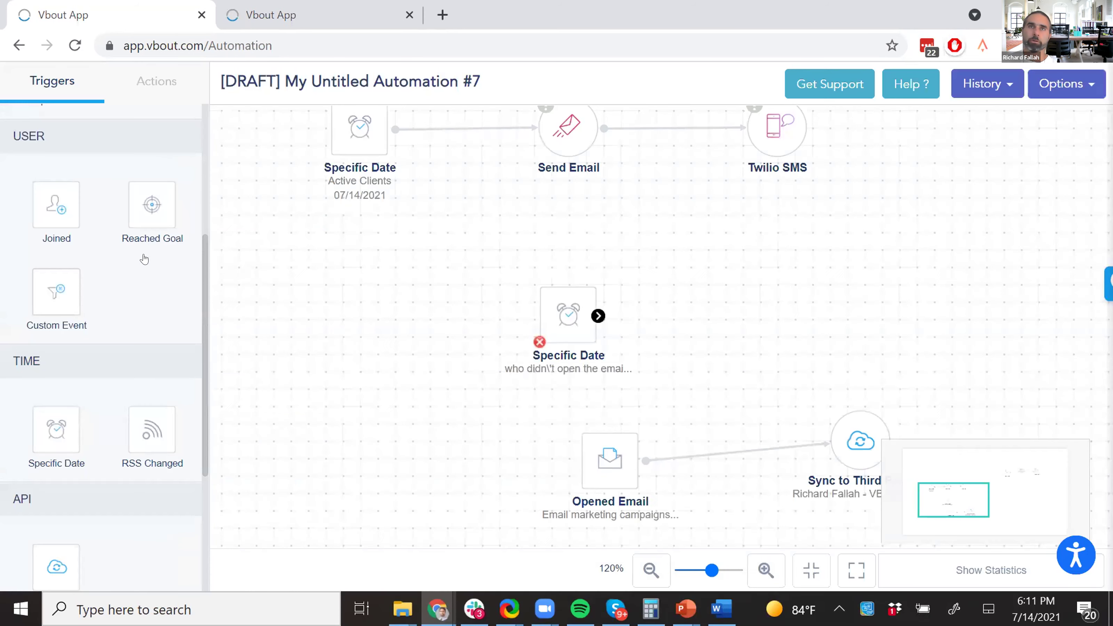
# Add an Add to List action beside the lower Specific Date trigger and connect the trigger to it.
pyautogui.scroll(5, 160, 147)
pyautogui.click(156, 81)
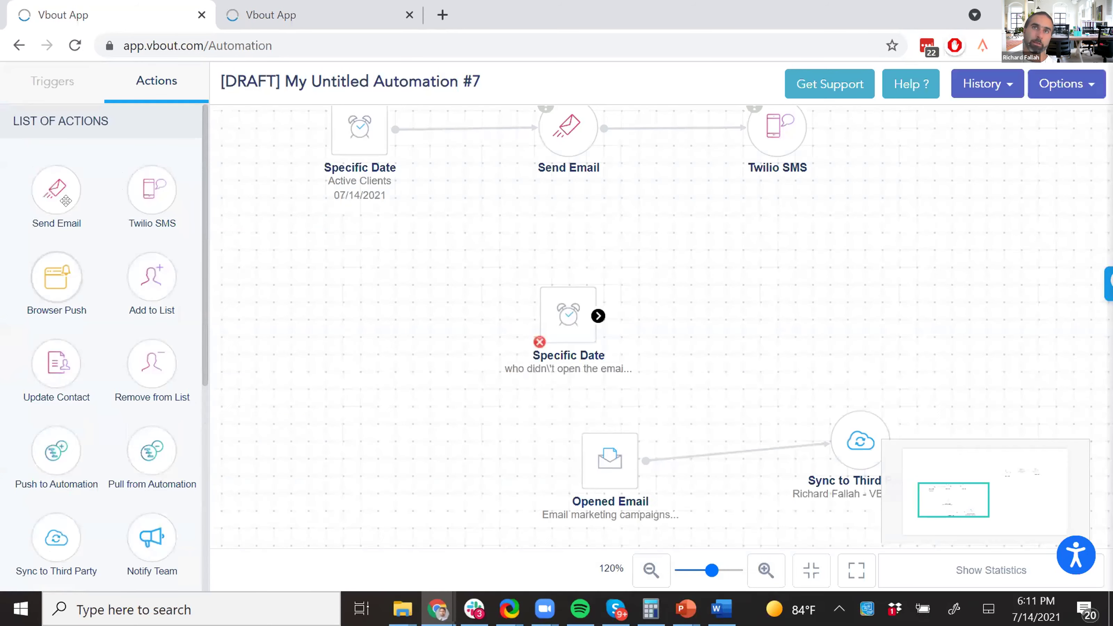
pyautogui.moveTo(131, 274); pyautogui.dragTo(797, 294)
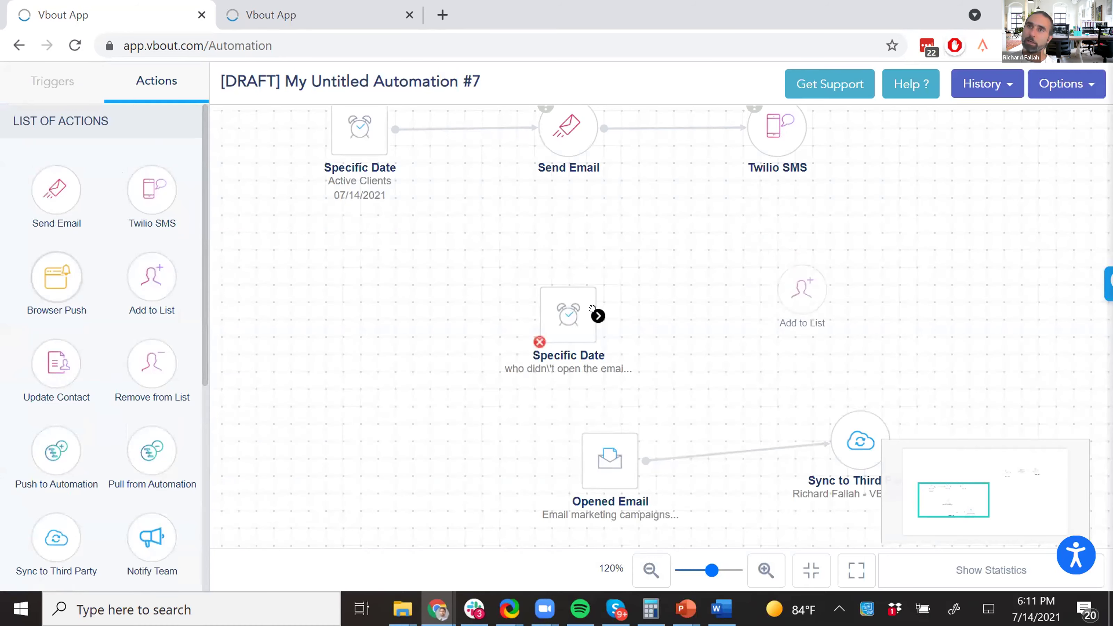
pyautogui.moveTo(598, 315); pyautogui.dragTo(797, 298)
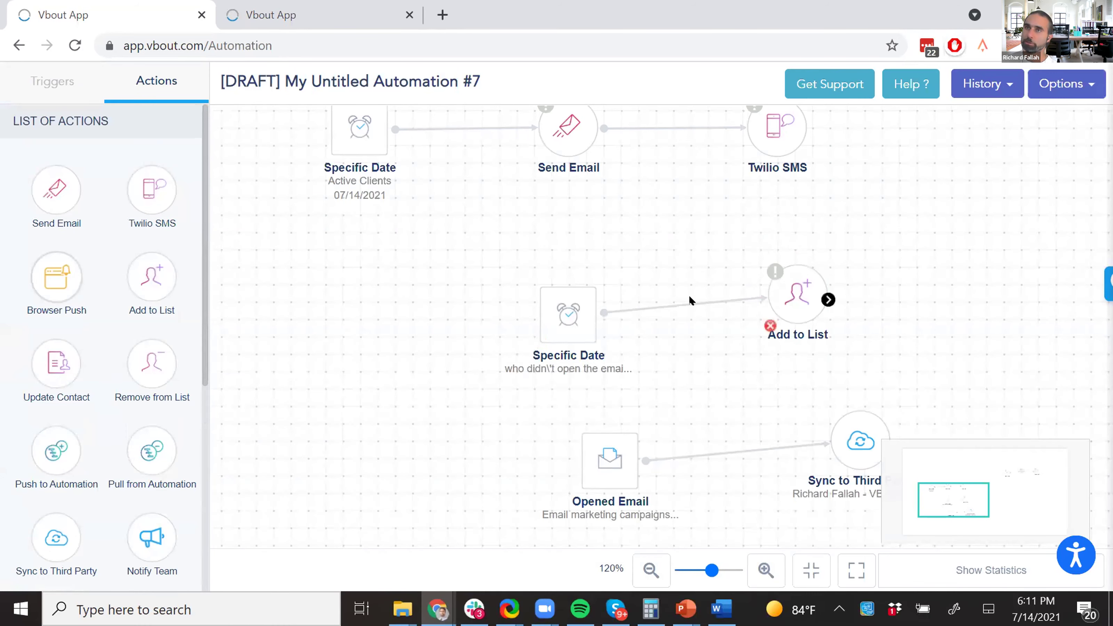
# Set the Add to List action's email list to Suppression List and save the configuration.
pyautogui.click(398, 262)
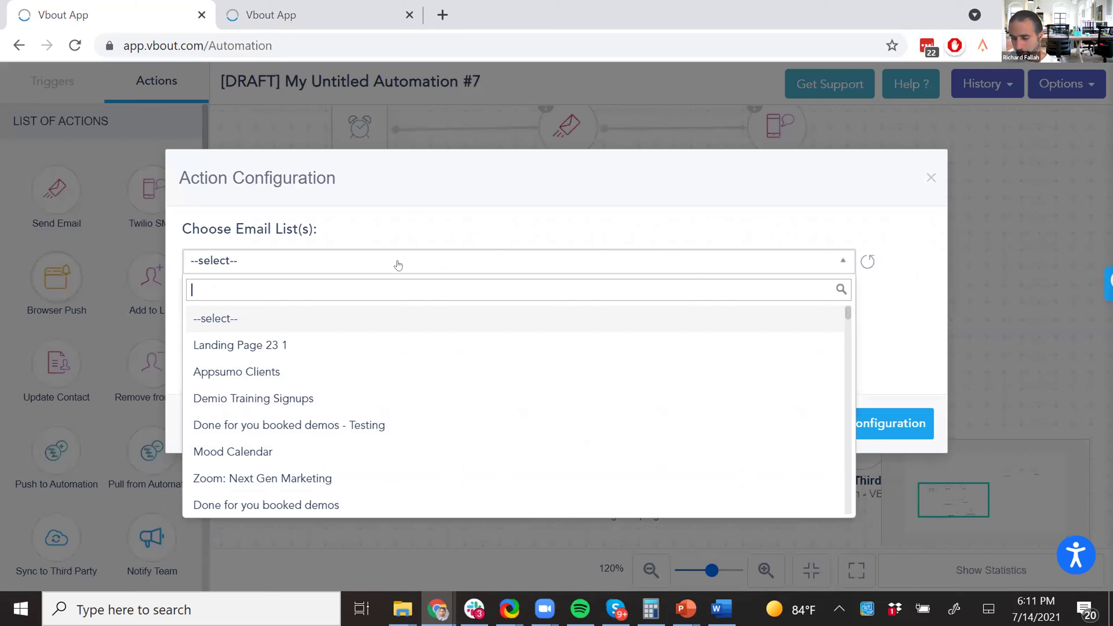
pyautogui.write('supre')
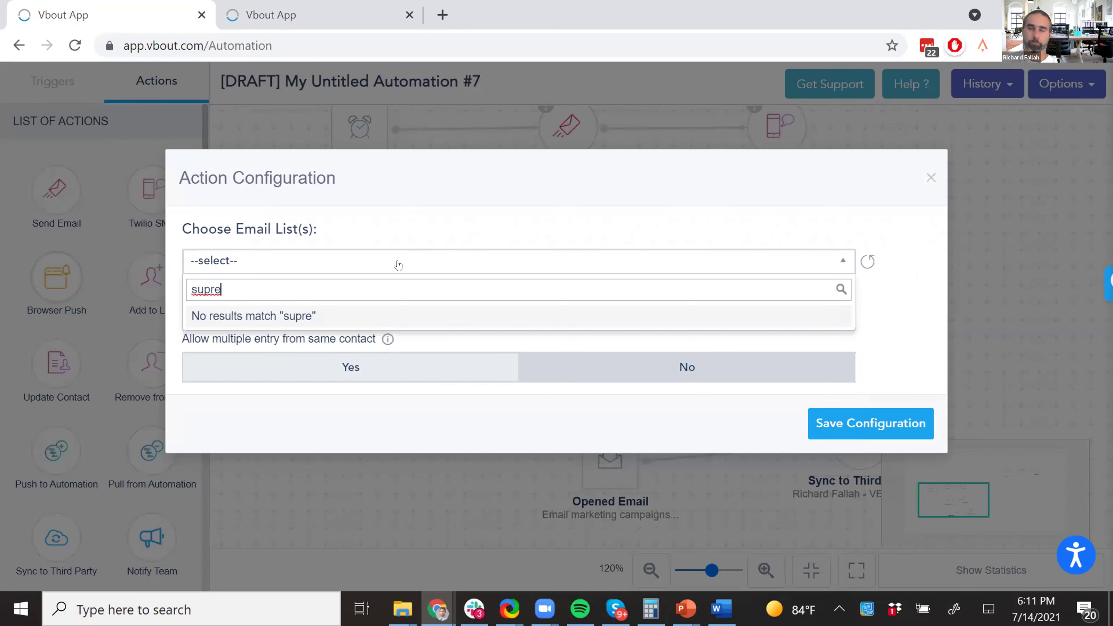
pyautogui.press('BackSpace')
pyautogui.press('BackSpace')
pyautogui.press('BackSpace')
pyautogui.write('pp')
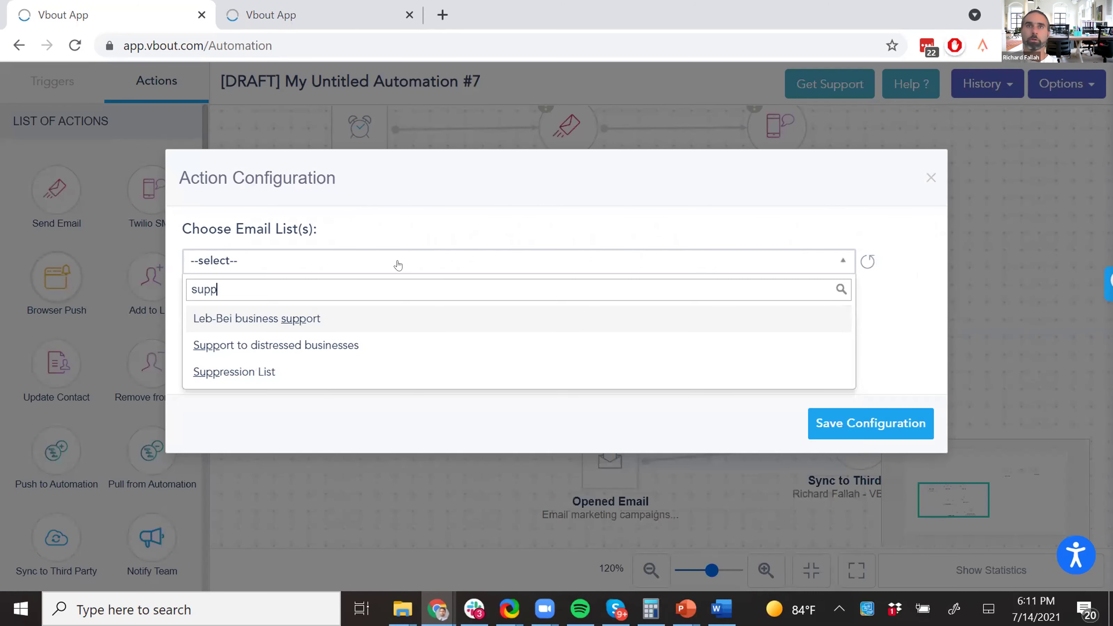
pyautogui.click(298, 370)
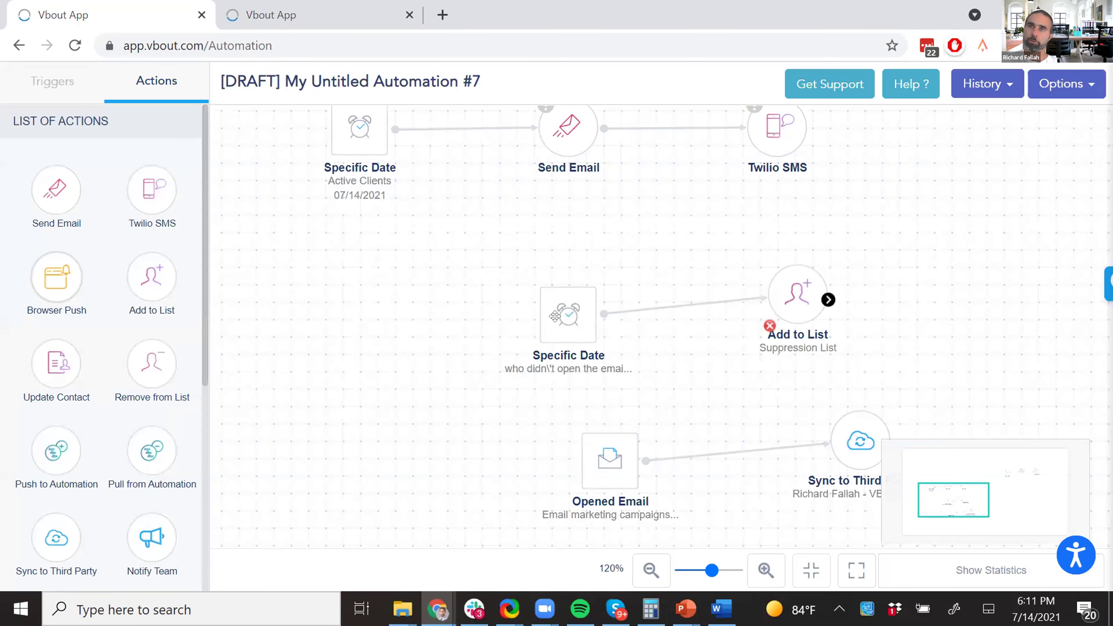
# Move the lower Specific Date trigger further left and replace its linked Add to List action with a connected Send Email action.
pyautogui.moveTo(555, 317); pyautogui.dragTo(447, 299)
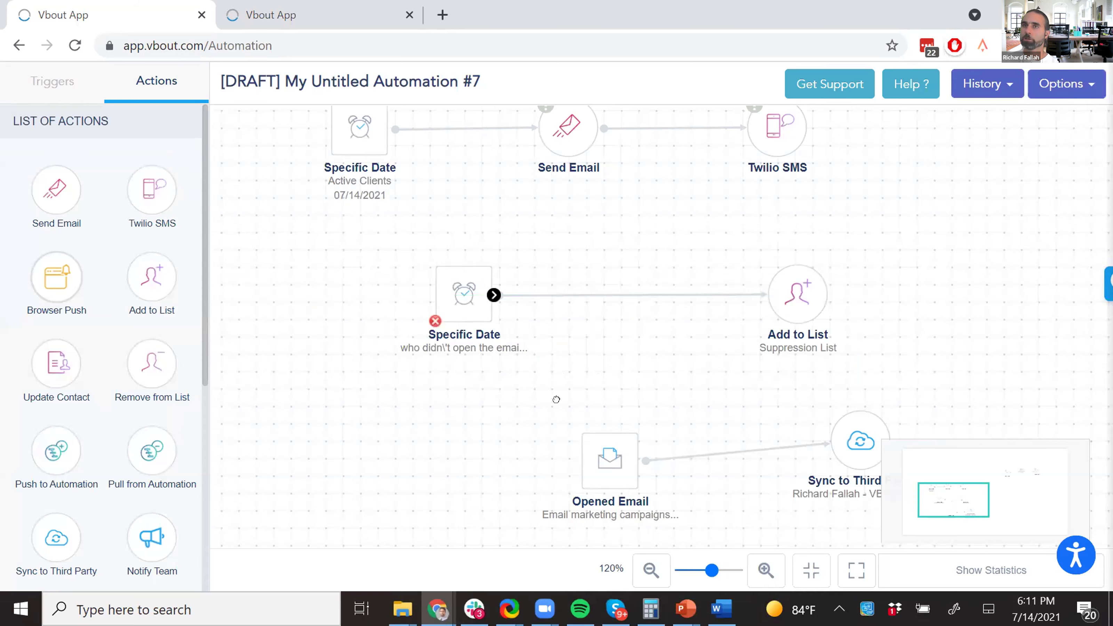
pyautogui.moveTo(534, 400); pyautogui.dragTo(370, 350)
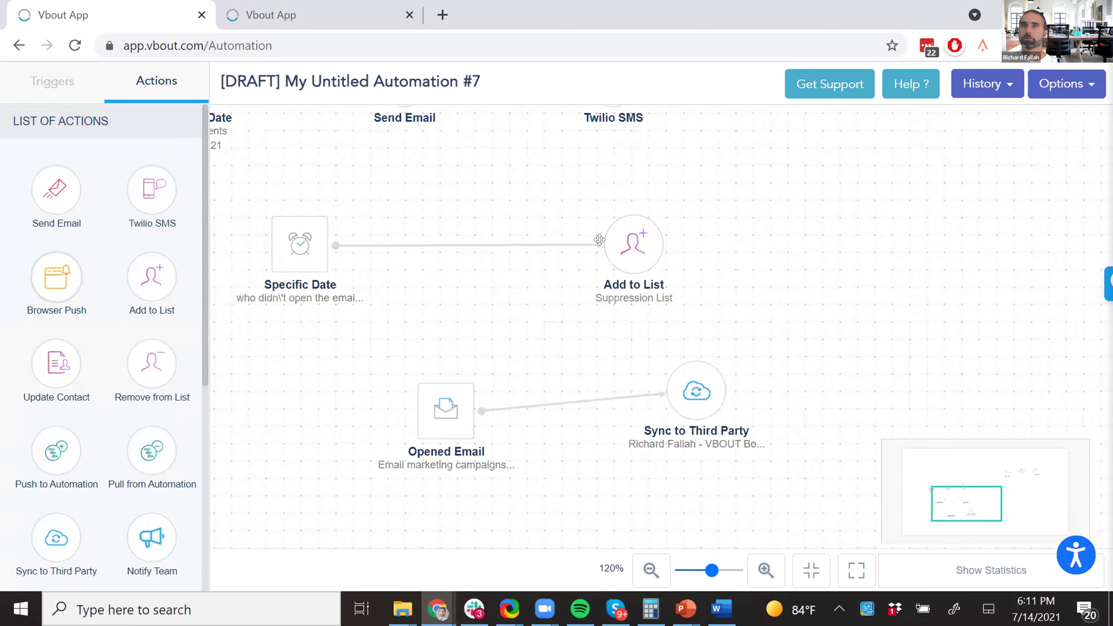
pyautogui.click(379, 244)
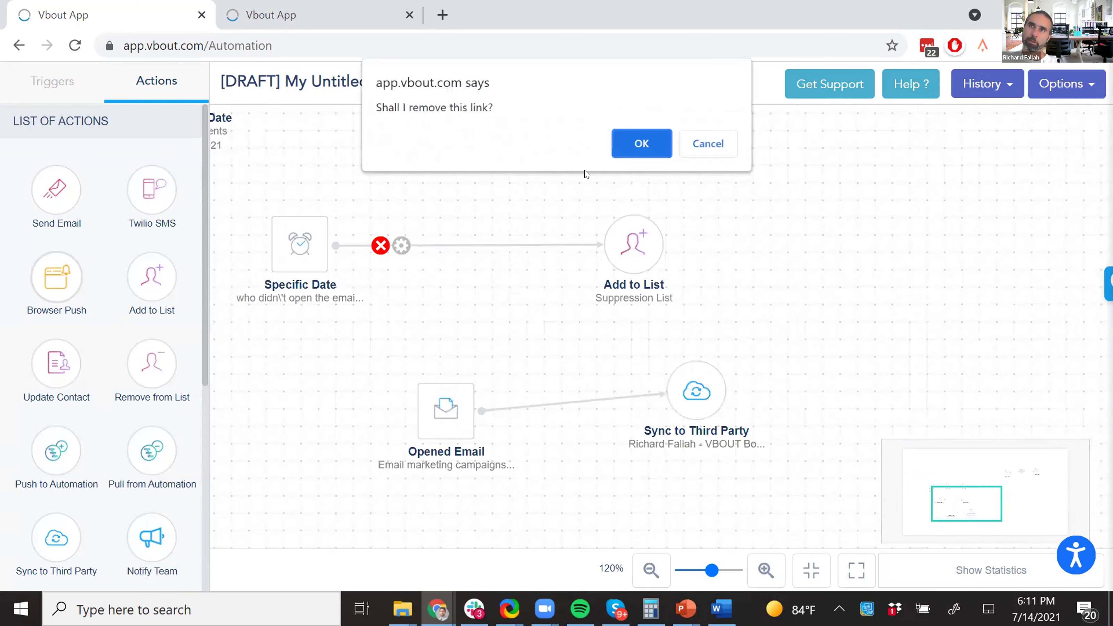
pyautogui.click(638, 142)
pyautogui.moveTo(61, 193); pyautogui.dragTo(508, 223)
pyautogui.moveTo(311, 241)
pyautogui.moveTo(330, 245); pyautogui.dragTo(510, 228)
pyautogui.click(605, 275)
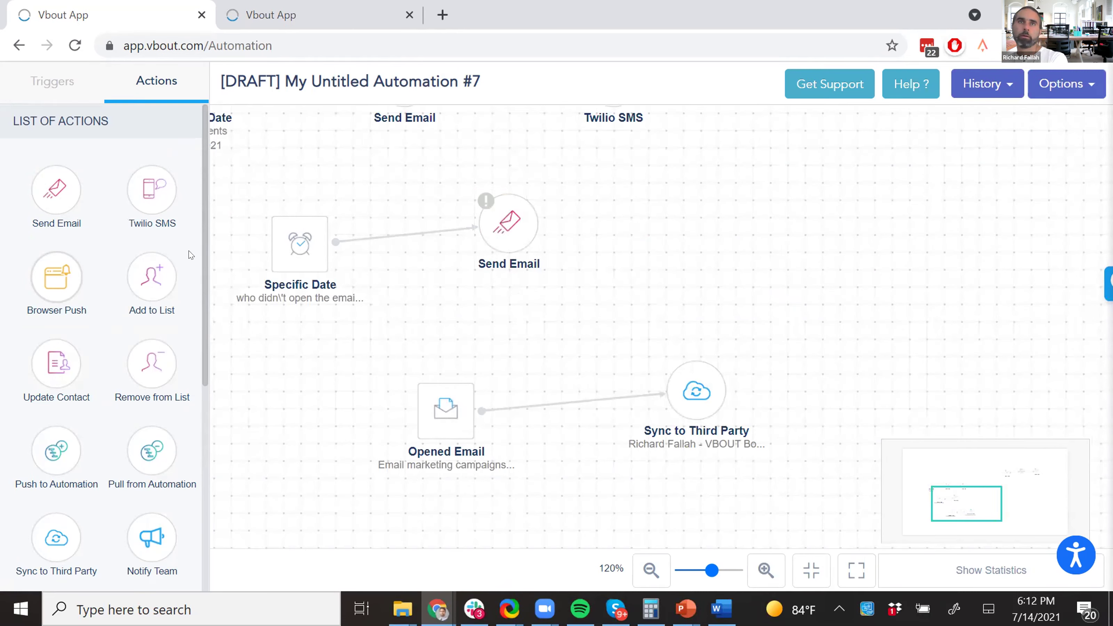
# Add a delay and a second Send Email action after the first Send Email, connecting them in sequence.
pyautogui.scroll(-5, 162, 302)
pyautogui.moveTo(78, 480); pyautogui.dragTo(671, 250)
pyautogui.moveTo(601, 221); pyautogui.dragTo(708, 233)
pyautogui.moveTo(836, 247); pyautogui.dragTo(850, 248)
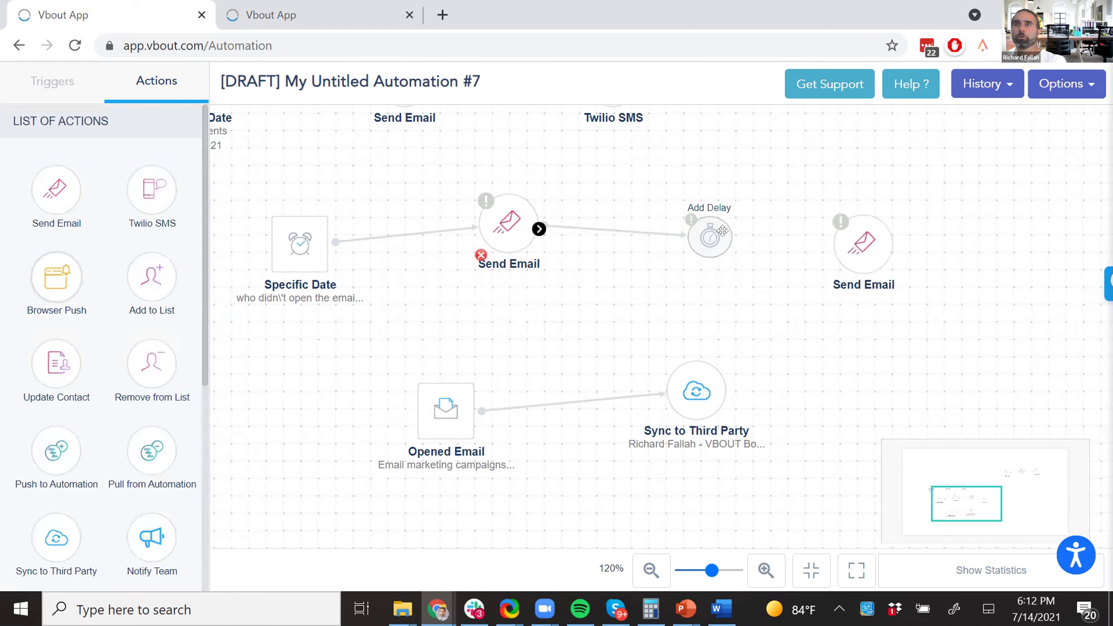
pyautogui.moveTo(739, 239); pyautogui.dragTo(861, 244)
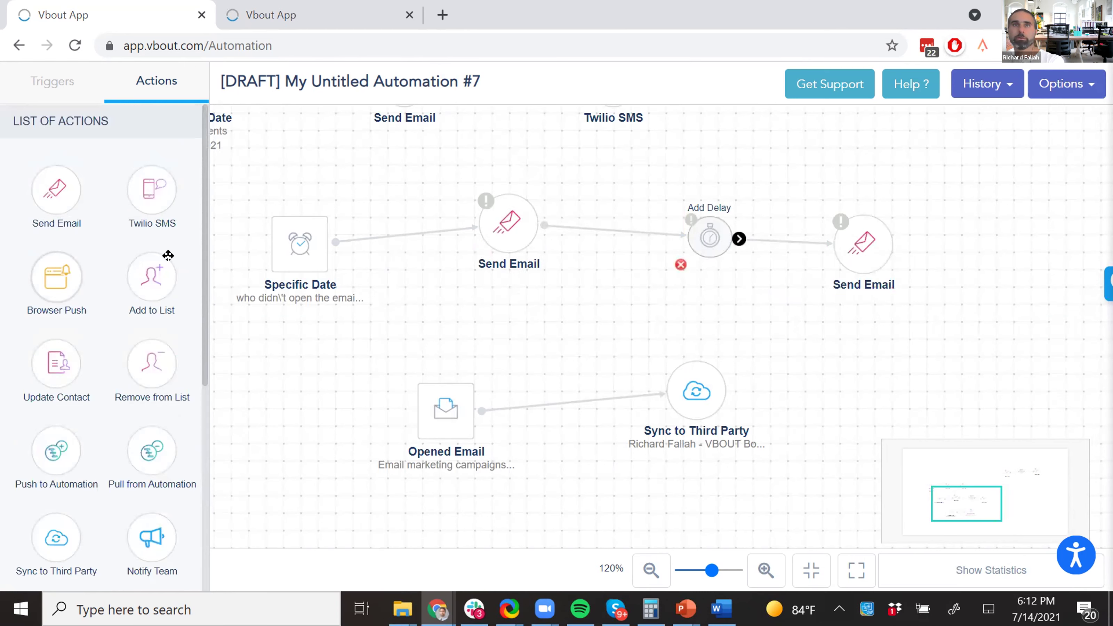
# Add another delay and an Add to List action after the second Send Email, connecting them in sequence.
pyautogui.moveTo(128, 284); pyautogui.dragTo(1086, 230)
pyautogui.scroll(-5, 105, 509)
pyautogui.moveTo(56, 495); pyautogui.dragTo(959, 195)
pyautogui.moveTo(889, 242); pyautogui.dragTo(1071, 212)
# Delete the Opened Email trigger and its linked Sync to Third Party action together.
pyautogui.moveTo(426, 370); pyautogui.dragTo(714, 469)
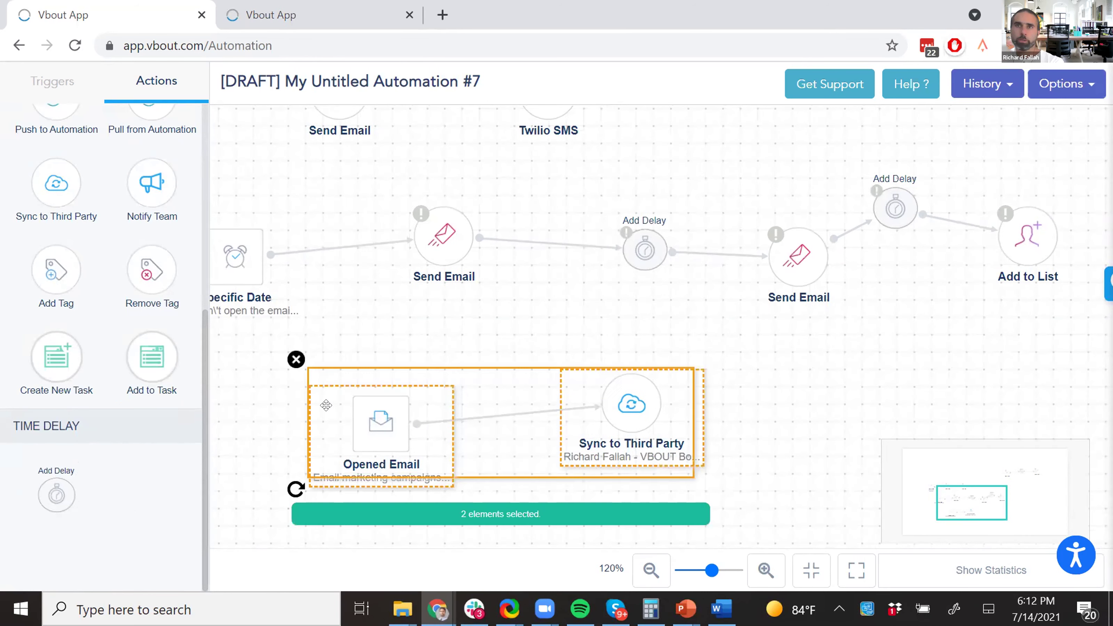
pyautogui.click(296, 360)
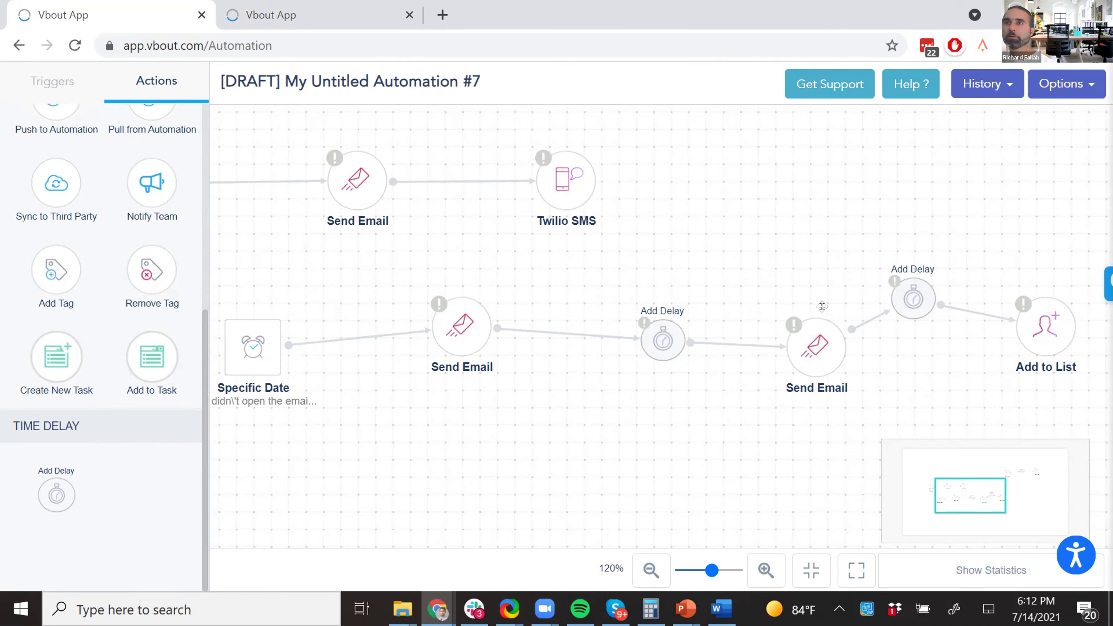
pyautogui.moveTo(1009, 335); pyautogui.dragTo(924, 334)
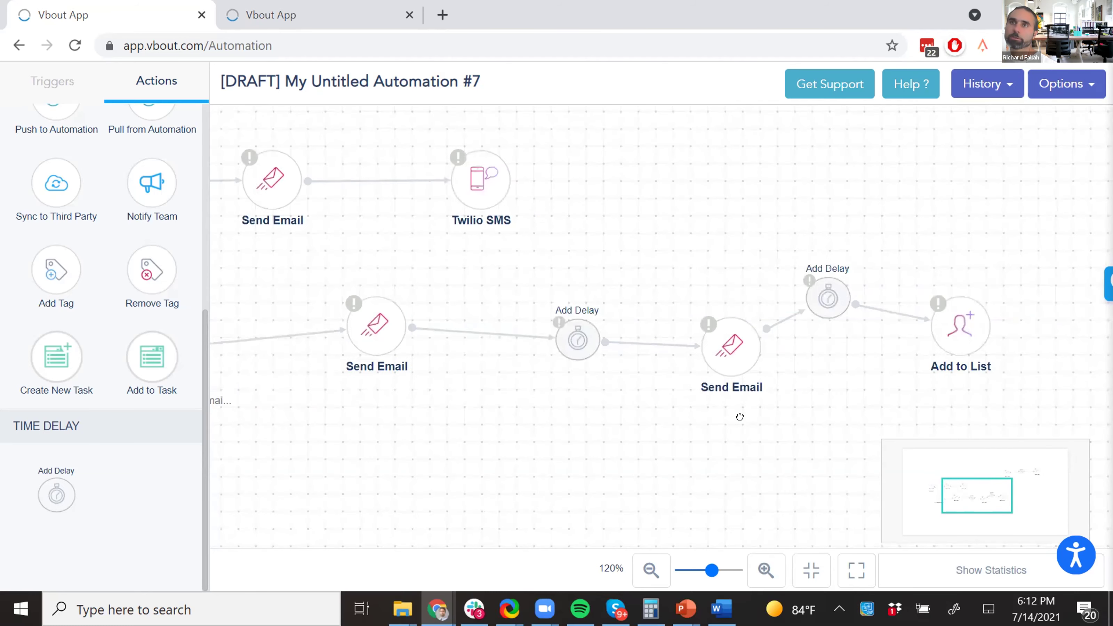
pyautogui.moveTo(739, 416); pyautogui.dragTo(880, 397)
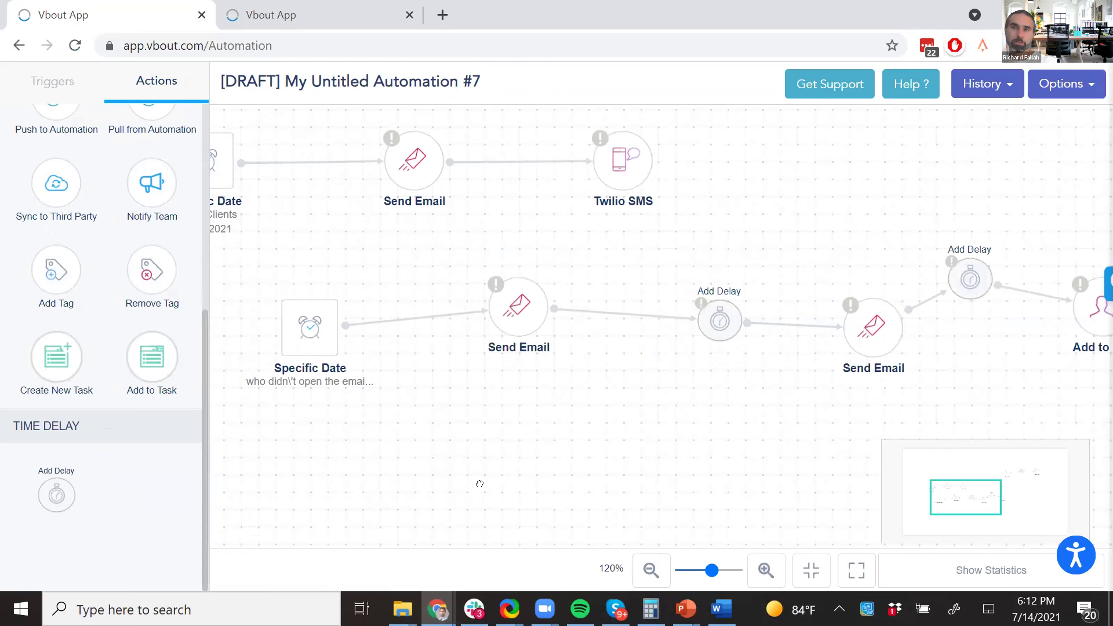
# Check the RETAIN slide in the JULY MEETUP presentation in PowerPoint and return to the Vbout automation in the browser.
pyautogui.click(674, 611)
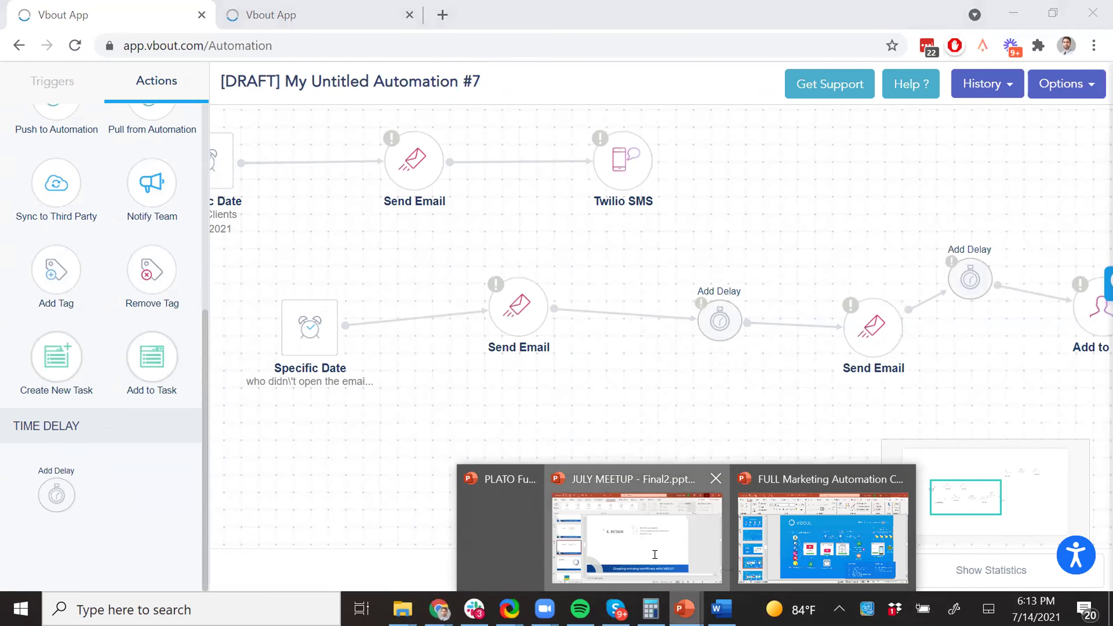
pyautogui.click(654, 558)
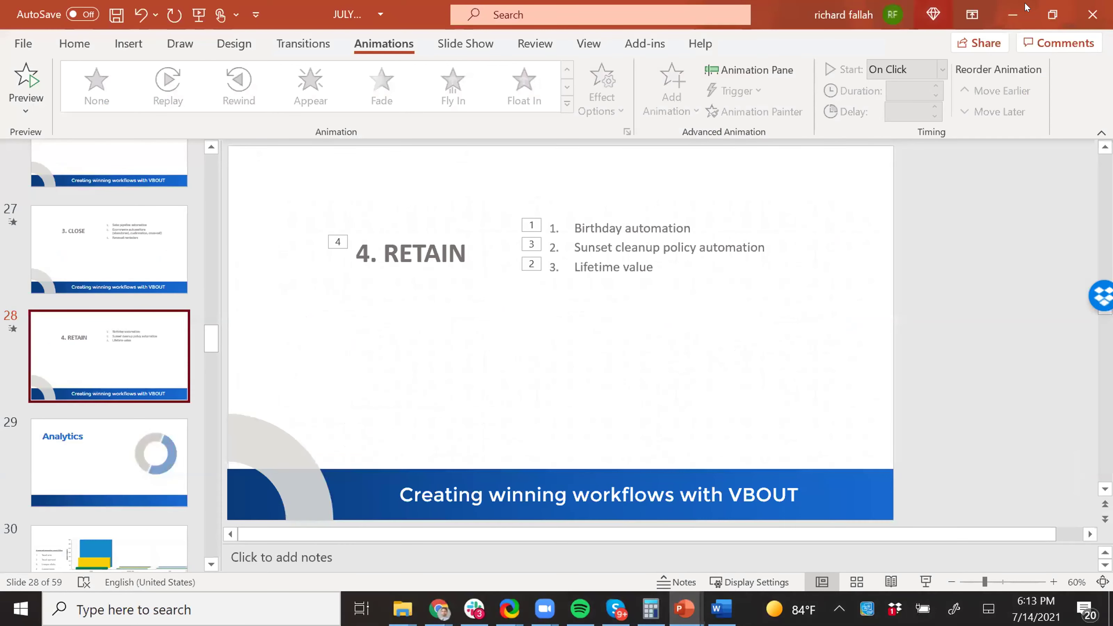
pyautogui.hotkey('alt', 'Tab')
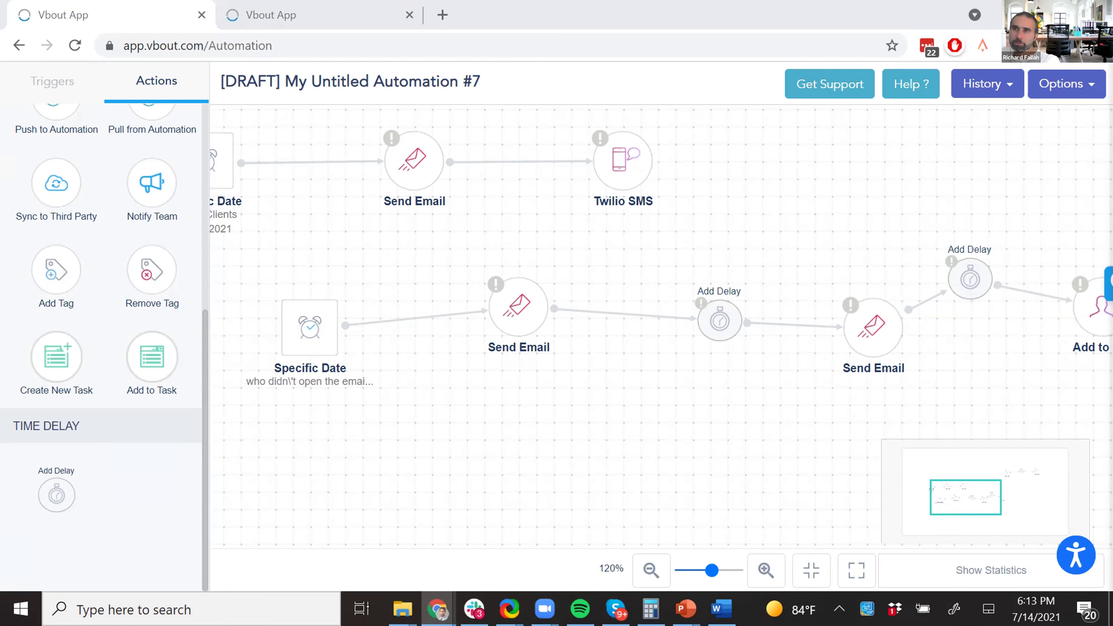
pyautogui.moveTo(651, 445); pyautogui.dragTo(436, 325)
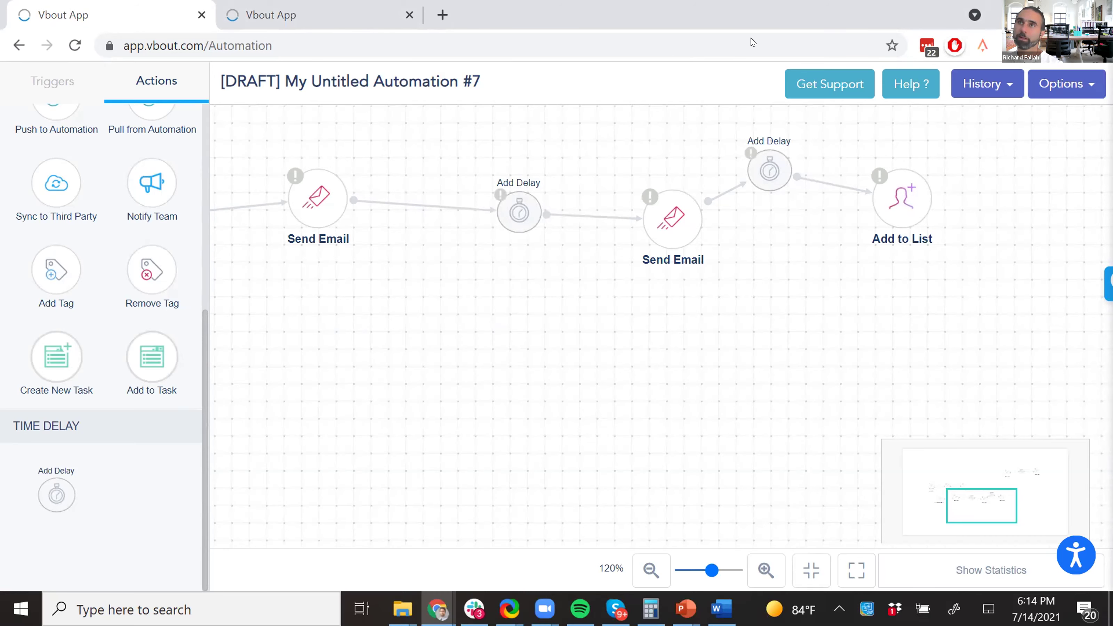
pyautogui.doubleClick(820, 30)
pyautogui.doubleClick(820, 30)
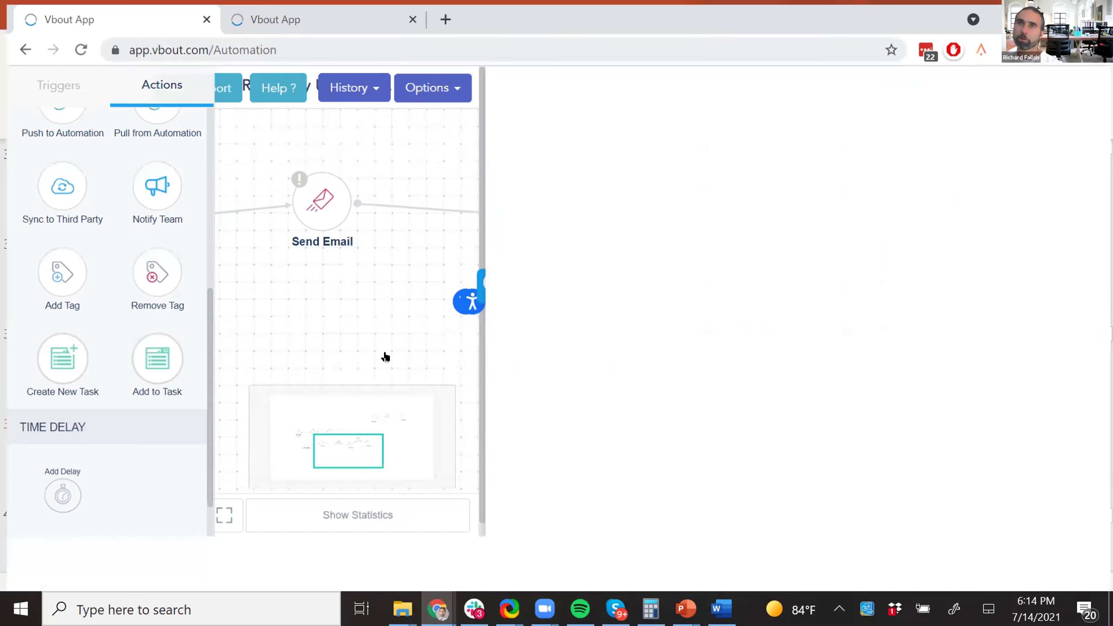
# Add a Custom Event trigger in the empty area below the sunset workflow's Specific Date trigger.
pyautogui.moveTo(325, 355); pyautogui.dragTo(593, 302)
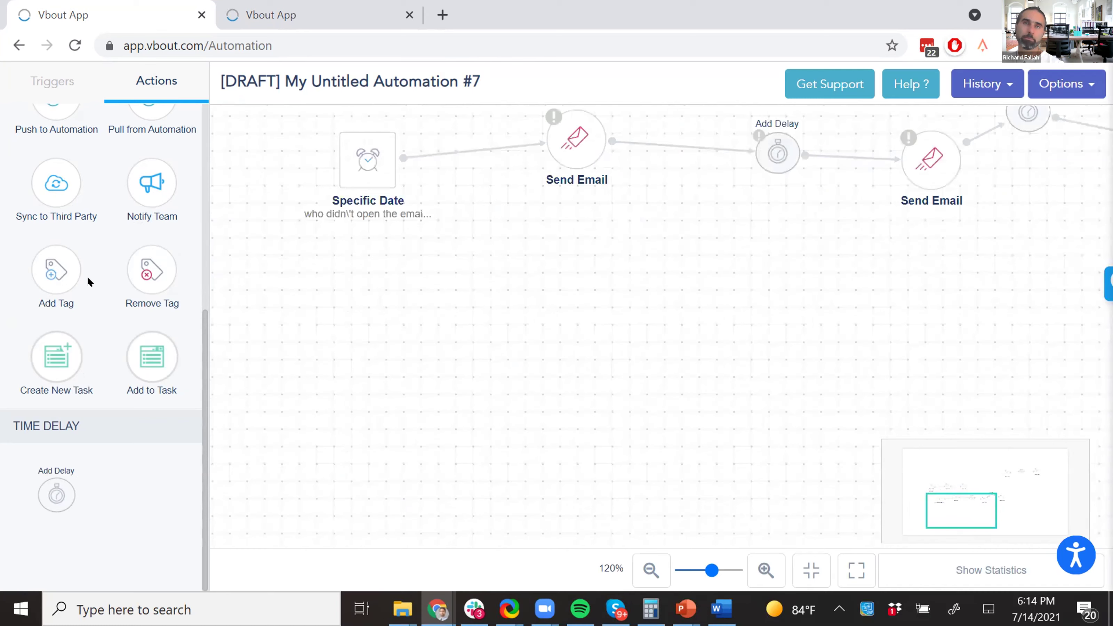
pyautogui.scroll(10, 76, 325)
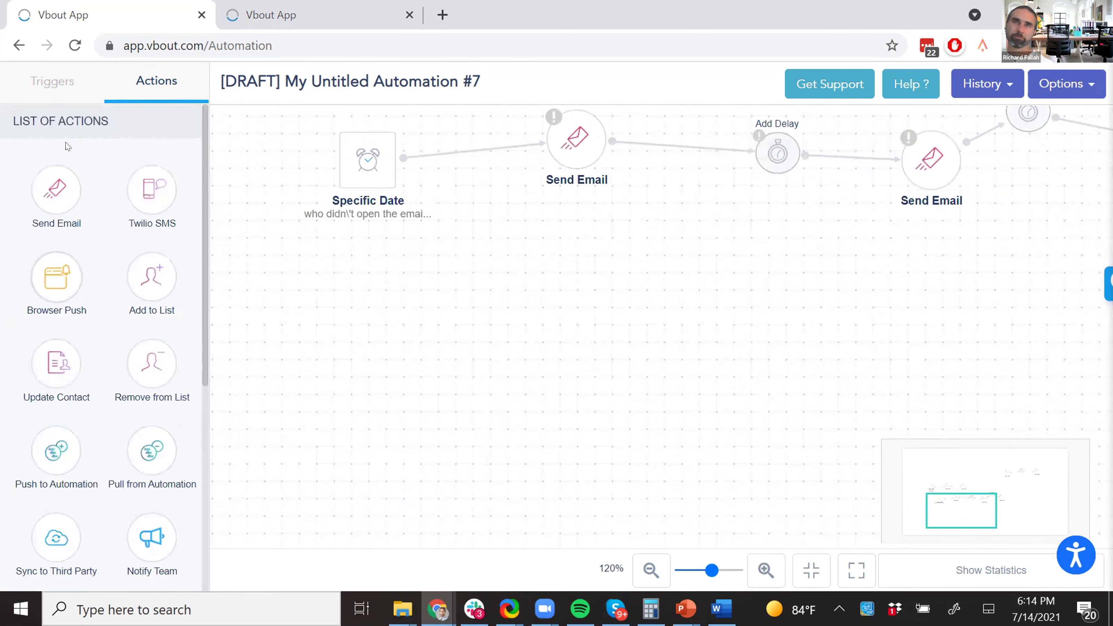
pyautogui.click(60, 88)
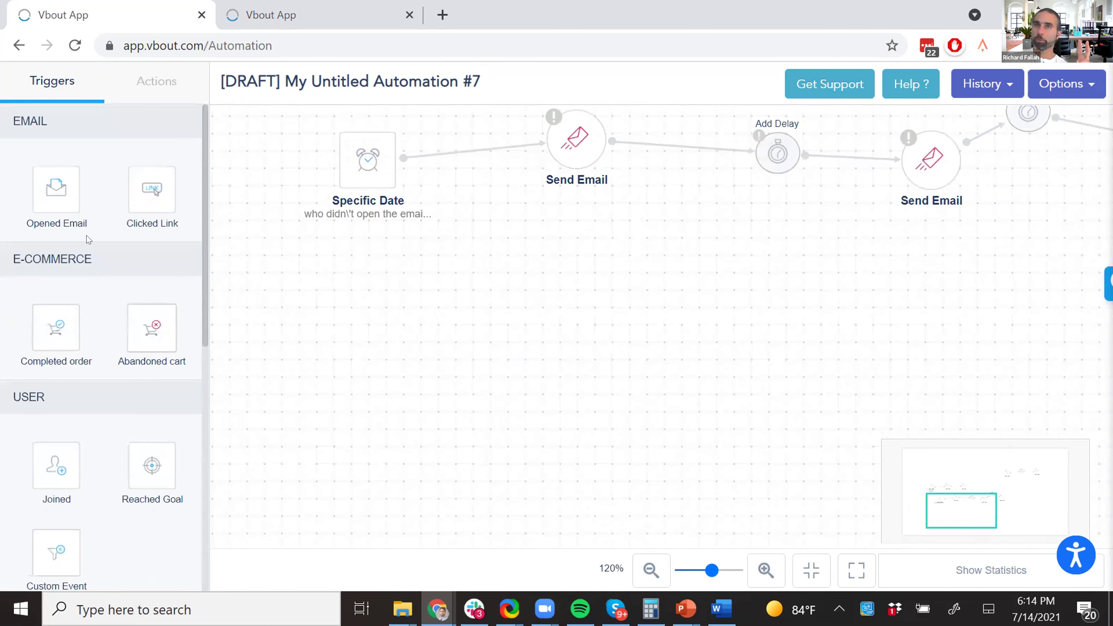
pyautogui.scroll(-6, 92, 239)
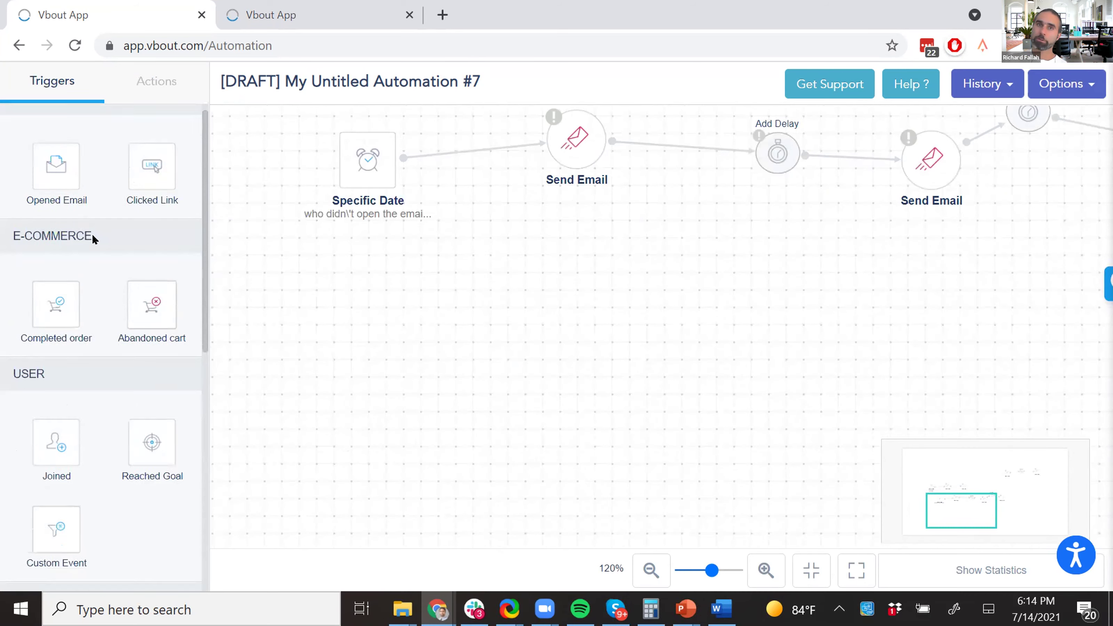
pyautogui.moveTo(62, 285); pyautogui.dragTo(370, 381)
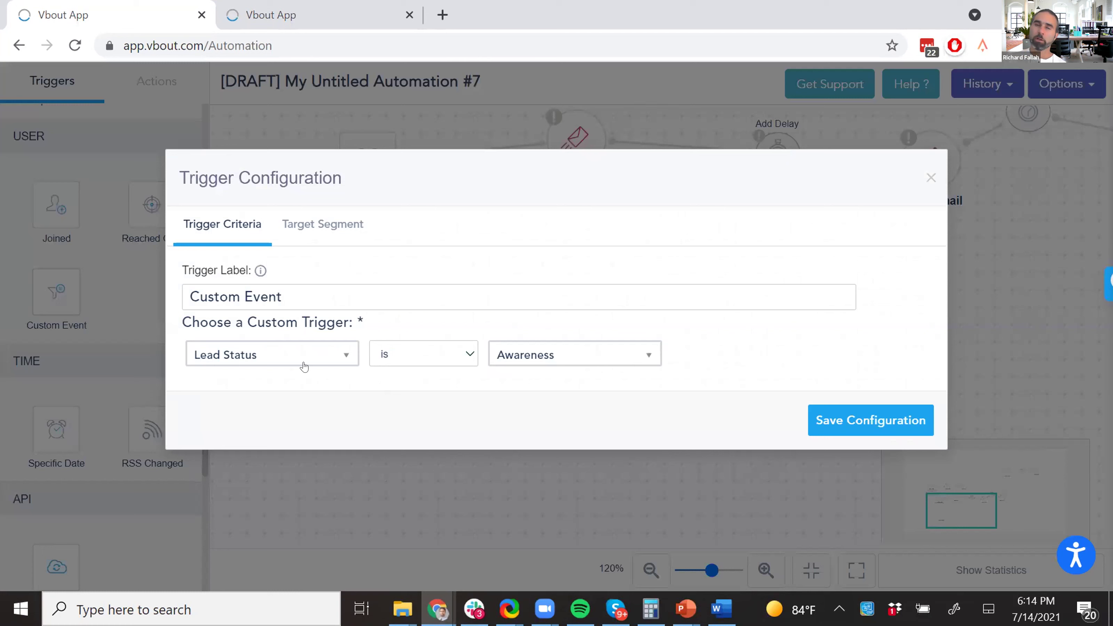
# Set the Custom Event's criteria to Total Lifetime Value with a comparison value of 1000 and save the configuration.
pyautogui.click(303, 364)
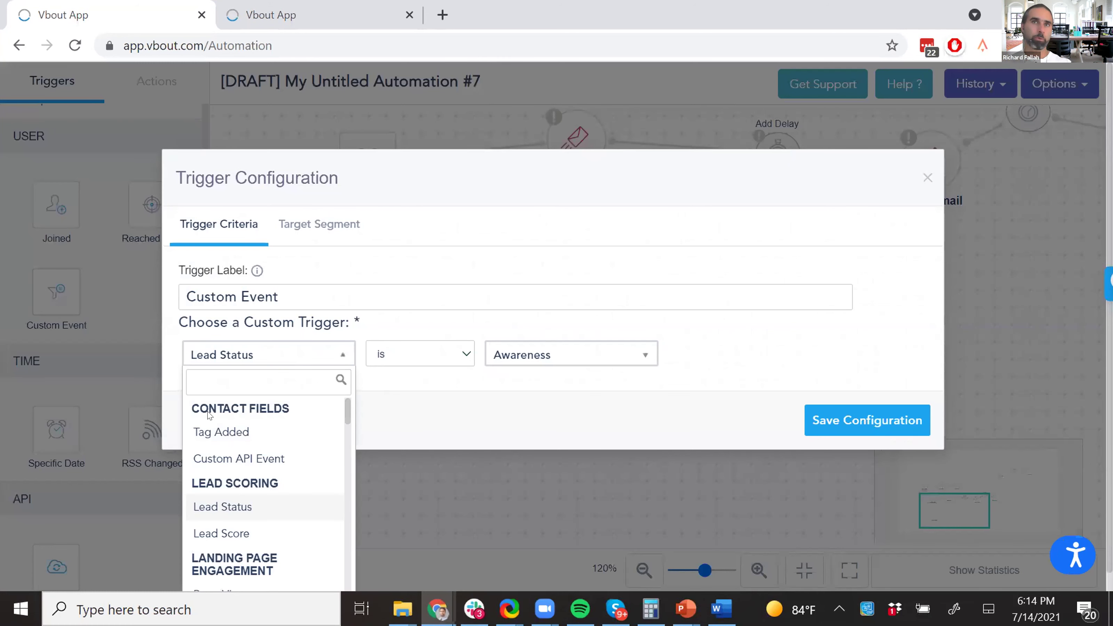
pyautogui.write('LIFET')
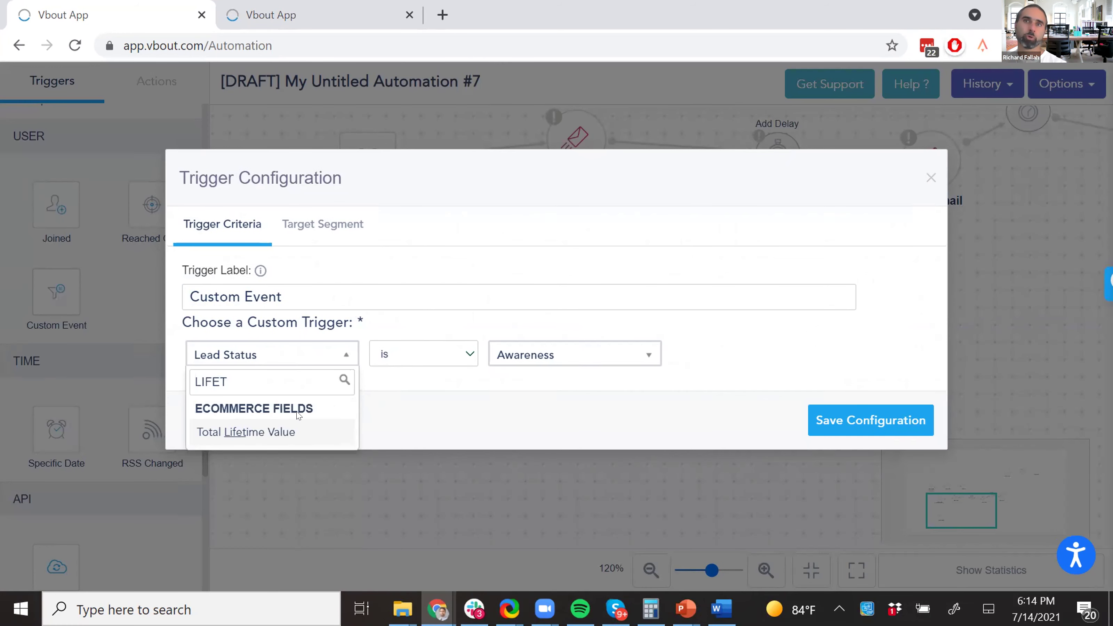
pyautogui.click(282, 432)
pyautogui.click(544, 350)
pyautogui.click(469, 352)
pyautogui.click(433, 433)
pyautogui.click(536, 341)
pyautogui.write('1000')
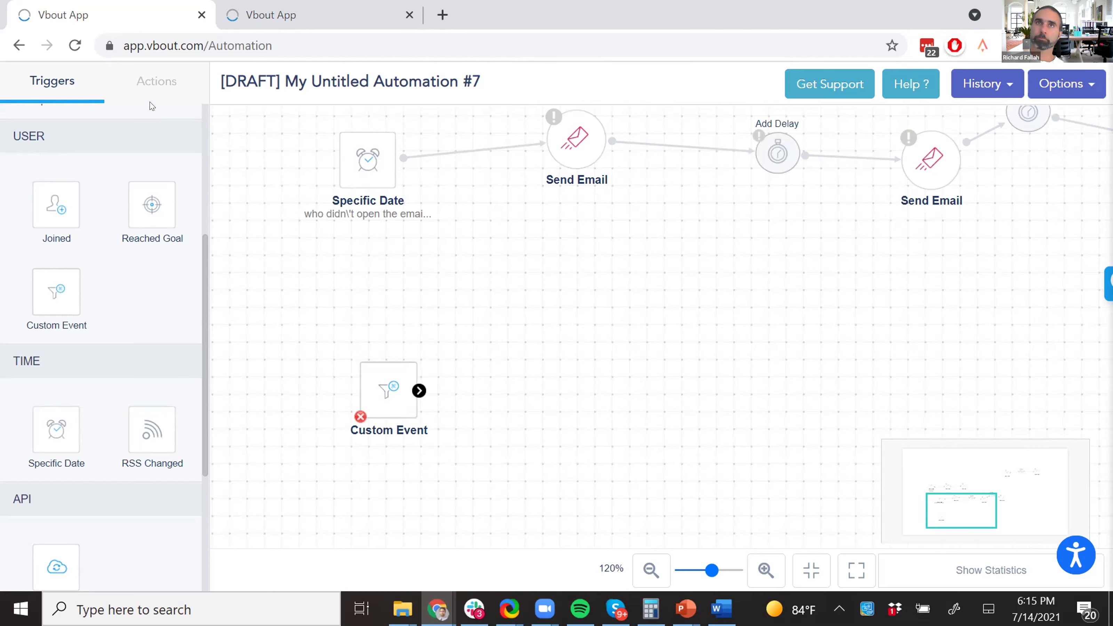
# Add a delay and a Send Email action after the Custom Event trigger, connecting all three in sequence.
pyautogui.click(142, 88)
pyautogui.moveTo(49, 556); pyautogui.dragTo(589, 401)
pyautogui.moveTo(419, 390); pyautogui.dragTo(589, 401)
pyautogui.scroll(5, 96, 193)
pyautogui.moveTo(56, 190); pyautogui.dragTo(766, 387)
pyautogui.moveTo(617, 403); pyautogui.dragTo(740, 392)
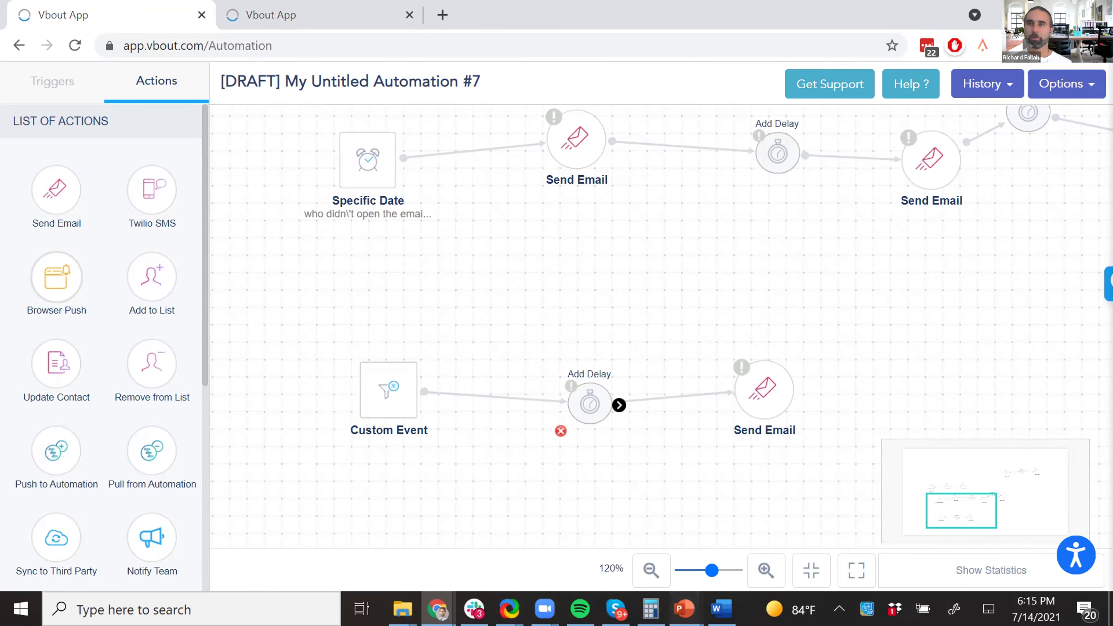
# Switch to the JULY MEETUP presentation in PowerPoint.
pyautogui.moveTo(685, 609)
pyautogui.click(655, 555)
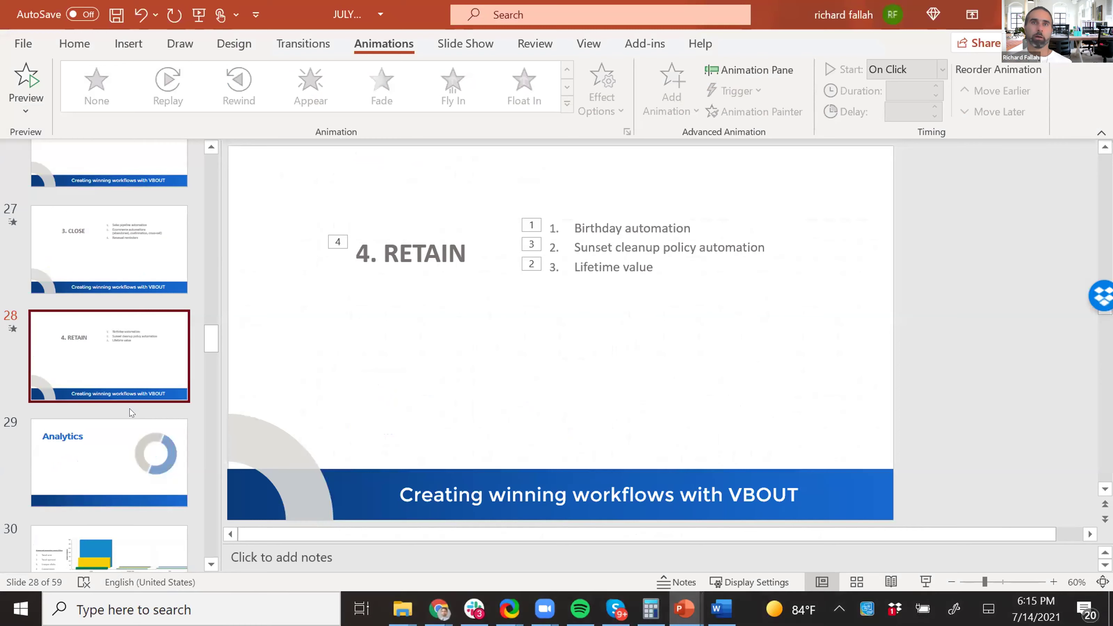